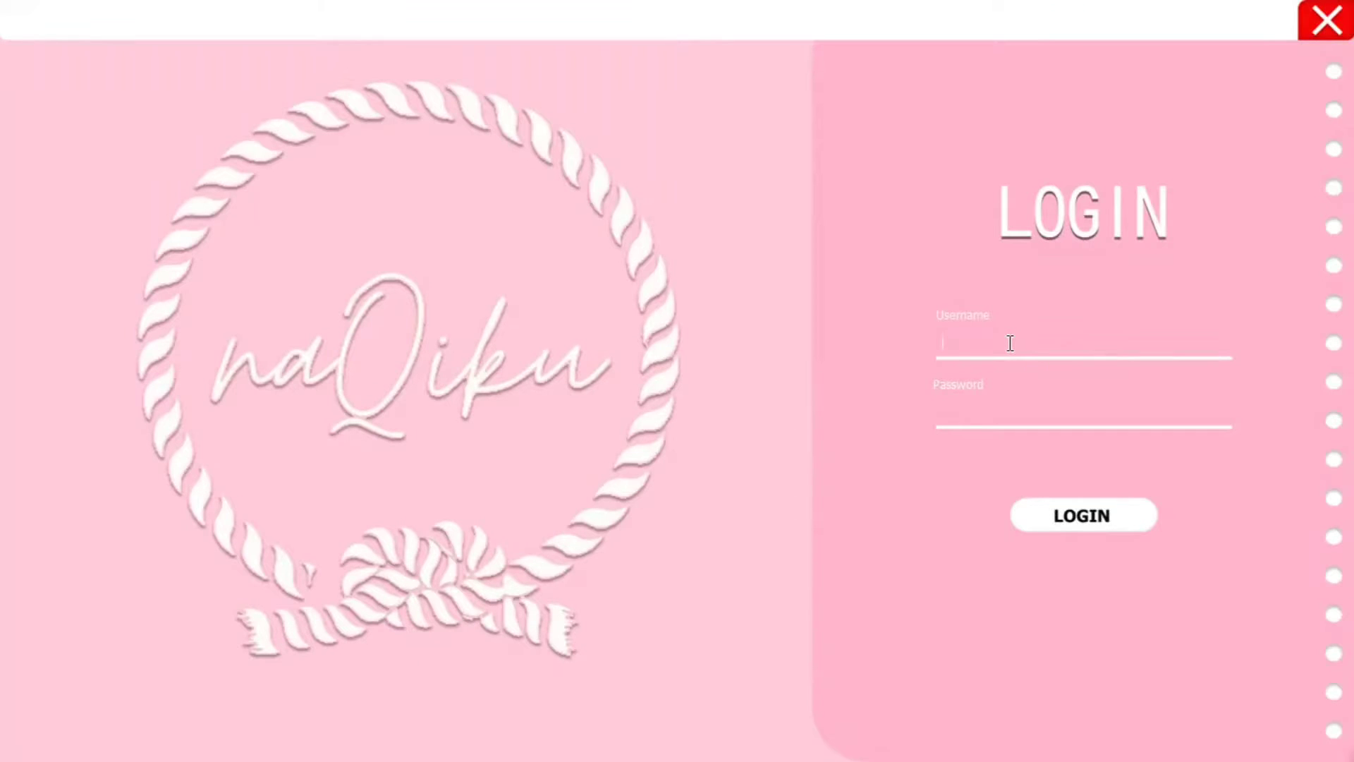
# - Log in to naQiku Inventory with the administrator username and password
pyautogui.write('admin')
pyautogui.click(1041, 529)
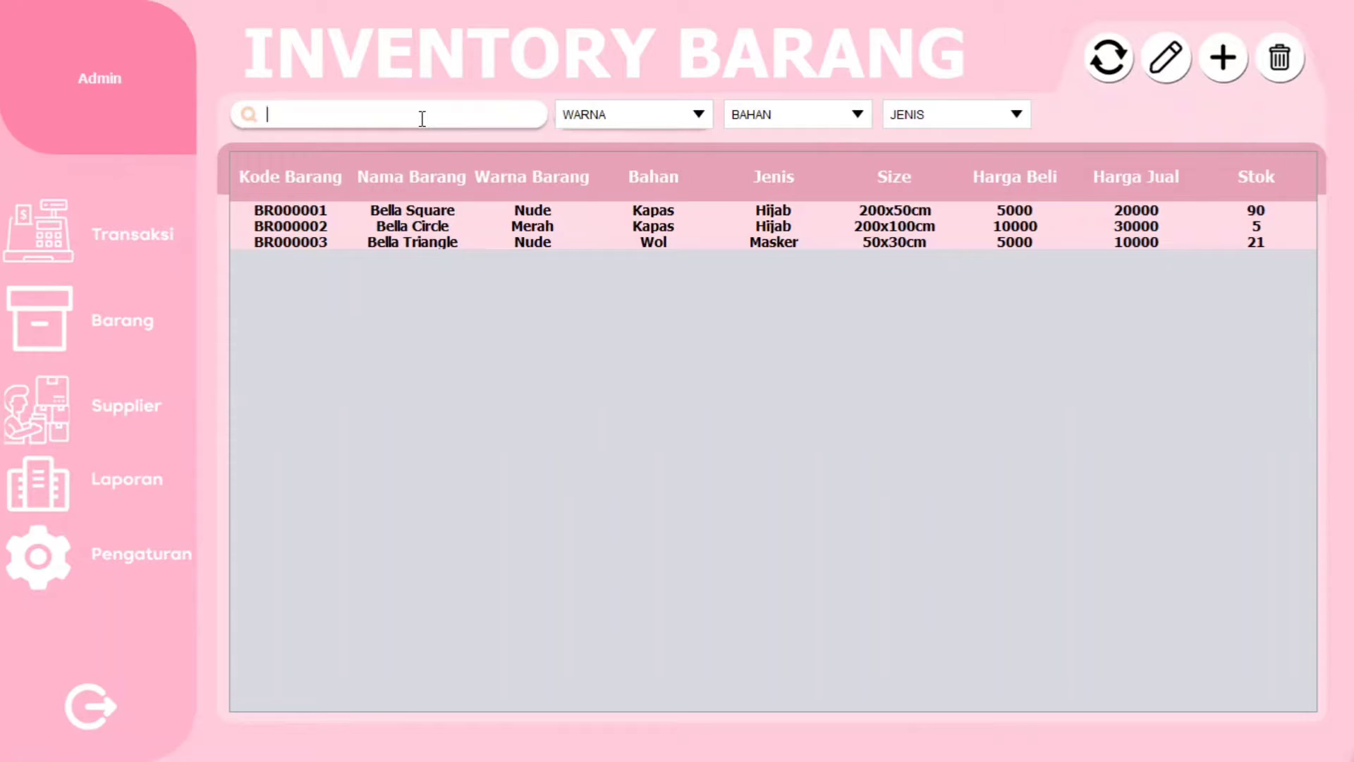
# - Search the item list for 'Bella Squ', then clear the search
pyautogui.write('Bella Squ')
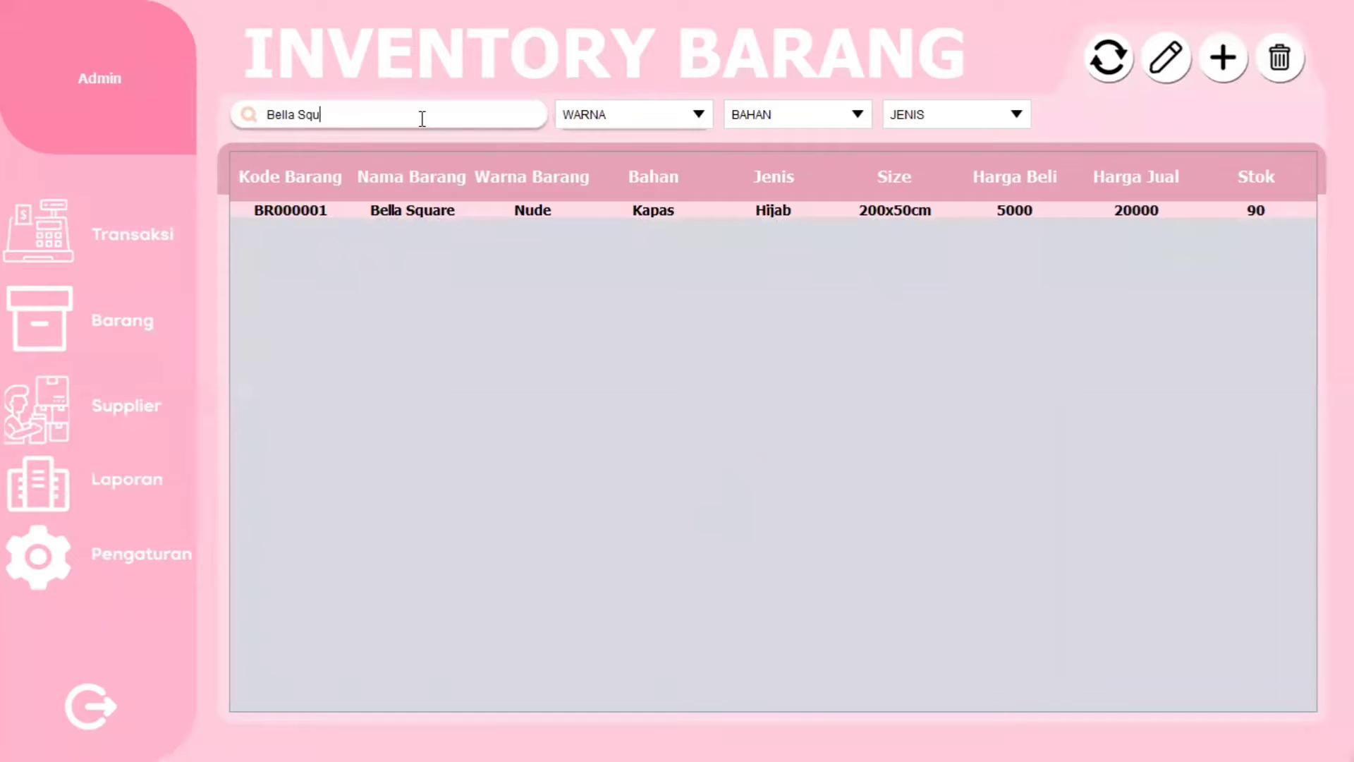
pyautogui.hotkey('ctrl', 'a')
pyautogui.press('BackSpace')
# - Filter the items by colour Merah, material Kapas and type Masker
pyautogui.click(592, 116)
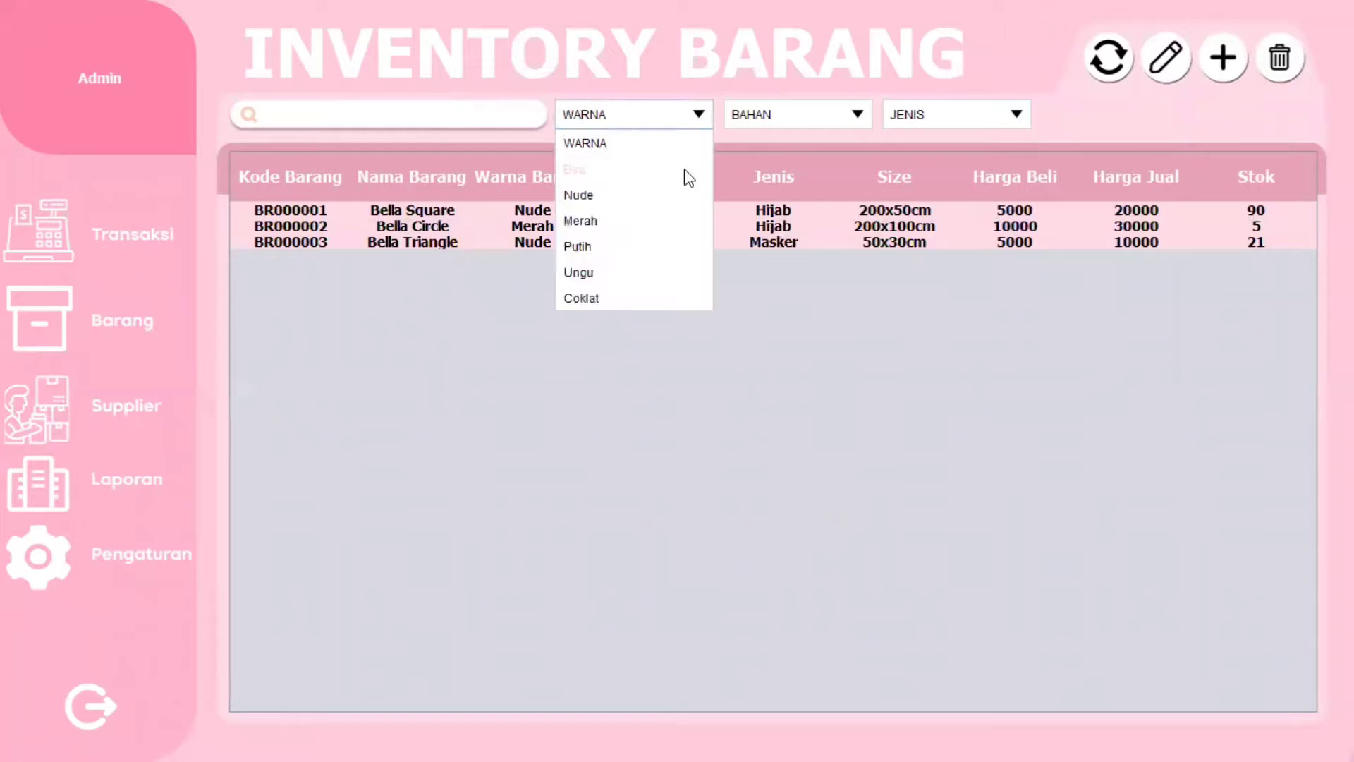
pyautogui.click(613, 221)
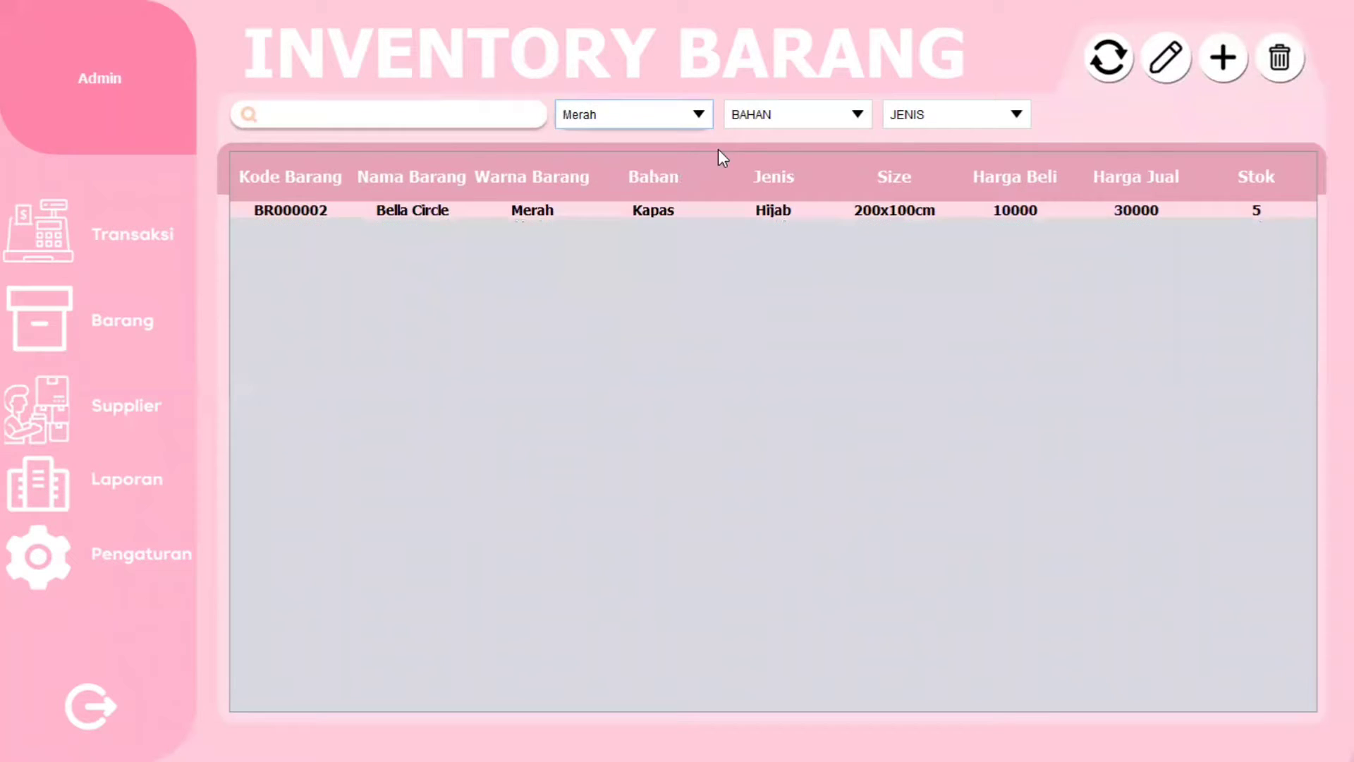
pyautogui.click(759, 127)
pyautogui.click(798, 170)
pyautogui.click(926, 117)
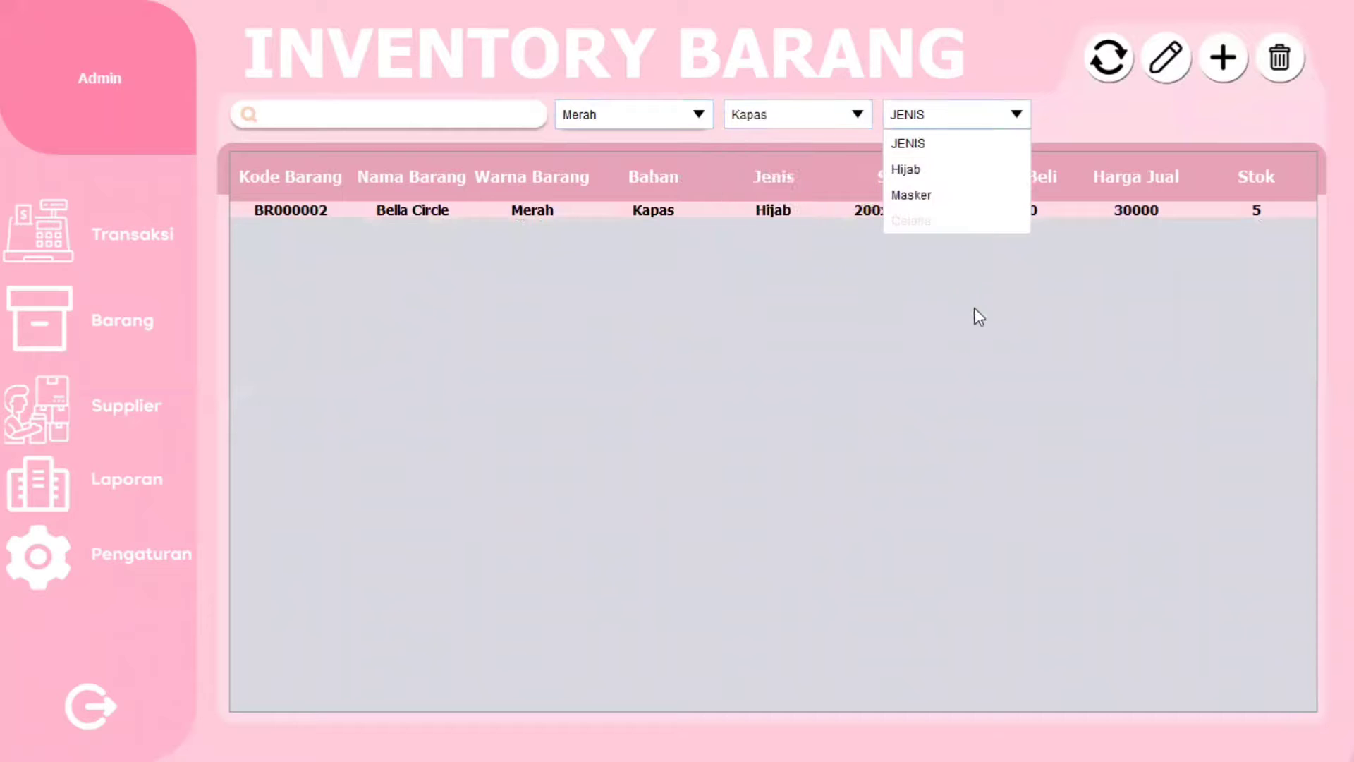
pyautogui.click(913, 194)
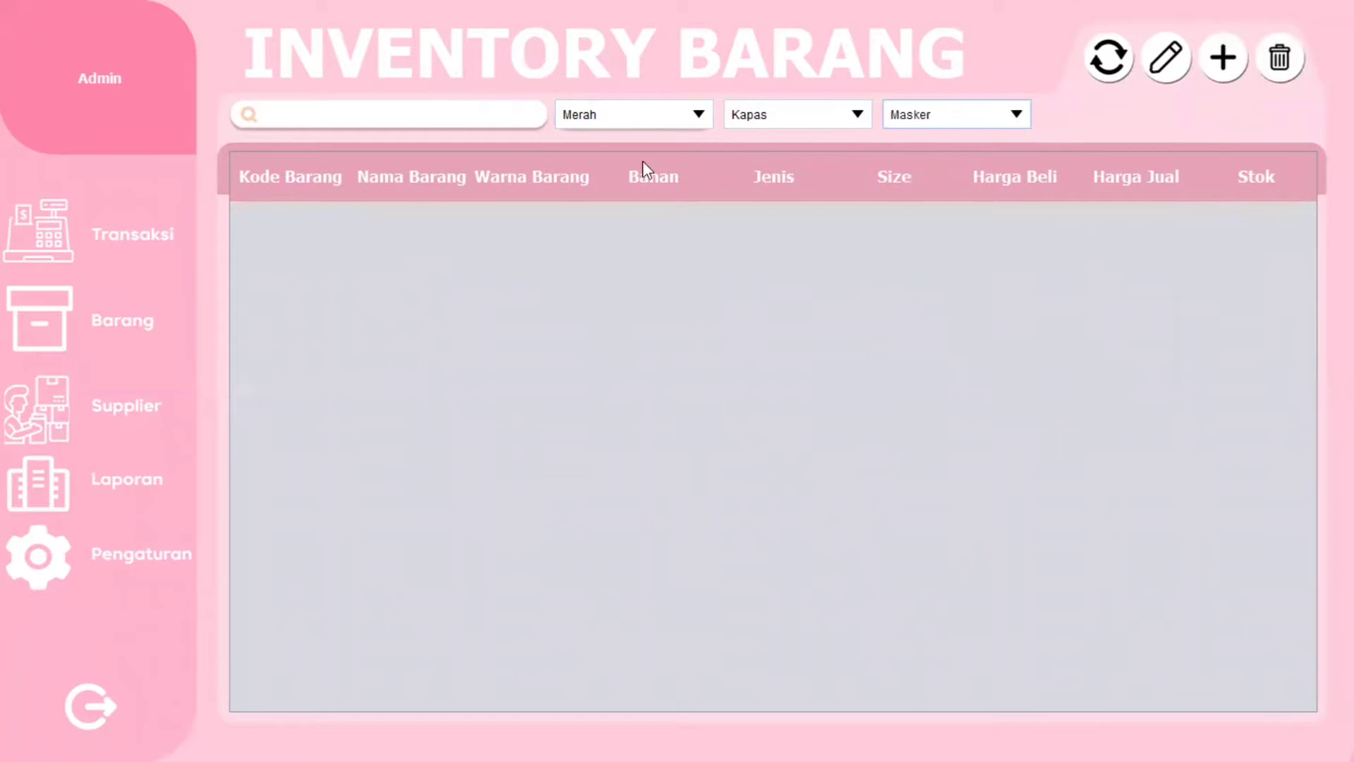
# - Switch the type filter to Hijab, reset all filters, and start a new item BR000004
pyautogui.click(962, 113)
pyautogui.click(920, 170)
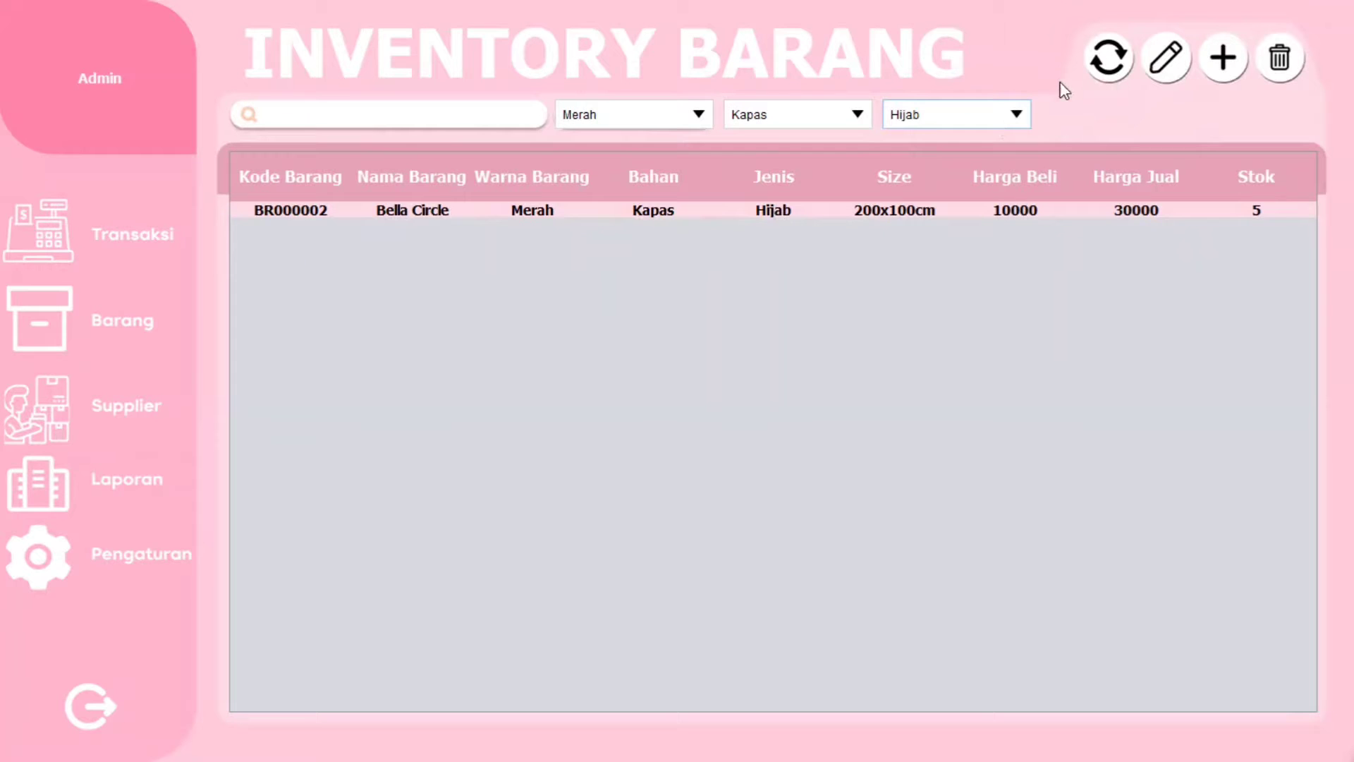
pyautogui.click(1098, 83)
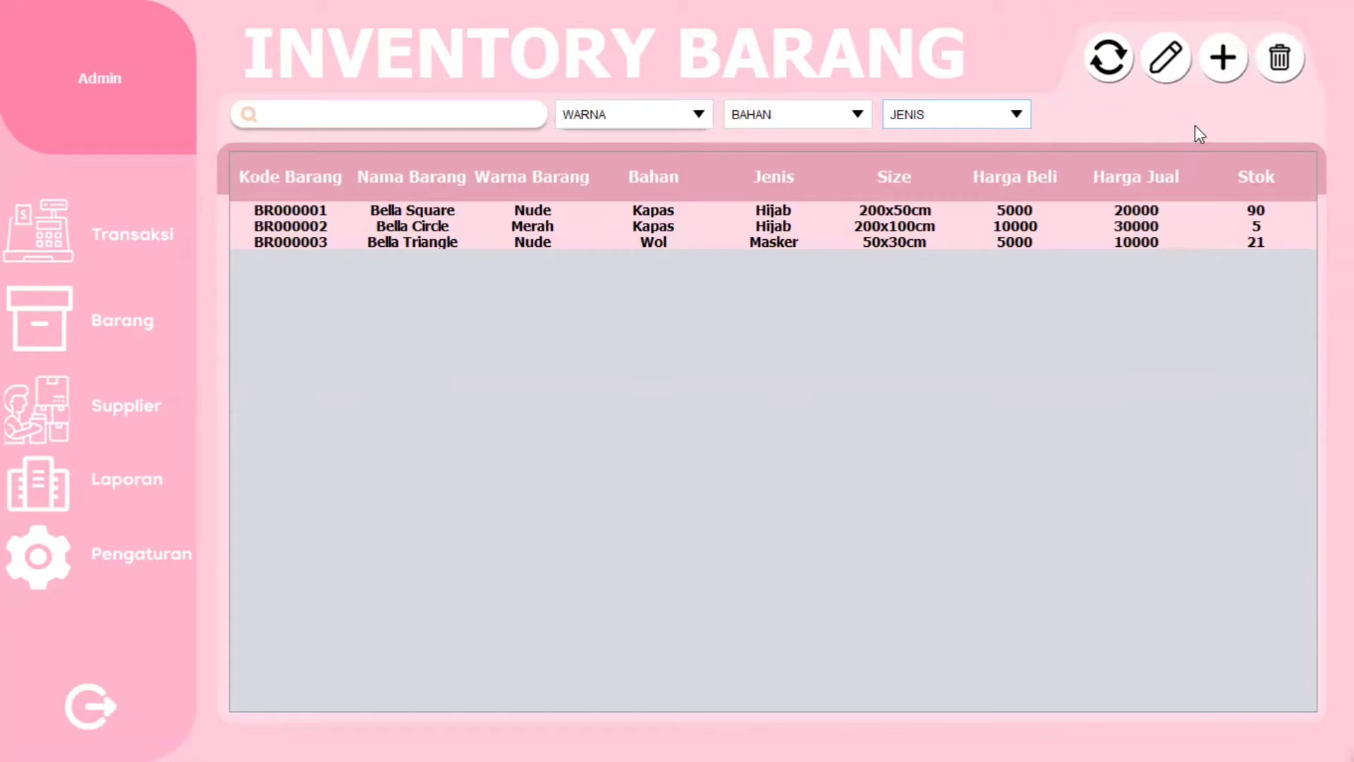
pyautogui.click(1219, 77)
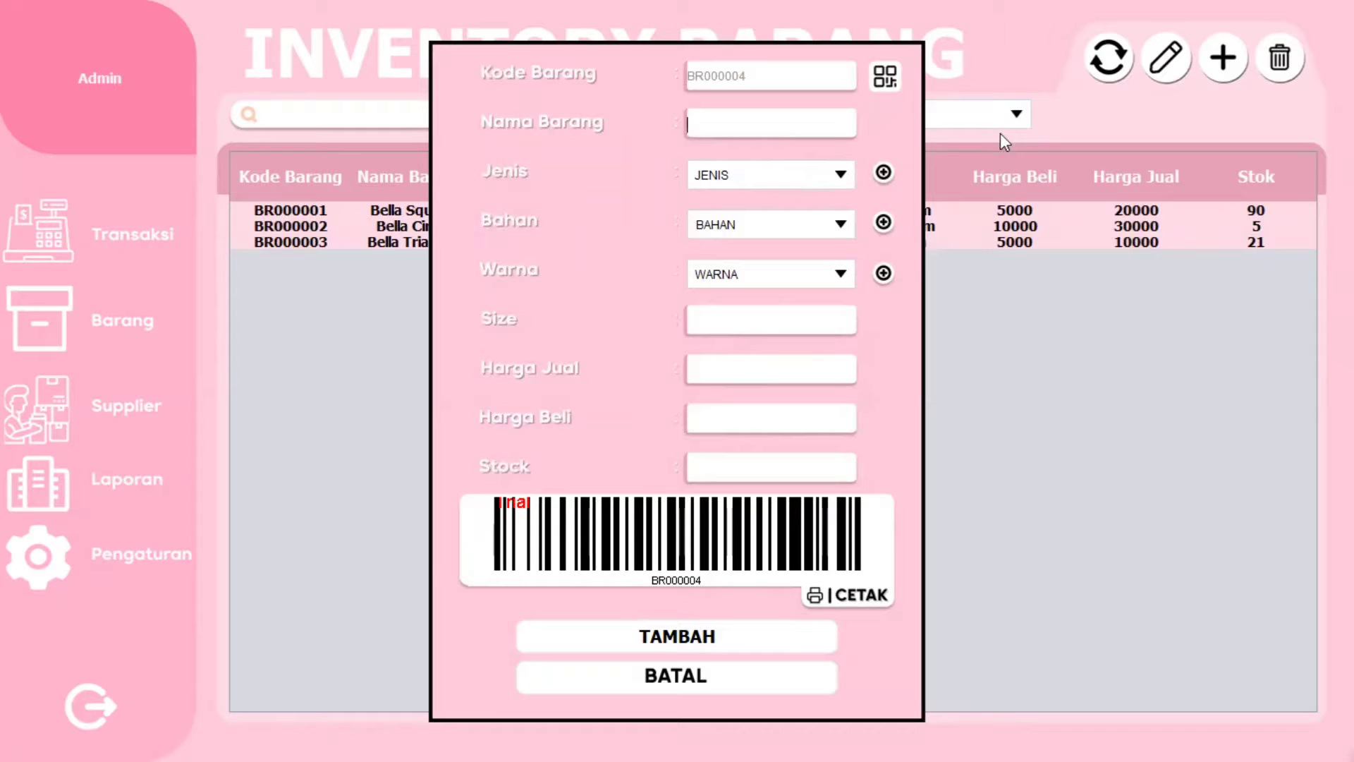
# - Name the new item 'Bella Triangle', review the item types, and open the item-type panel
pyautogui.write('Bella Triangle')
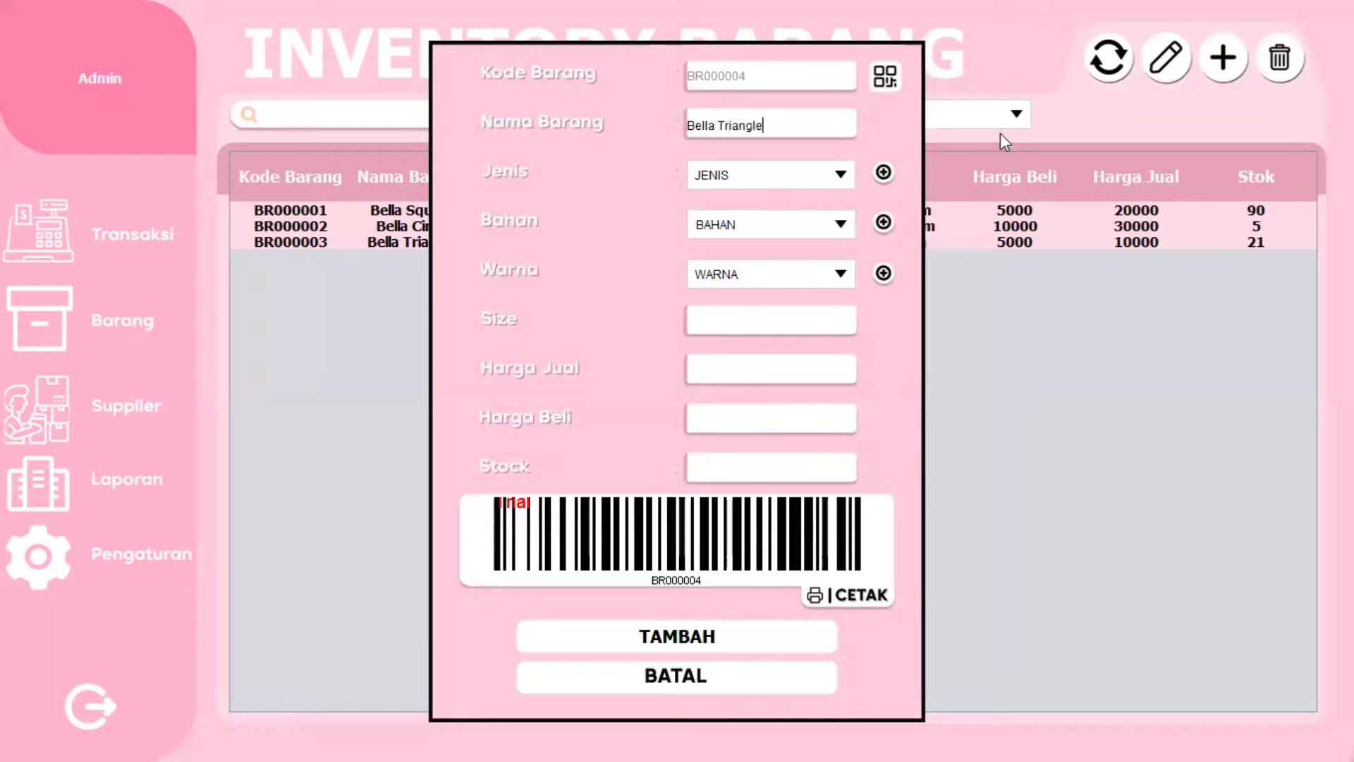
pyautogui.click(822, 182)
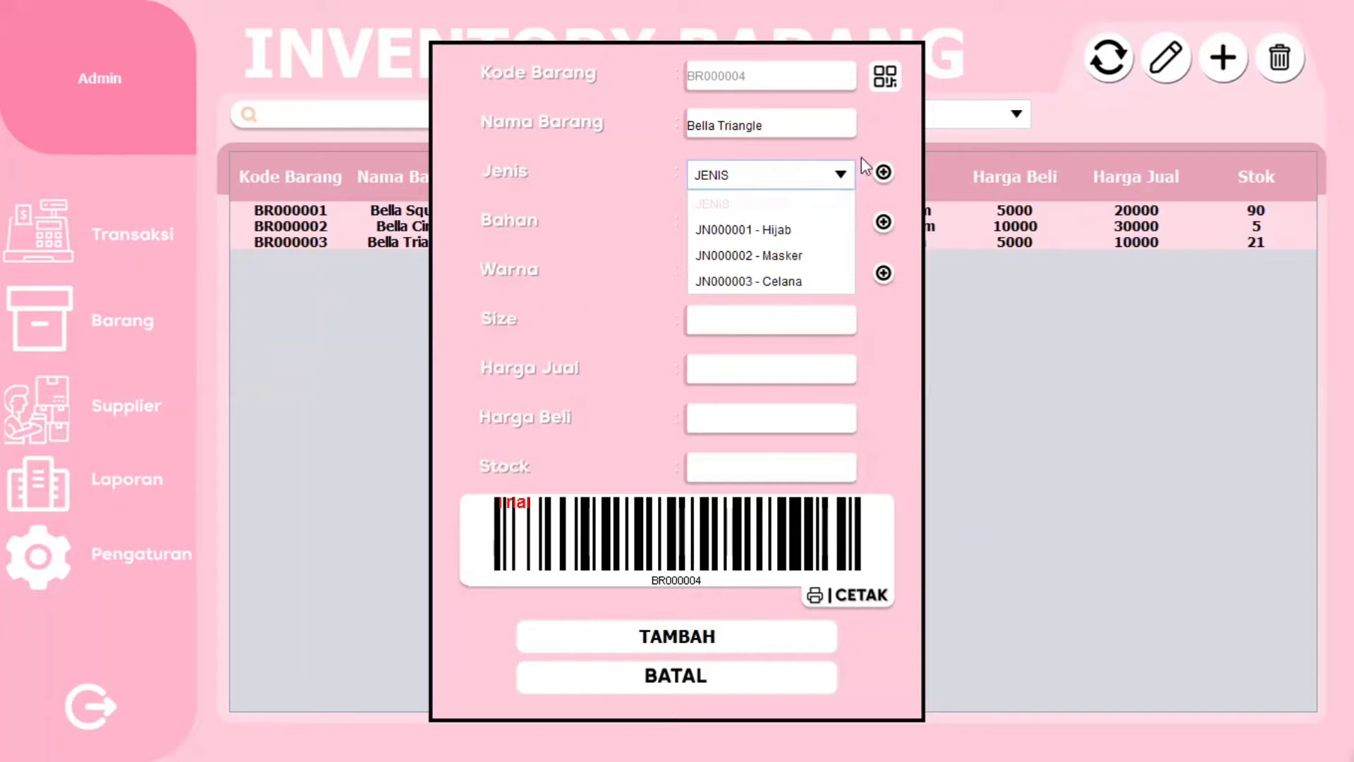
pyautogui.click(827, 189)
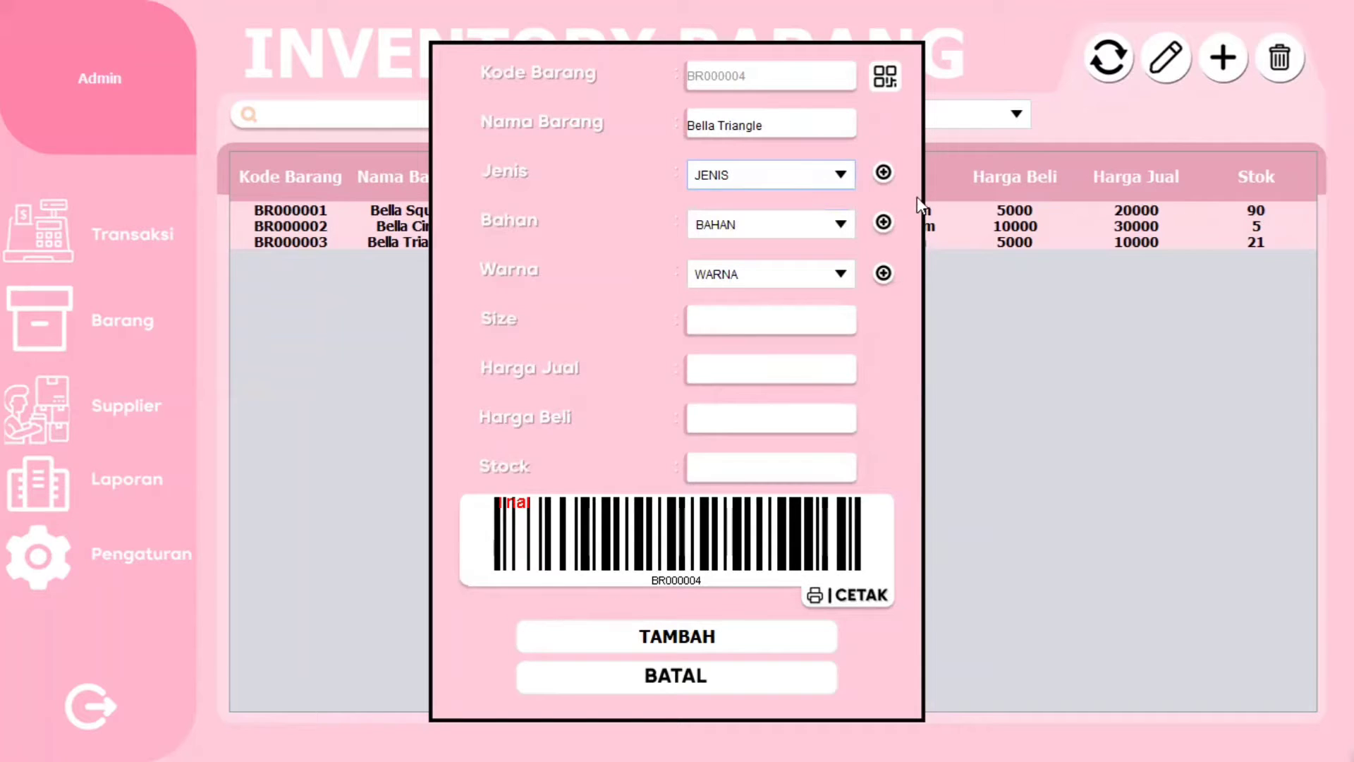
pyautogui.click(883, 179)
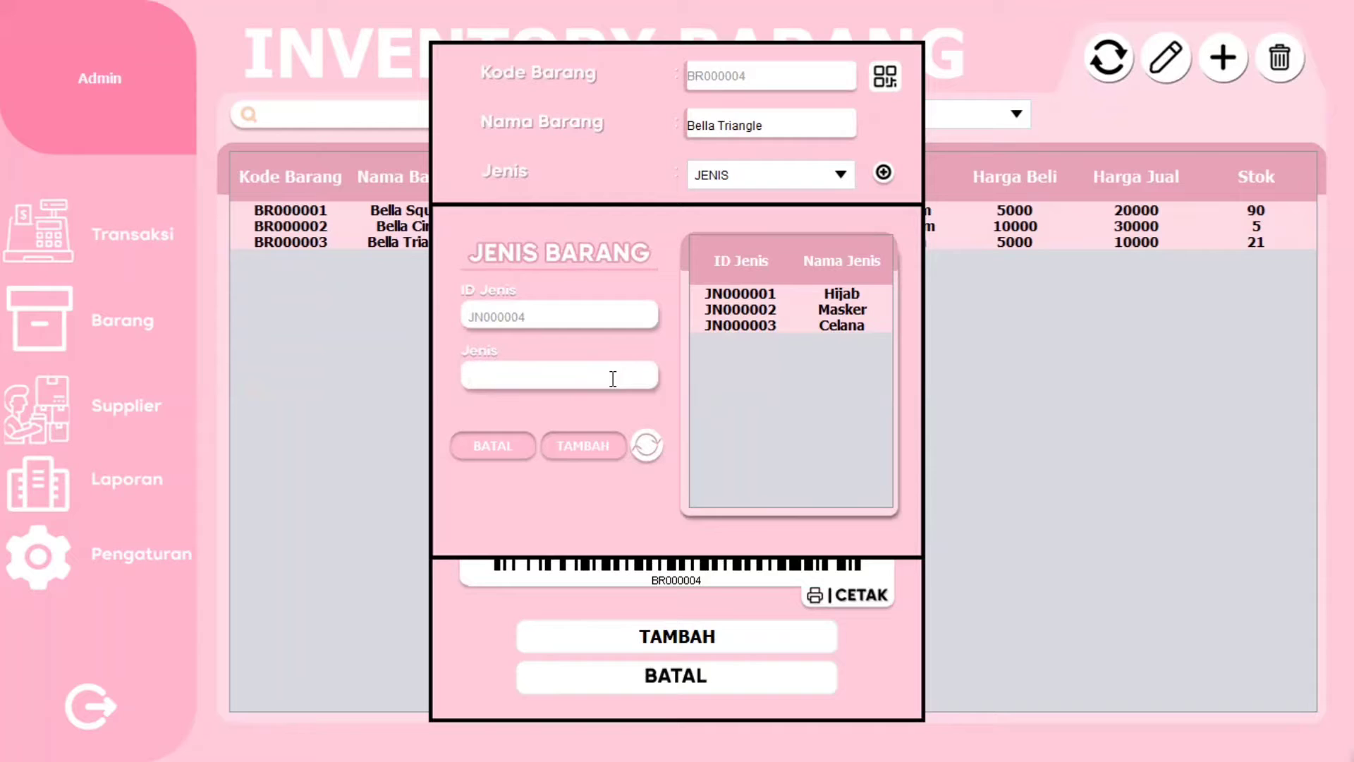
# - Add a new item type 'Baju' and confirm it
pyautogui.click(613, 379)
pyautogui.write('Baju')
pyautogui.click(601, 450)
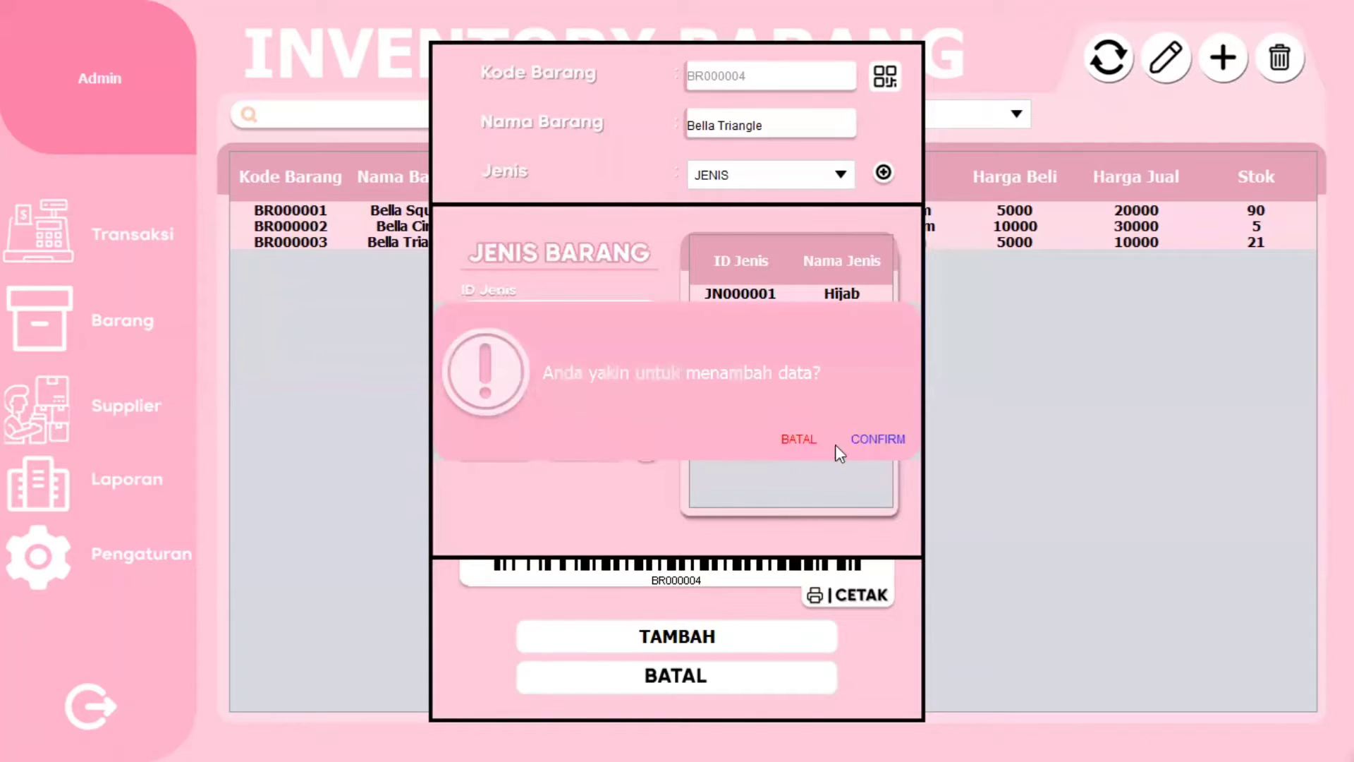
pyautogui.click(892, 450)
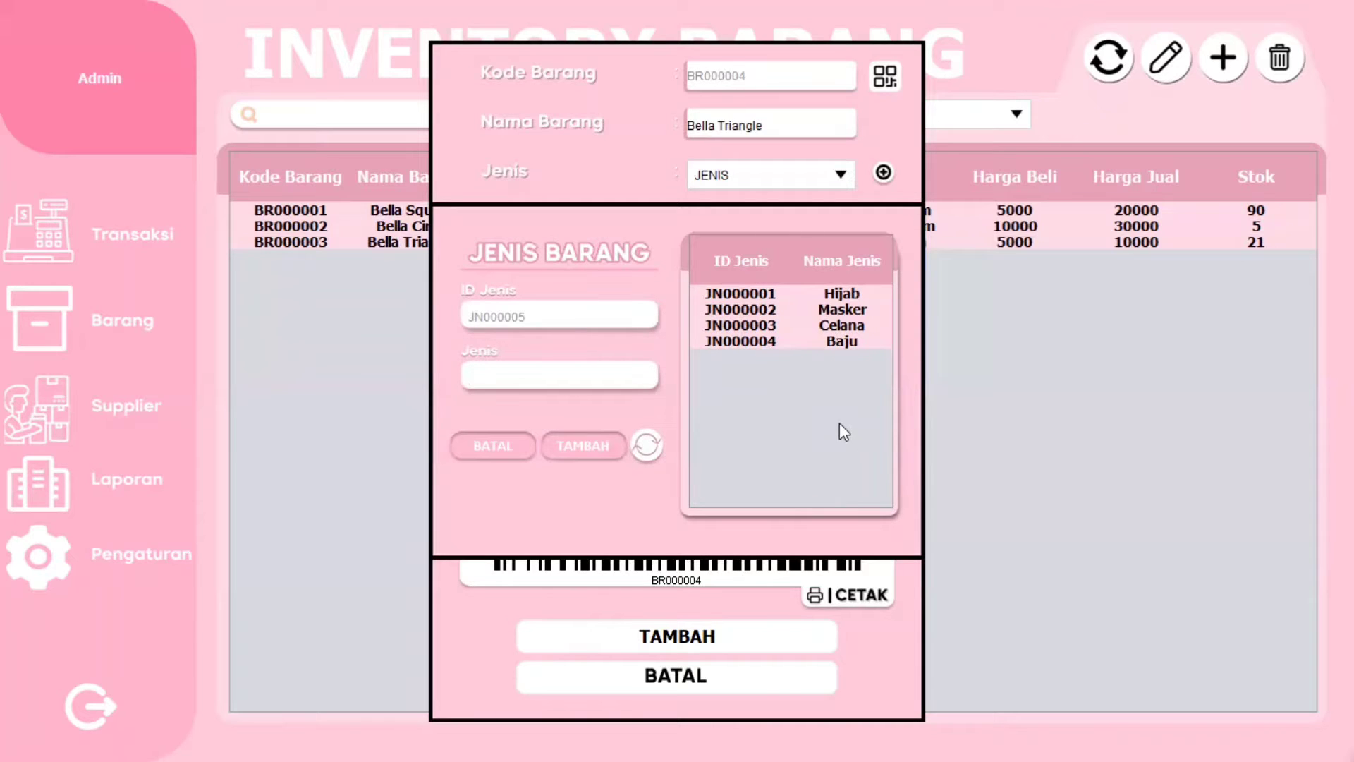
# - Rename the Baju type to 'Hijab' and confirm the change
pyautogui.click(833, 344)
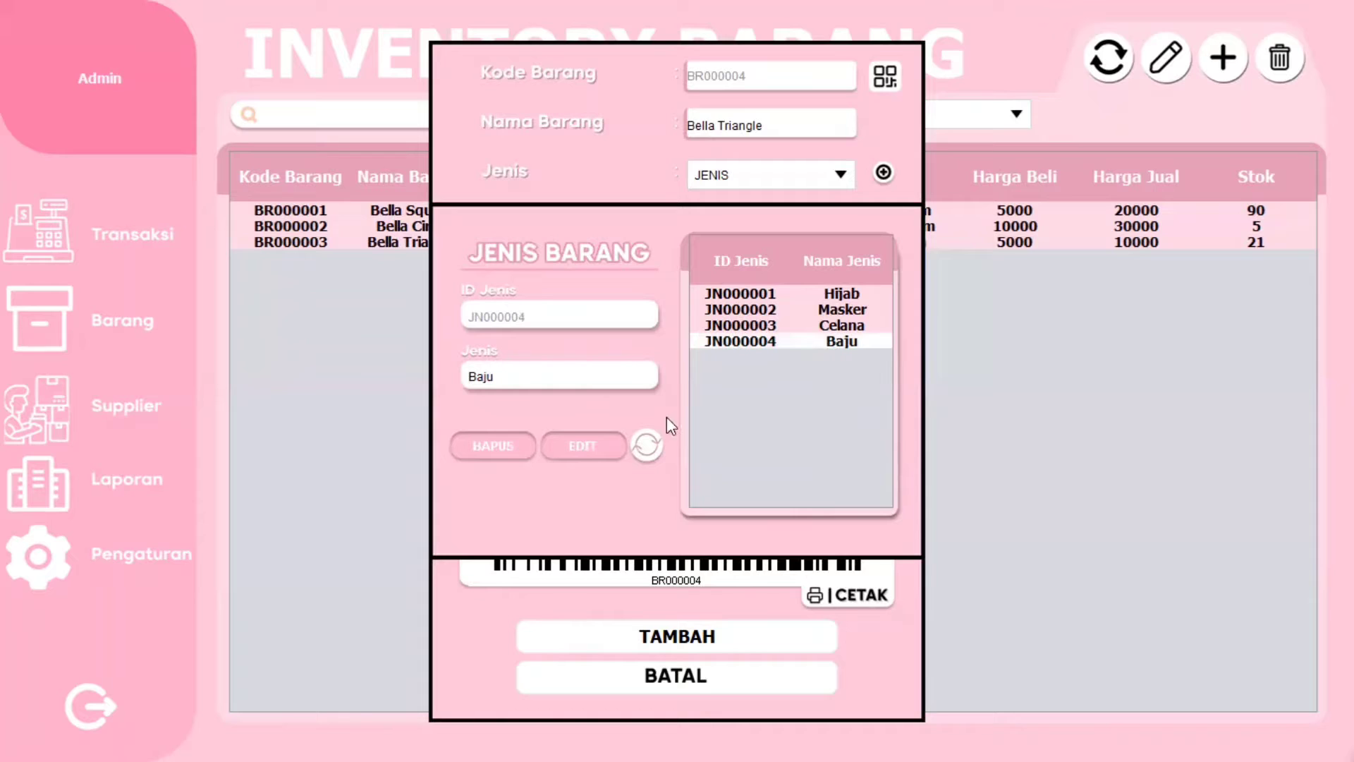
pyautogui.doubleClick(611, 377)
pyautogui.press('BackSpace')
pyautogui.write('a')
pyautogui.press('BackSpace')
pyautogui.write('Hijab')
pyautogui.click(583, 451)
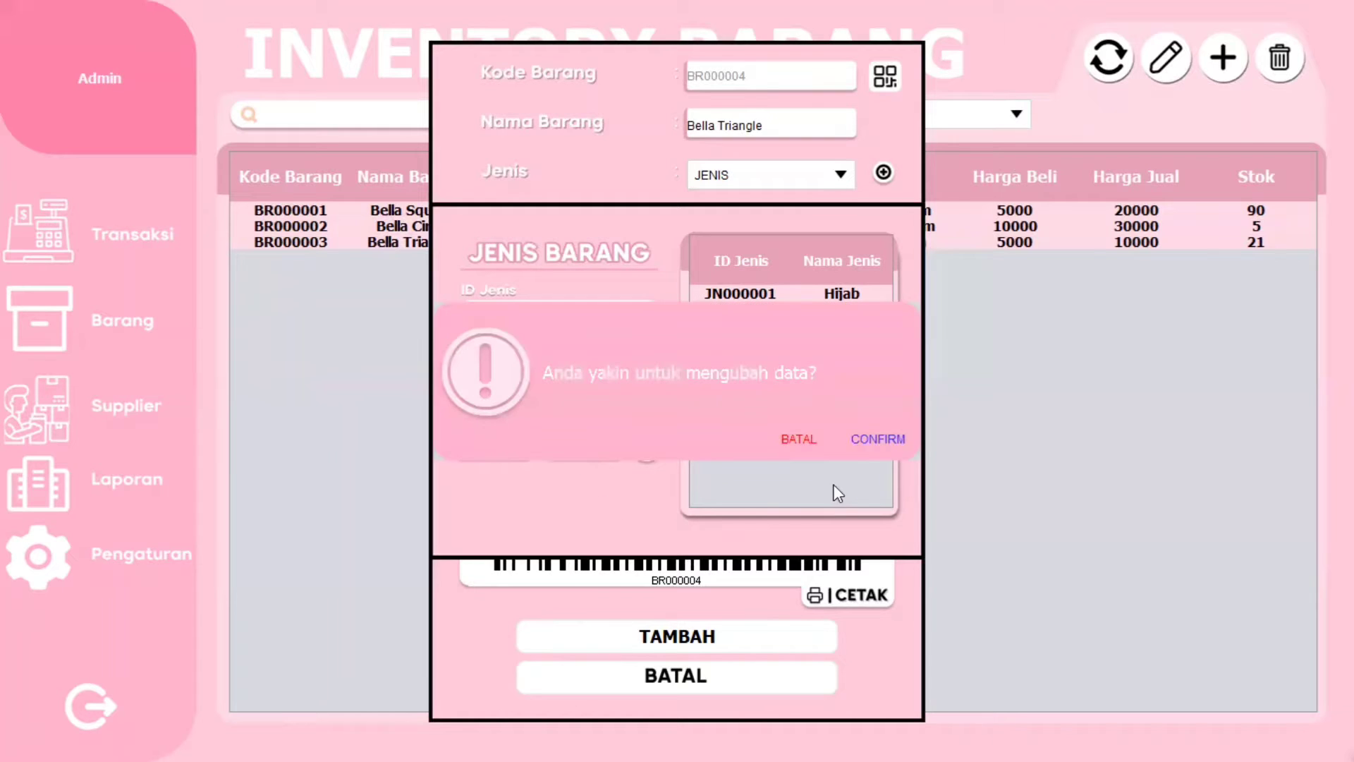
pyautogui.click(878, 440)
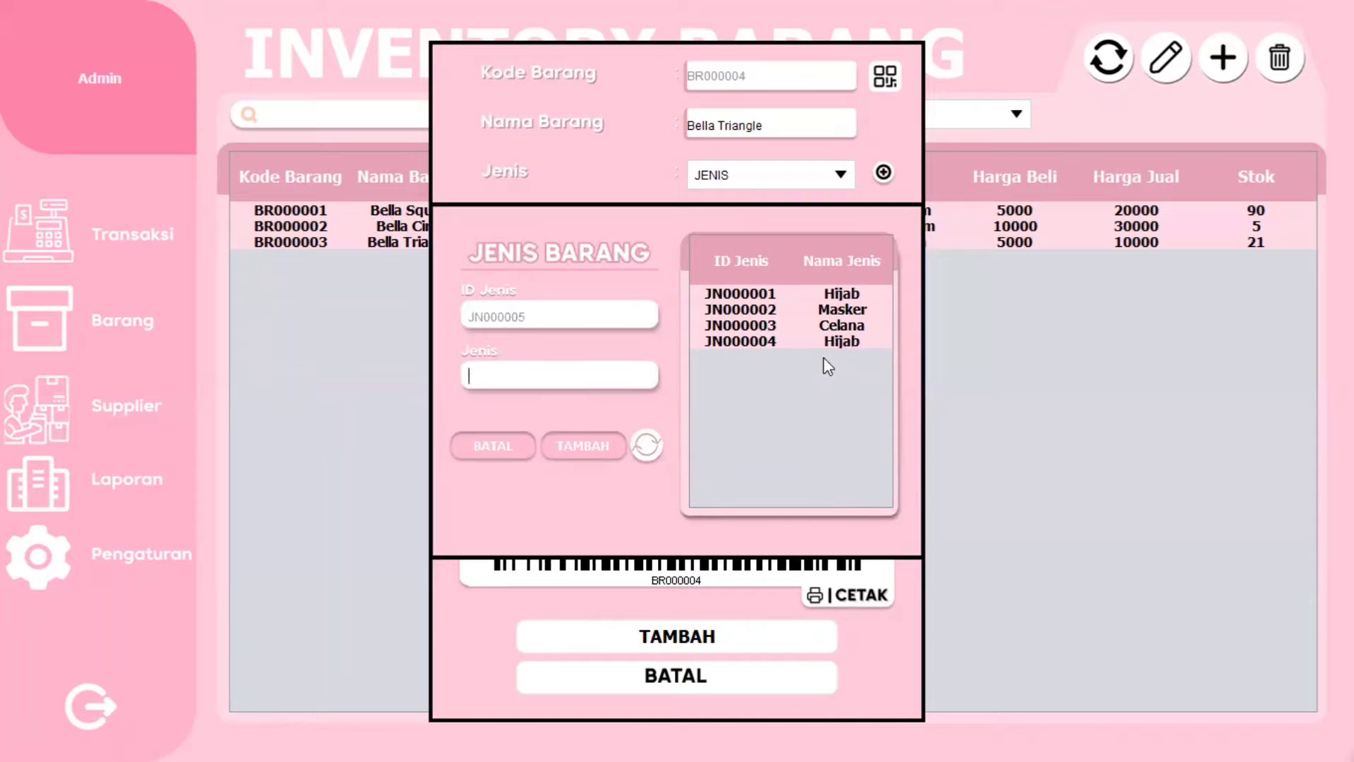
# - Delete type JN000004, clear the type form, and close the type panel
pyautogui.click(848, 343)
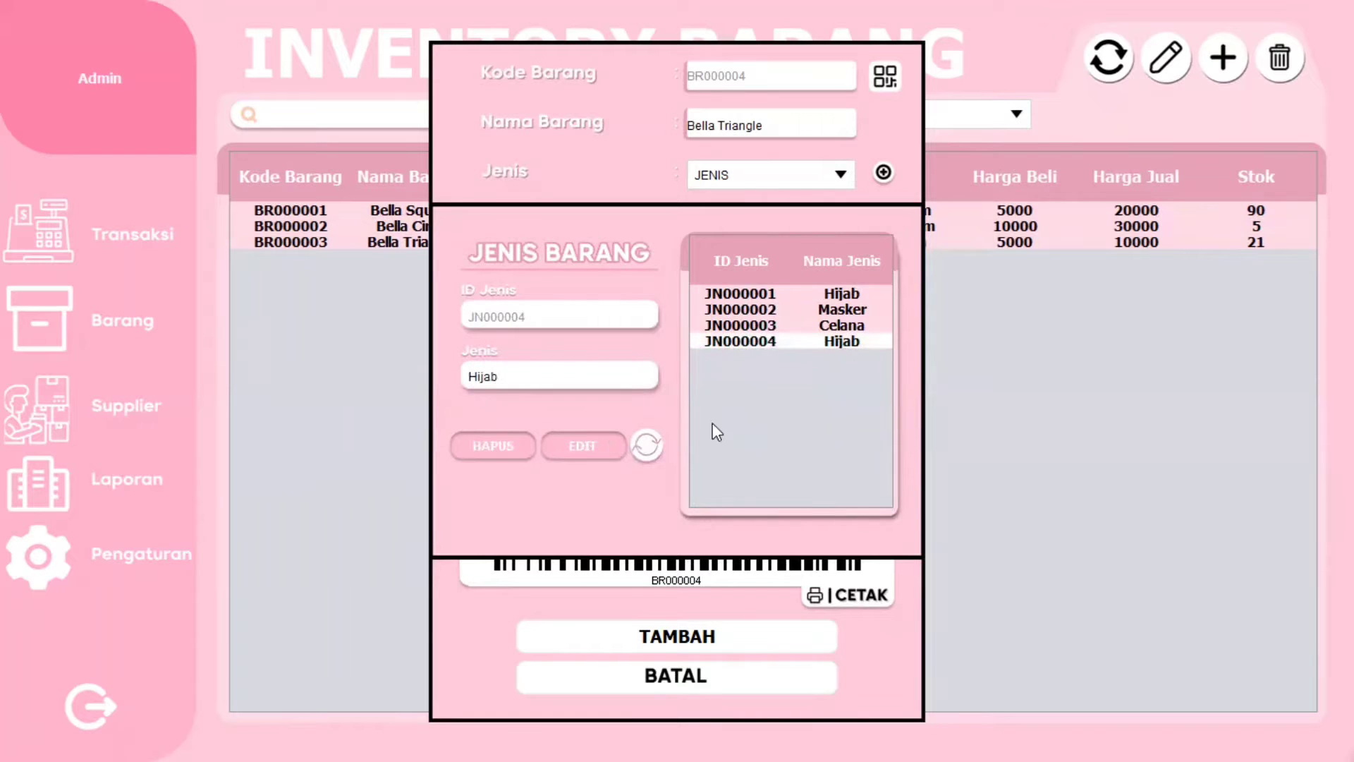
pyautogui.click(493, 445)
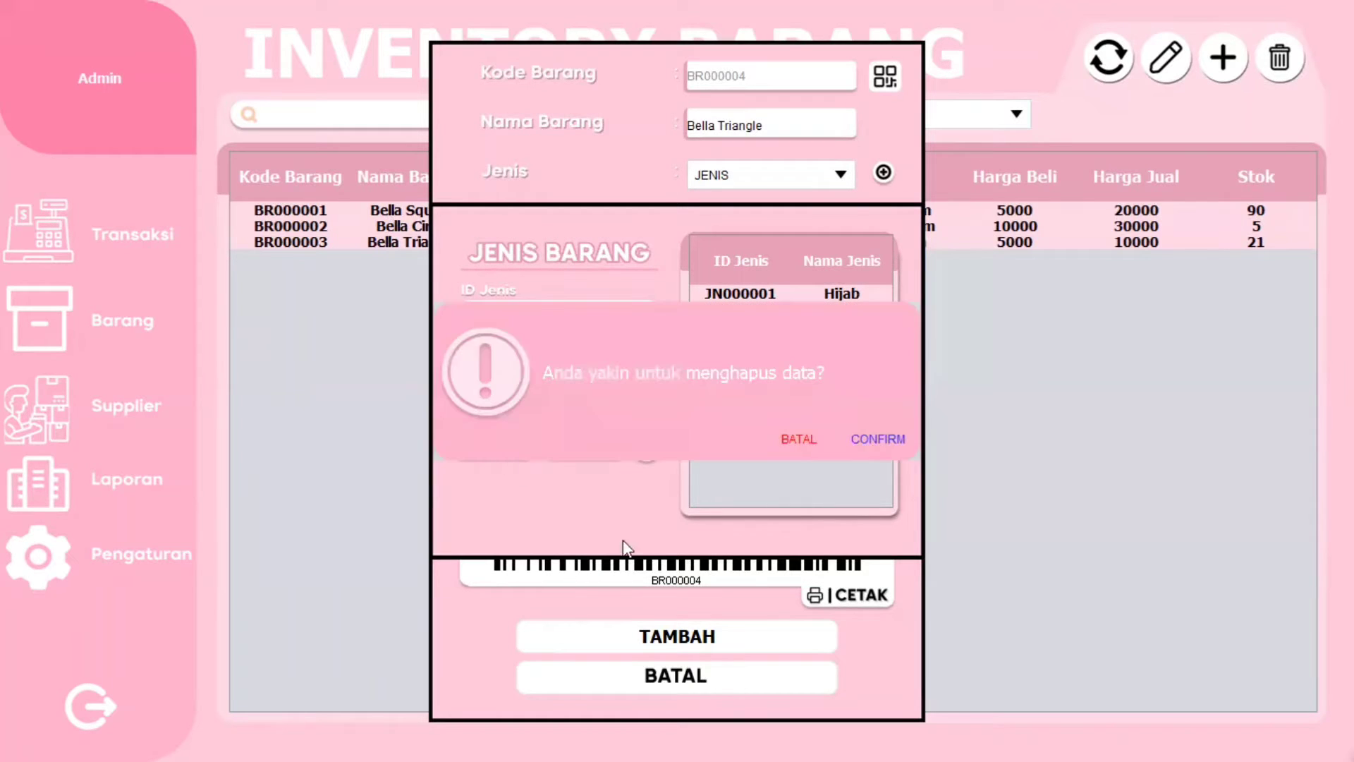
pyautogui.click(890, 440)
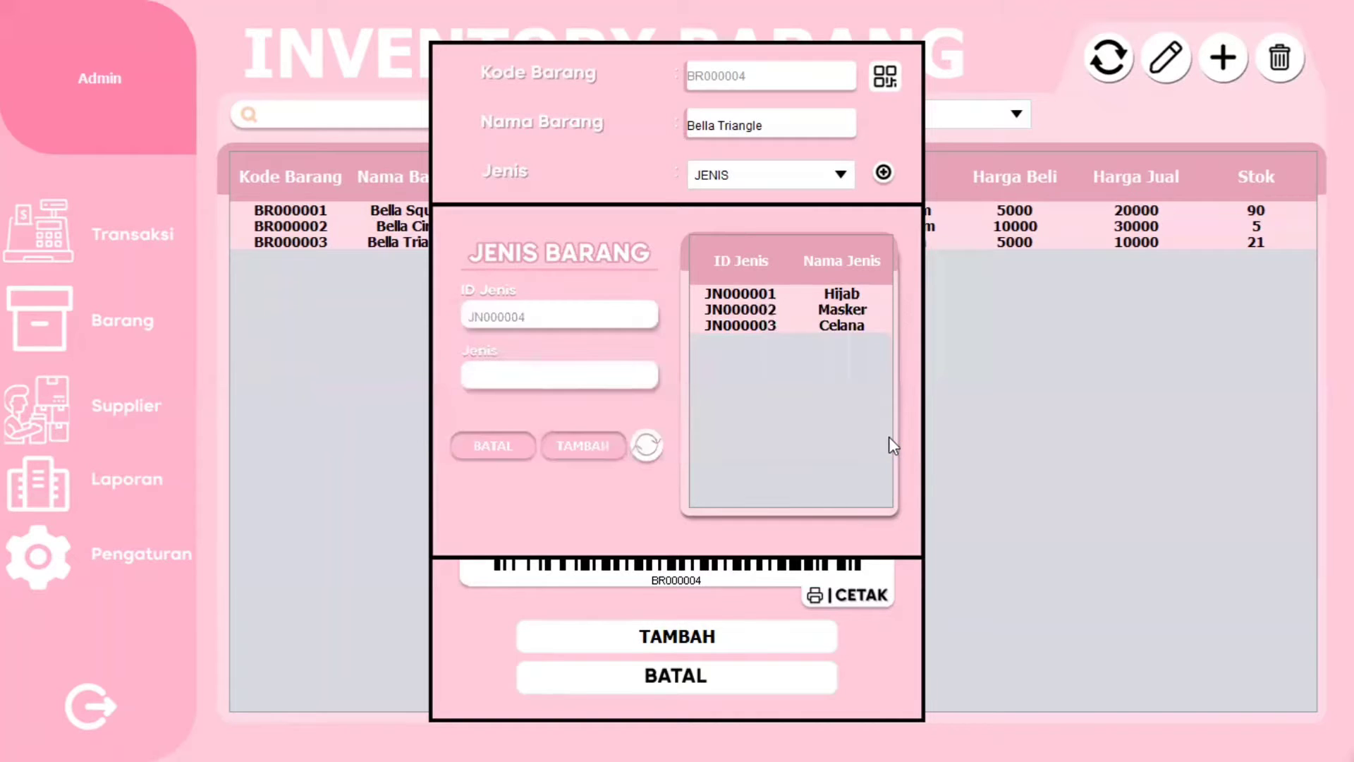
pyautogui.click(811, 326)
pyautogui.click(818, 311)
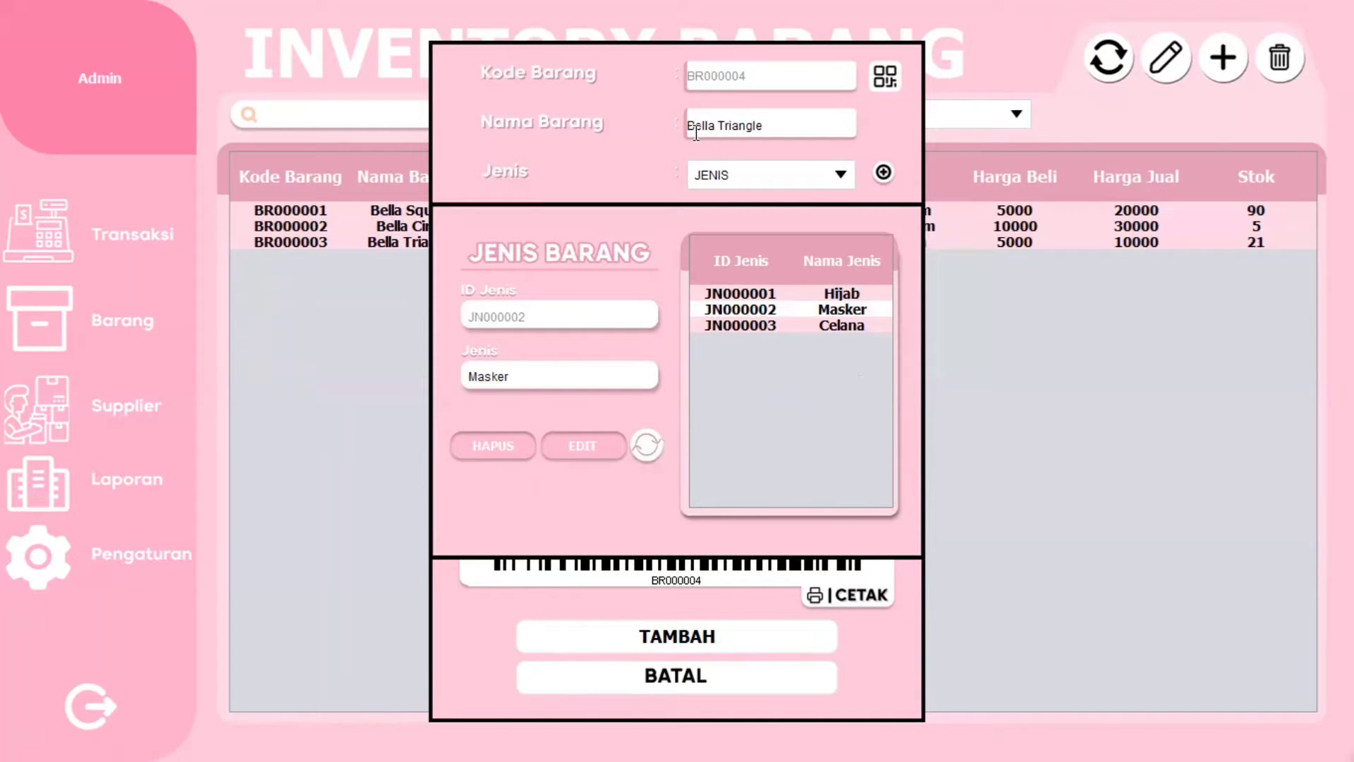
pyautogui.click(648, 447)
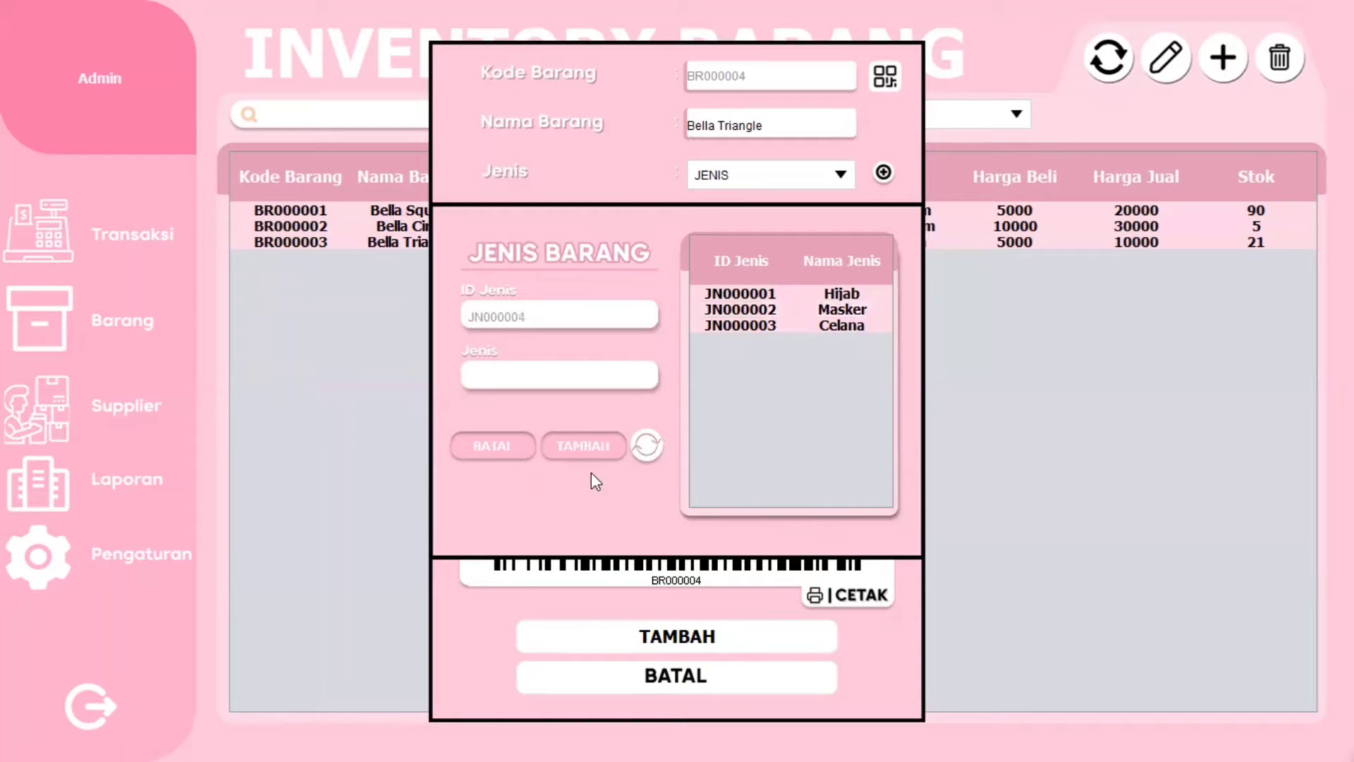
pyautogui.click(493, 460)
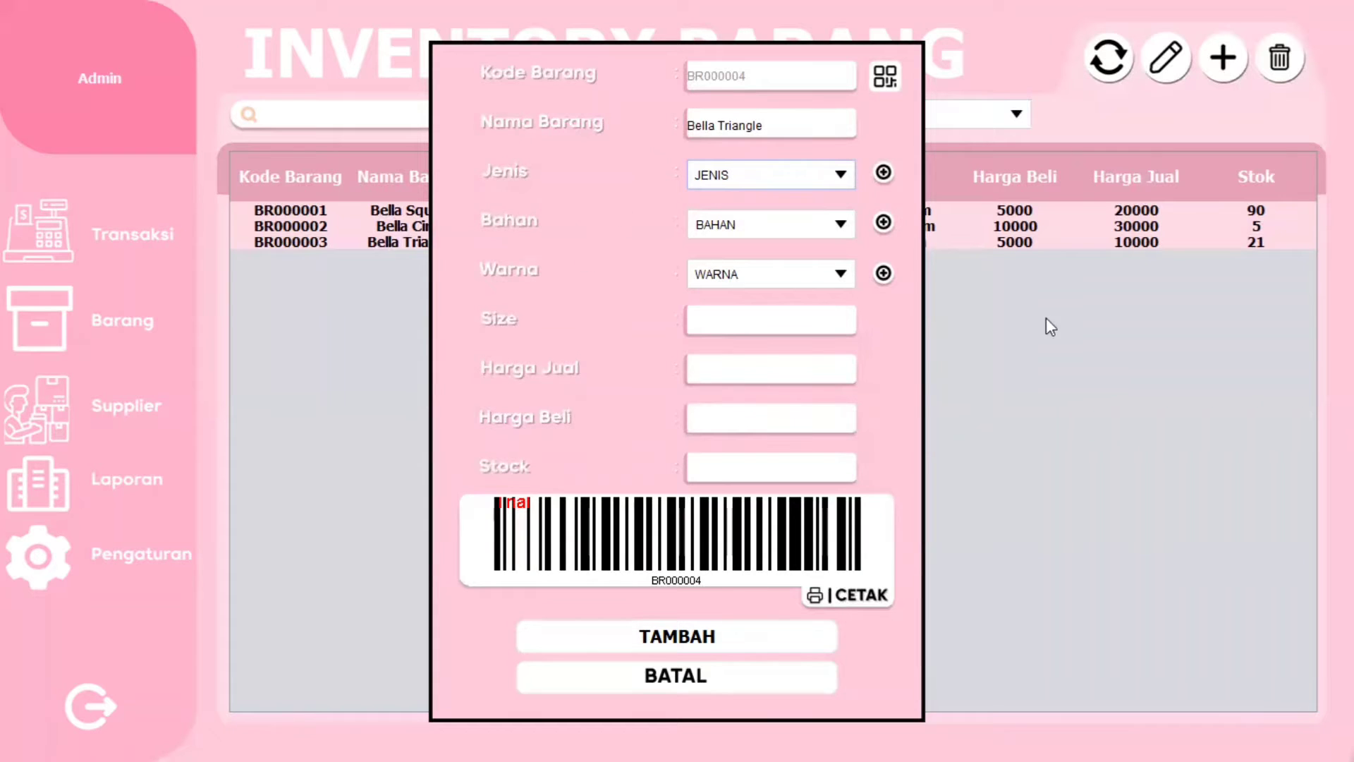
# - Open the add-material and add-colour panels and close both without changes
pyautogui.click(883, 223)
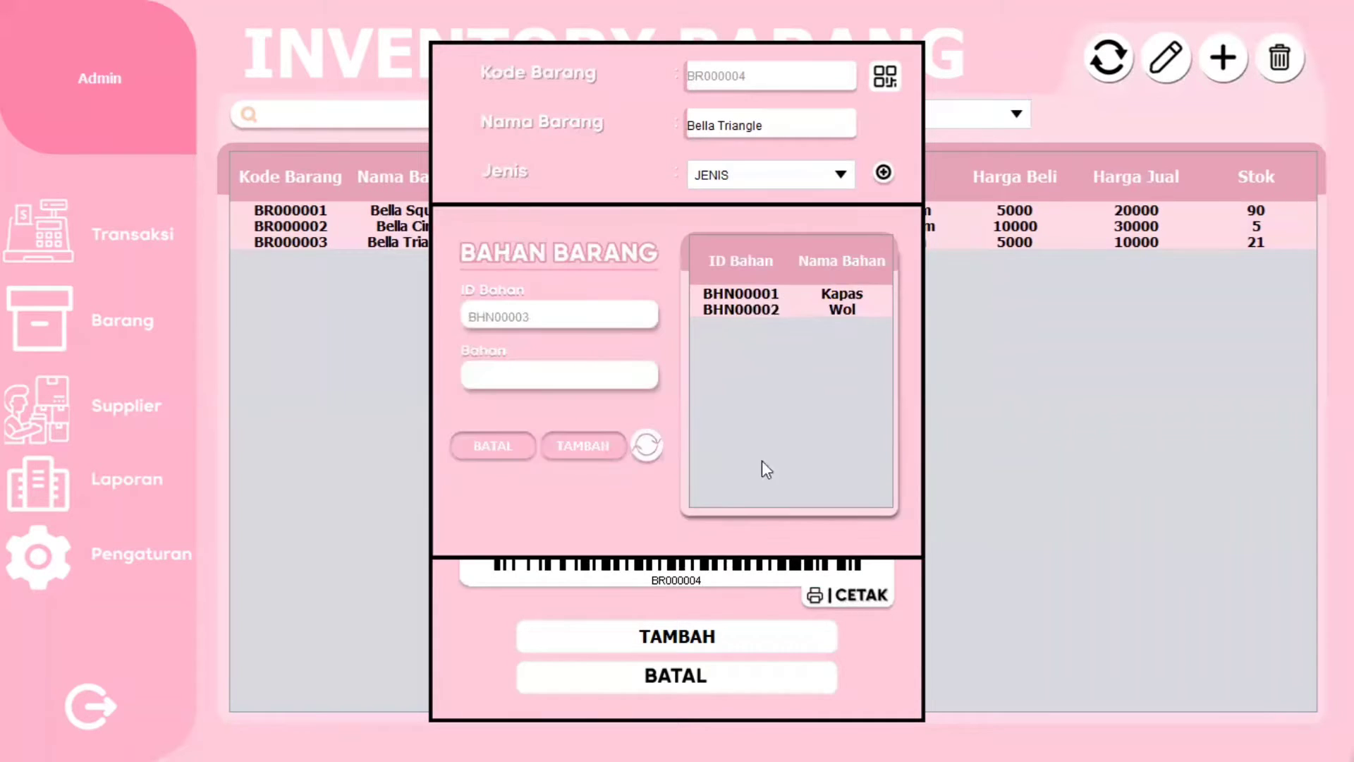
pyautogui.click(502, 450)
pyautogui.click(883, 274)
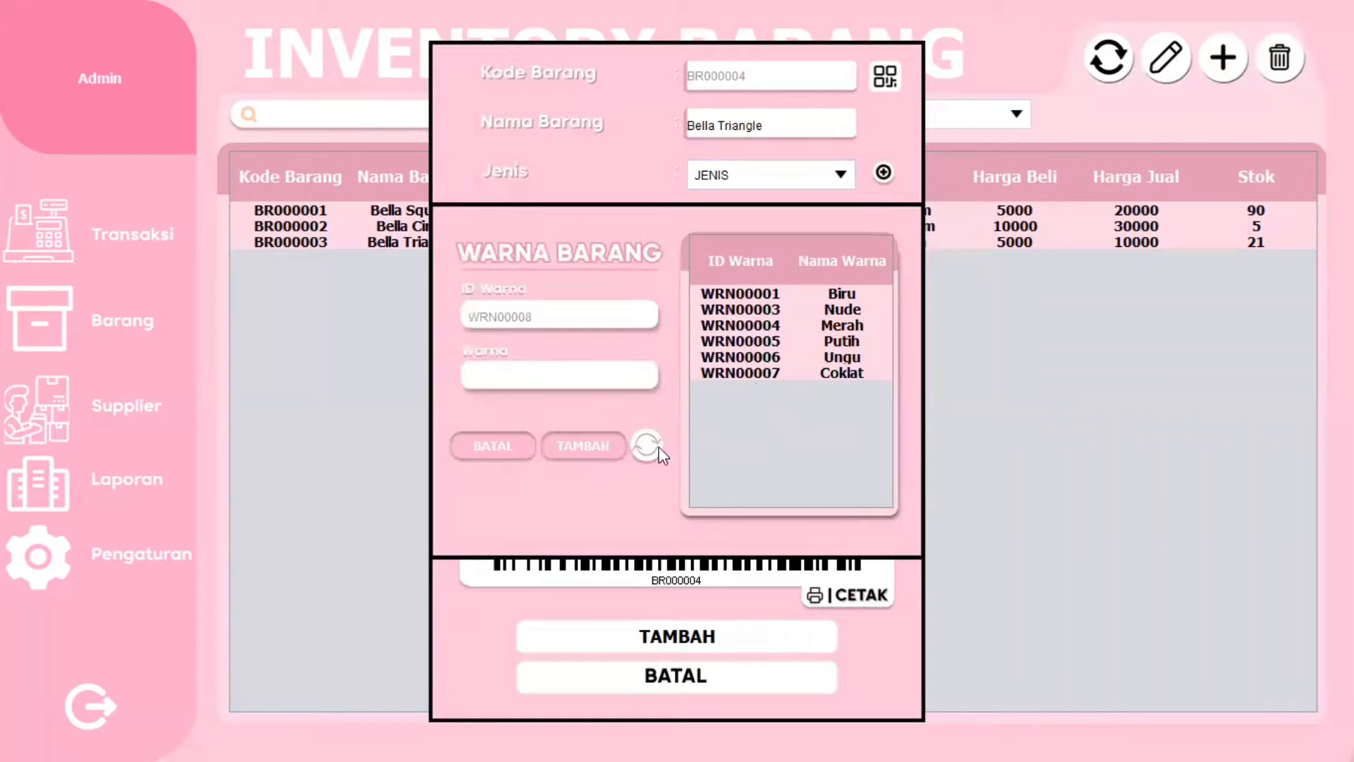
pyautogui.click(488, 462)
# - Set the item's type to Masker, material to Wol and colour to Ungu
pyautogui.click(804, 180)
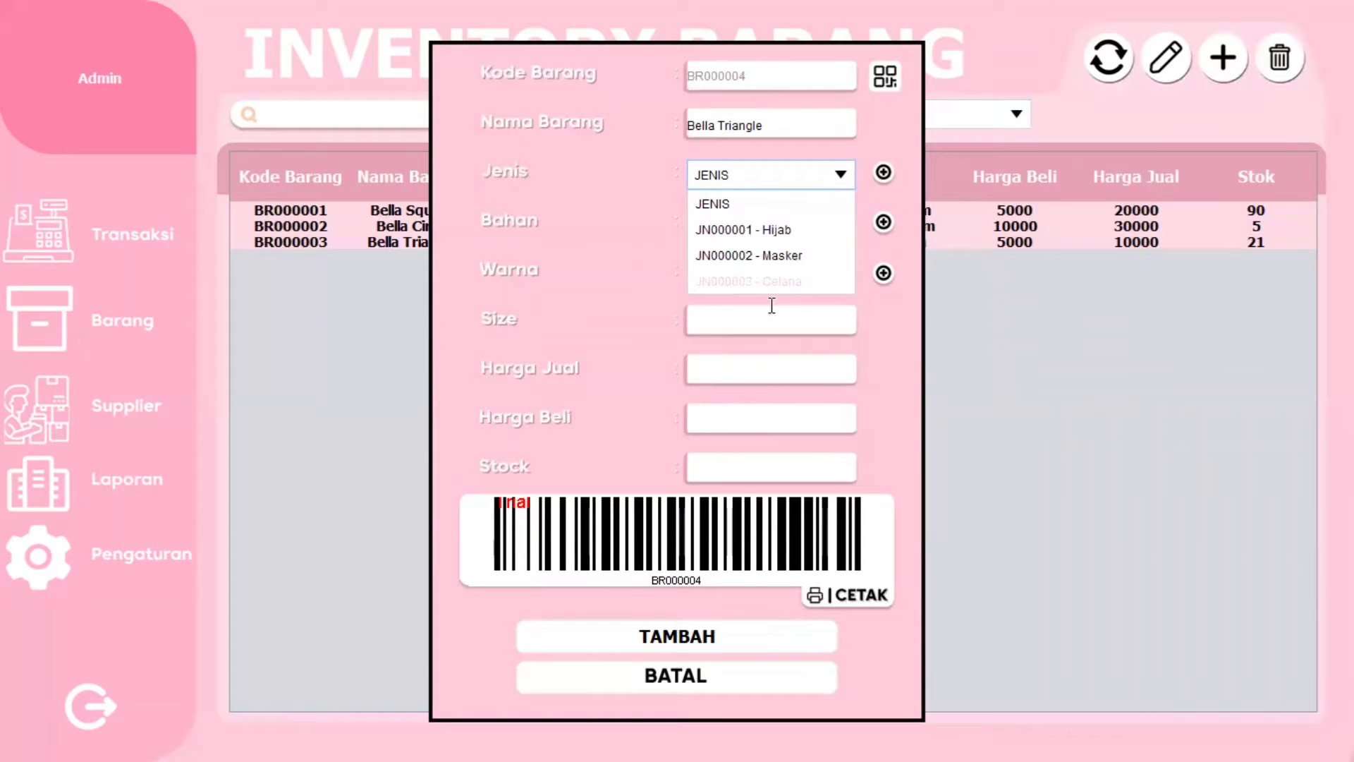
pyautogui.click(795, 254)
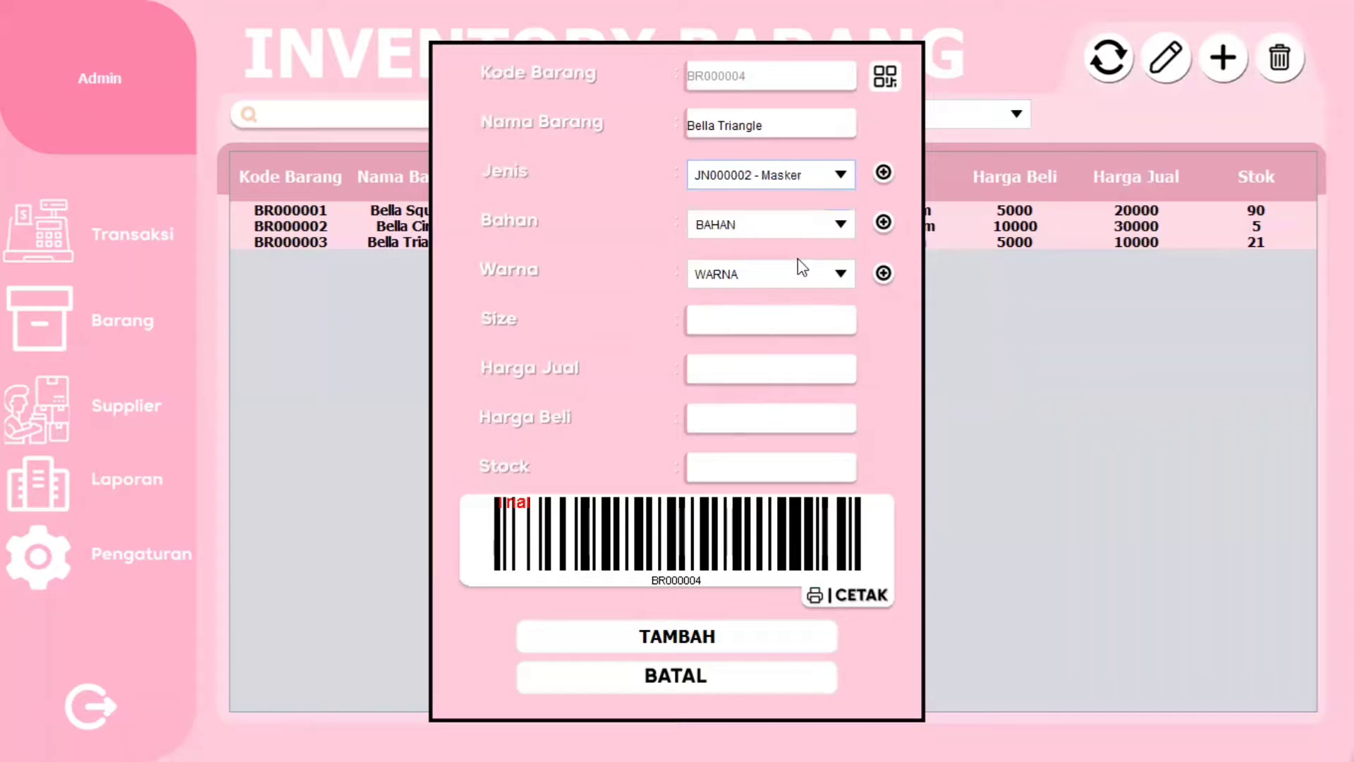
pyautogui.click(849, 225)
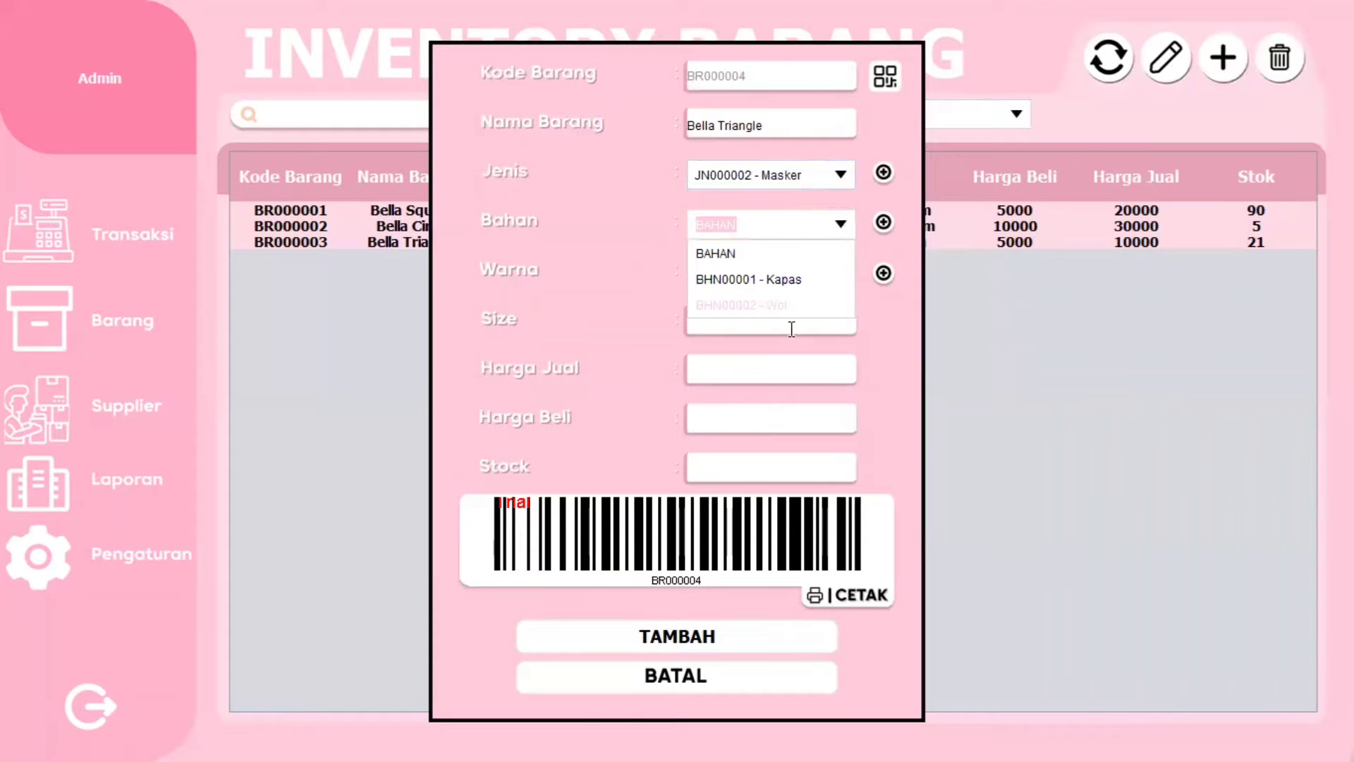
pyautogui.click(773, 306)
pyautogui.click(840, 275)
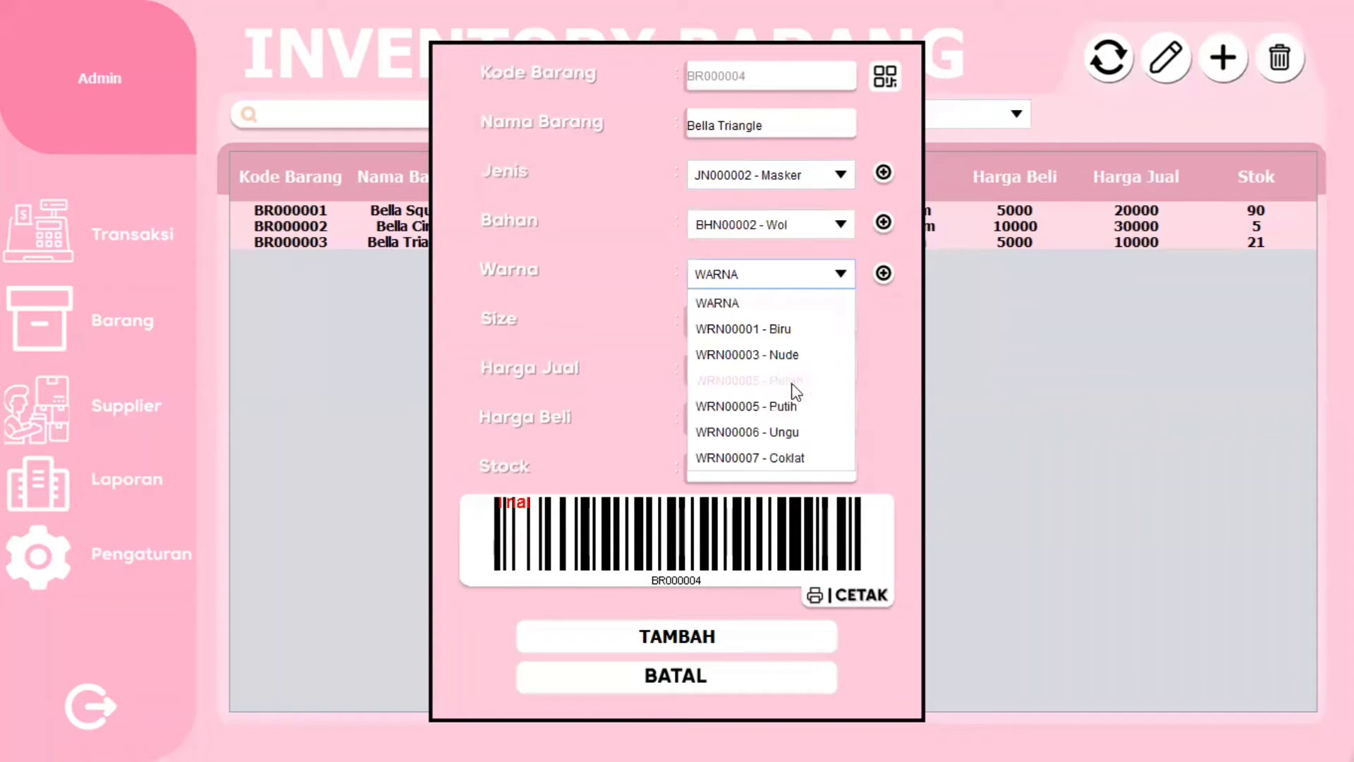
pyautogui.click(794, 432)
pyautogui.click(780, 327)
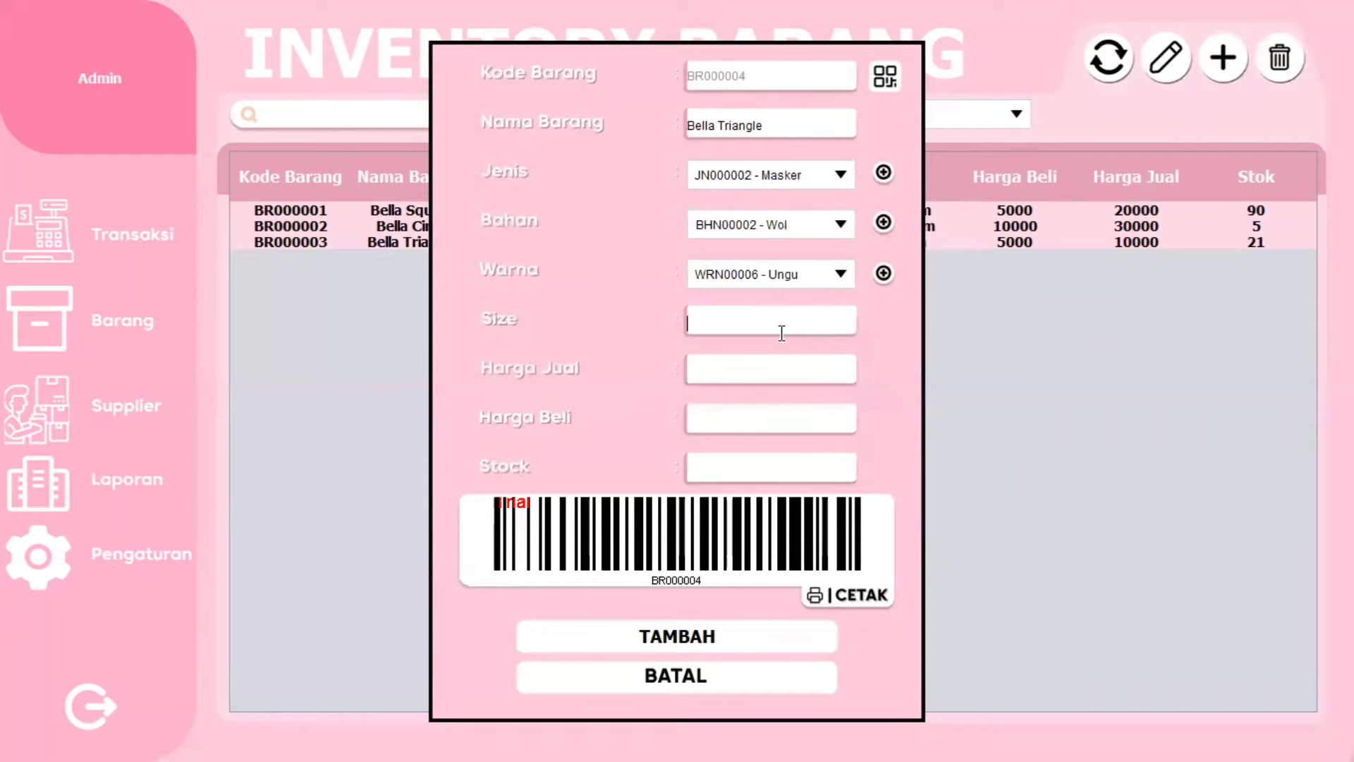
# - Enter size M, selling price 5000, buying price 2500 and stock 10
pyautogui.write('X')
pyautogui.press('BackSpace')
pyautogui.write('M')
pyautogui.click(735, 372)
pyautogui.write('5000')
pyautogui.click(752, 423)
pyautogui.write('2500')
pyautogui.click(771, 469)
pyautogui.write('10')
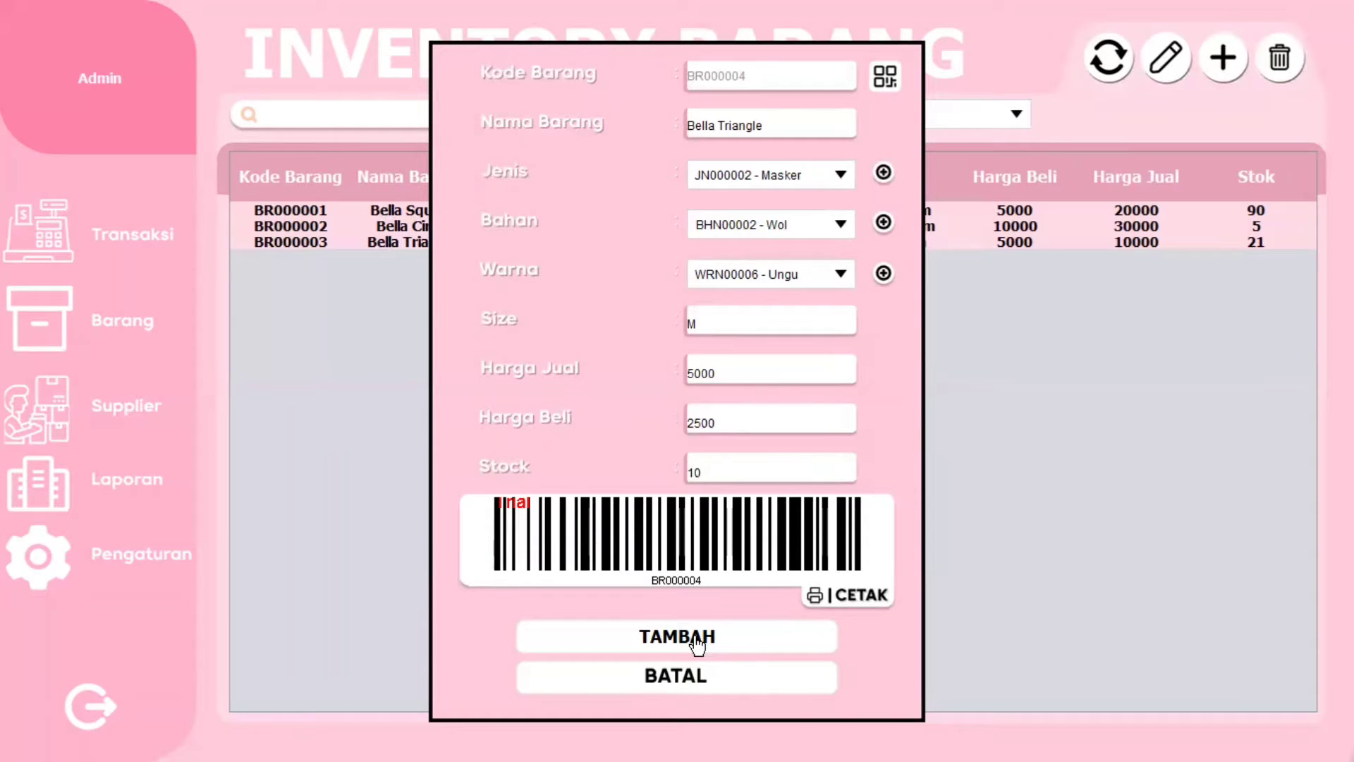
# - Save item BR000004, dismiss the success message, and select its row
pyautogui.click(696, 643)
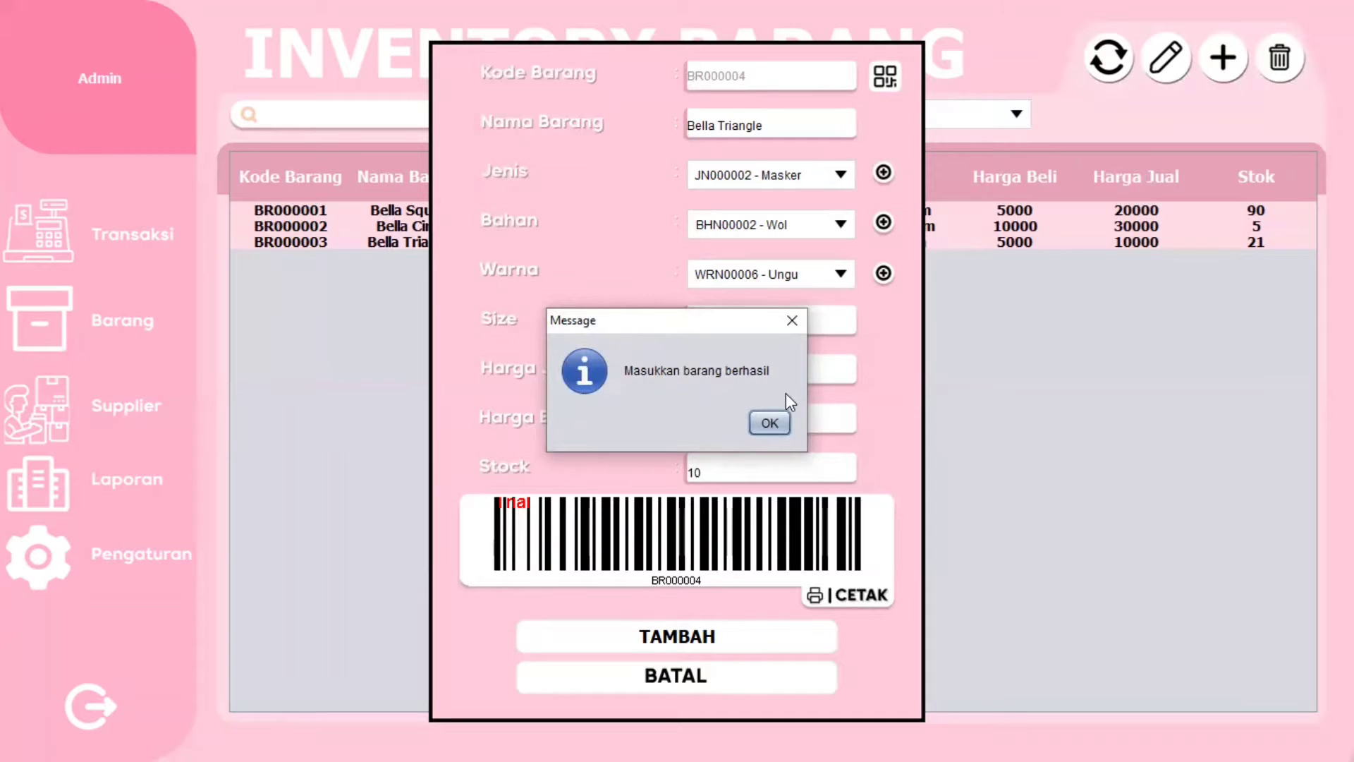
pyautogui.click(769, 425)
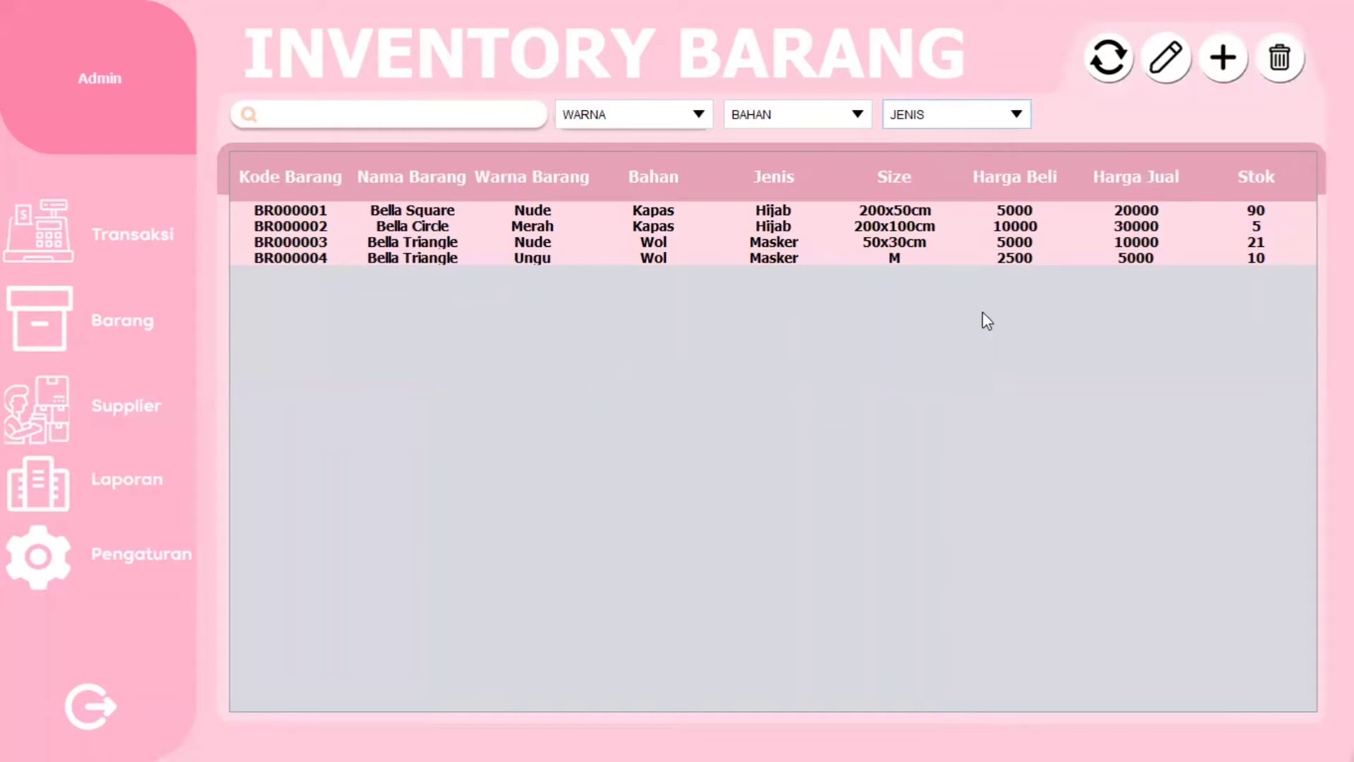
pyautogui.click(941, 260)
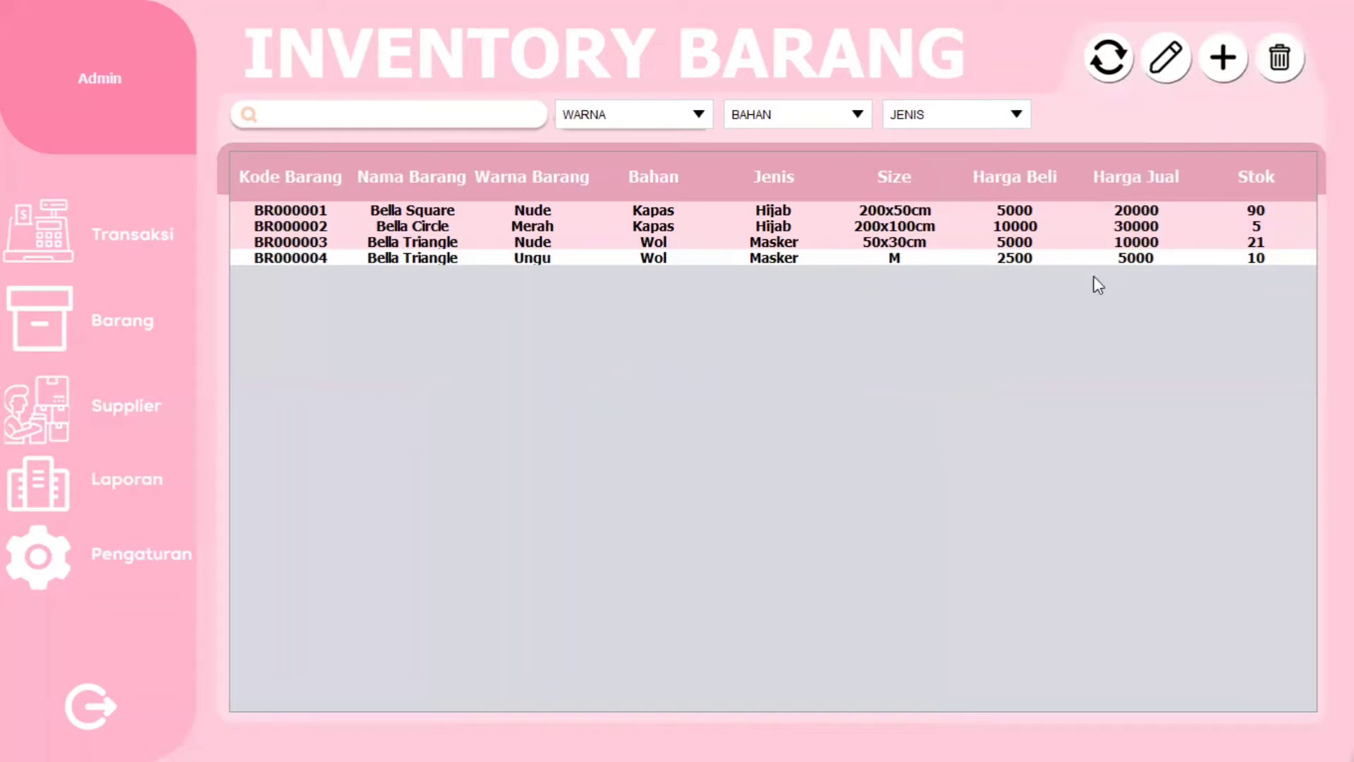
# - Edit item BR000004, renaming it to Bella Square with type Hijab
pyautogui.click(1151, 83)
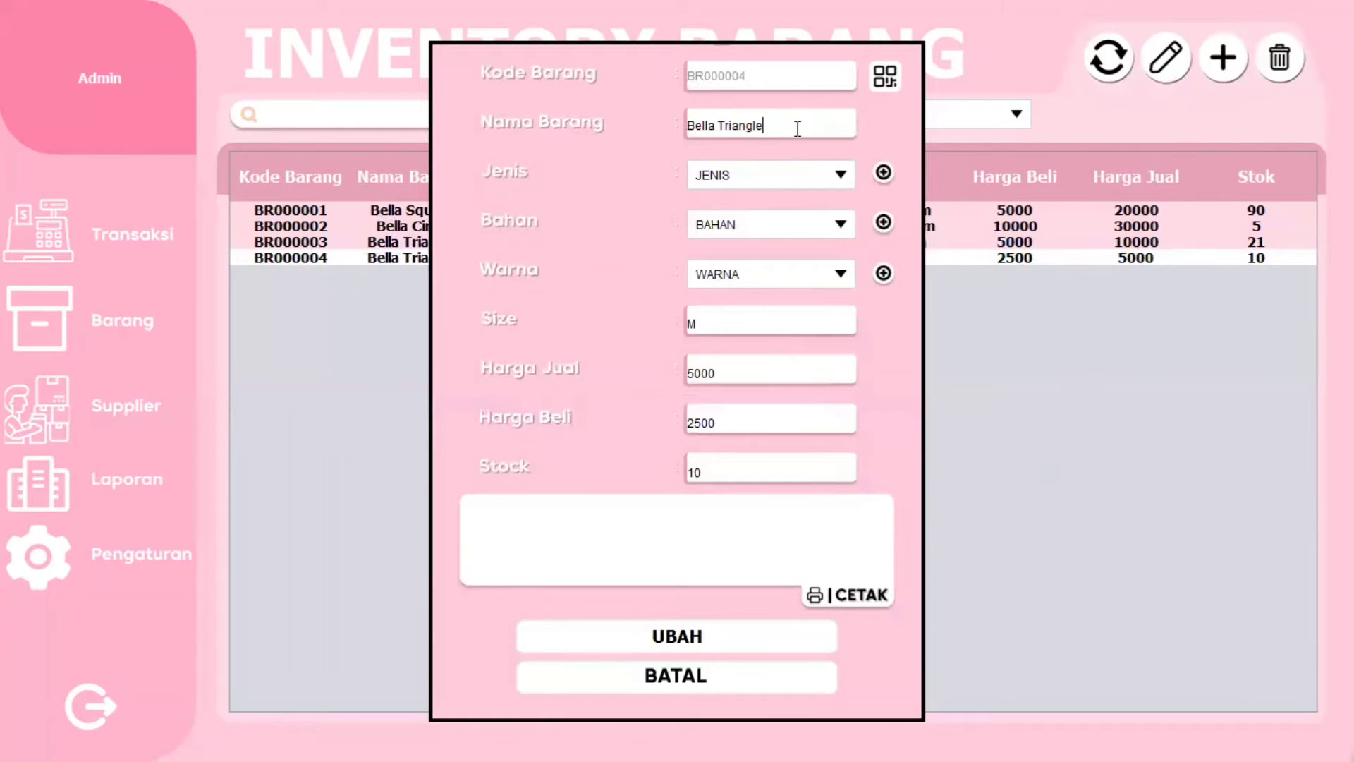
pyautogui.moveTo(795, 127); pyautogui.dragTo(722, 124)
pyautogui.write('Square')
pyautogui.click(818, 185)
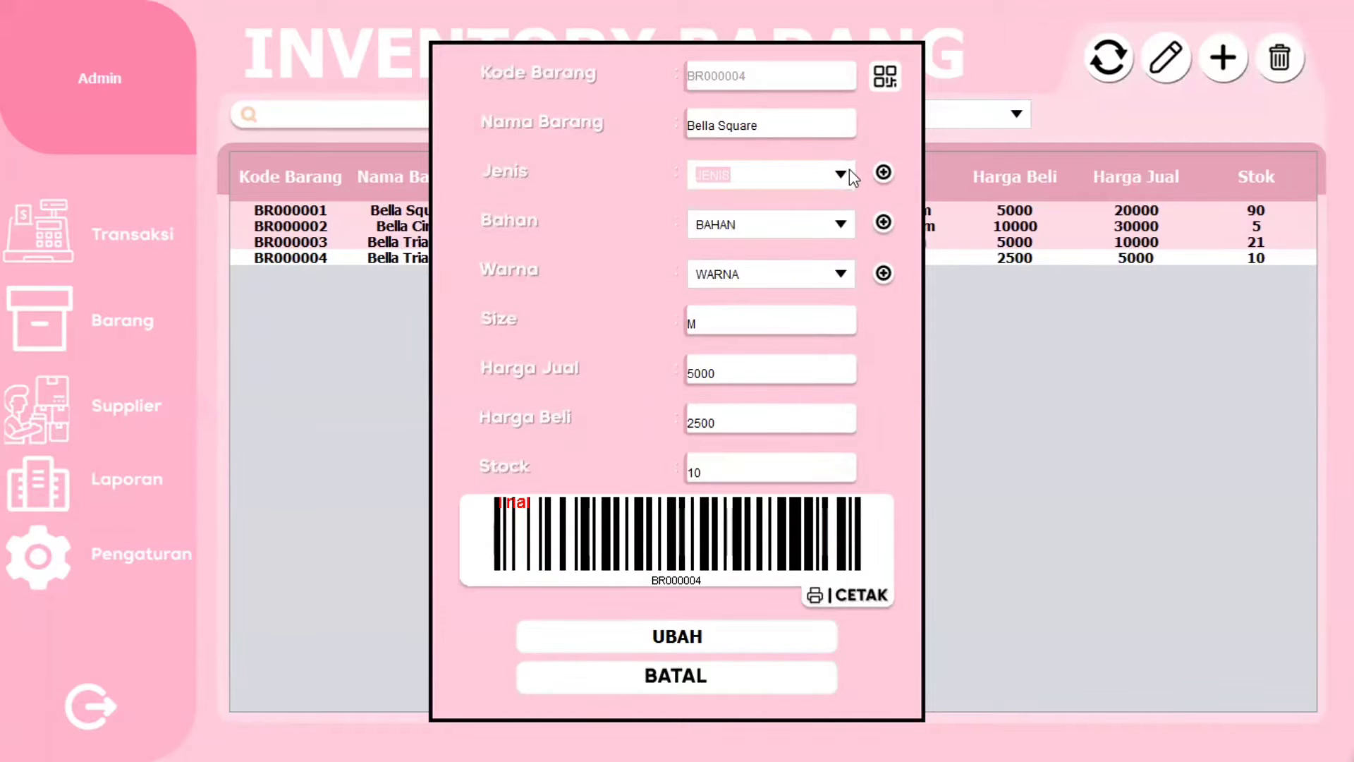
pyautogui.click(850, 175)
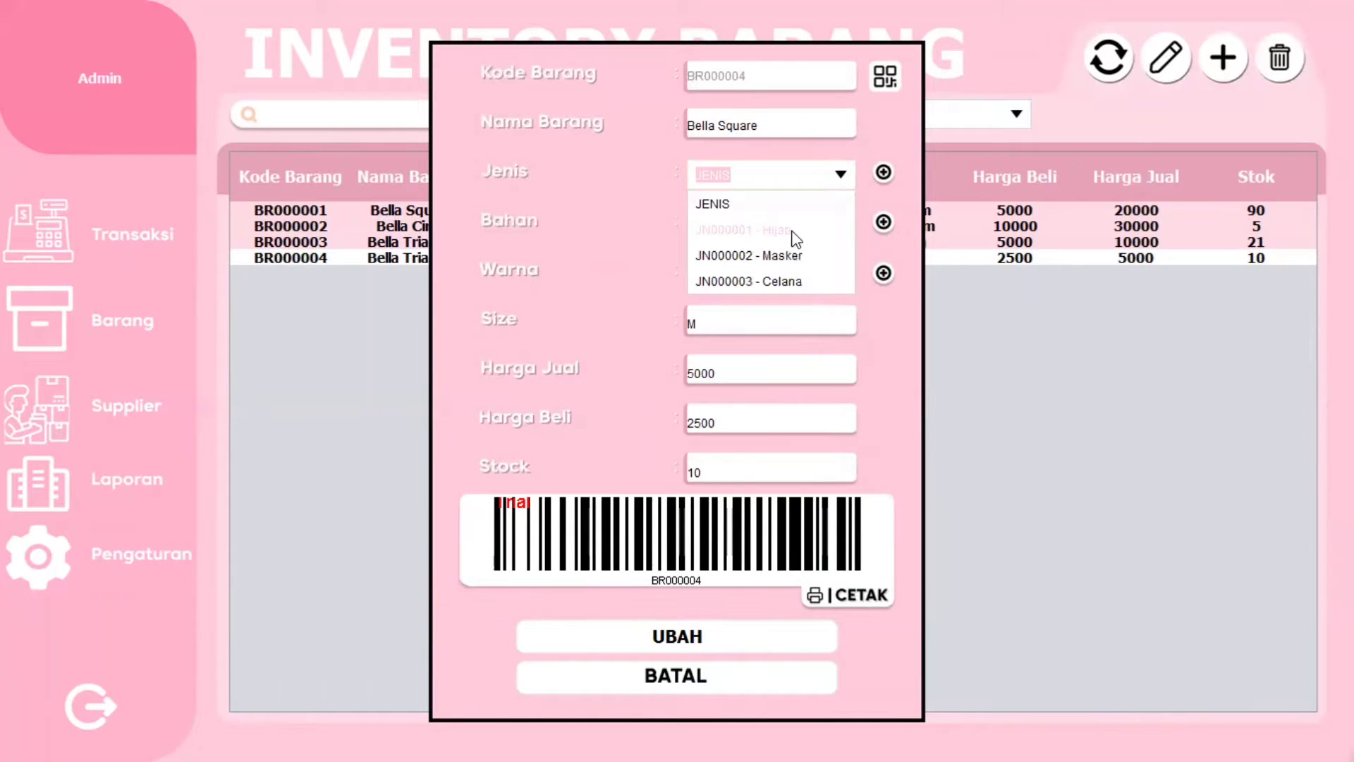
pyautogui.click(796, 239)
# - Change material to Kapas, colour Coklat, size XL, selling price 10000, and confirm the update
pyautogui.click(845, 226)
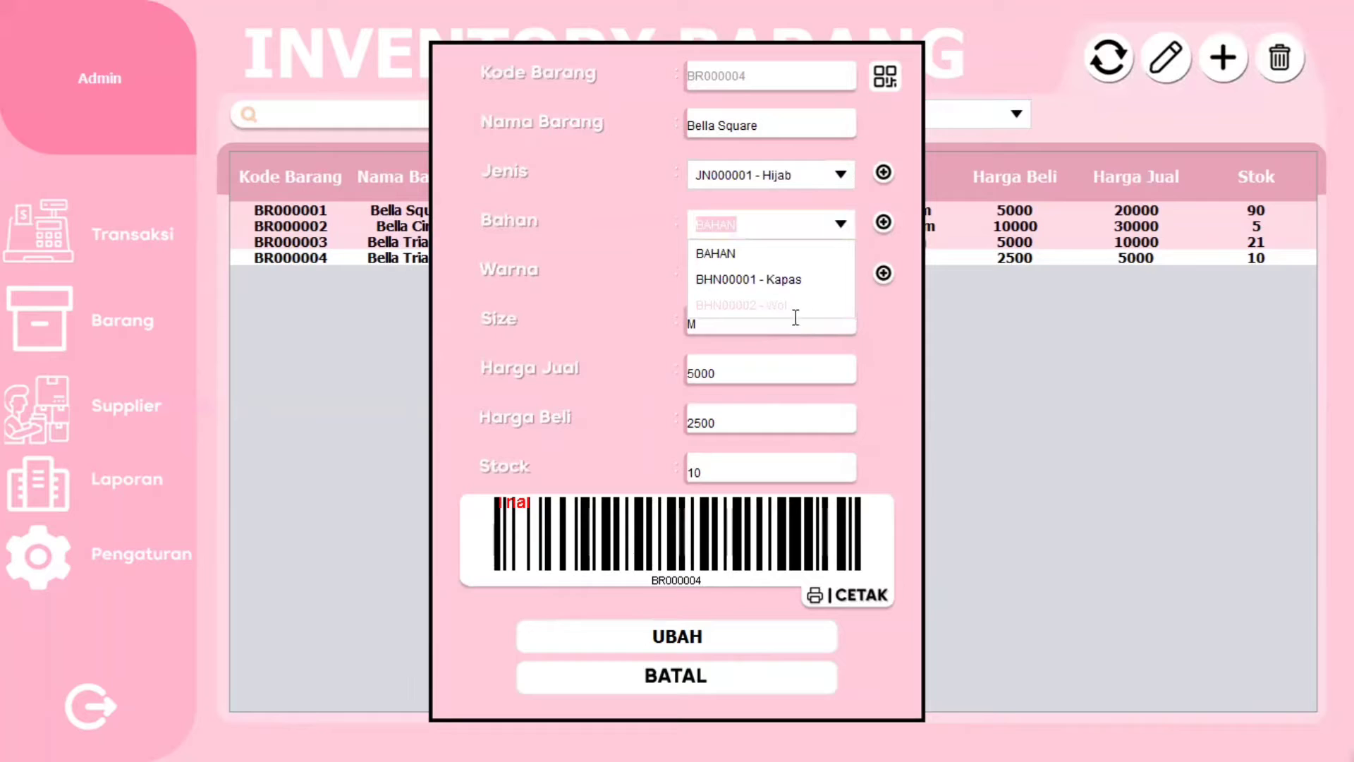
pyautogui.click(795, 280)
pyautogui.click(850, 272)
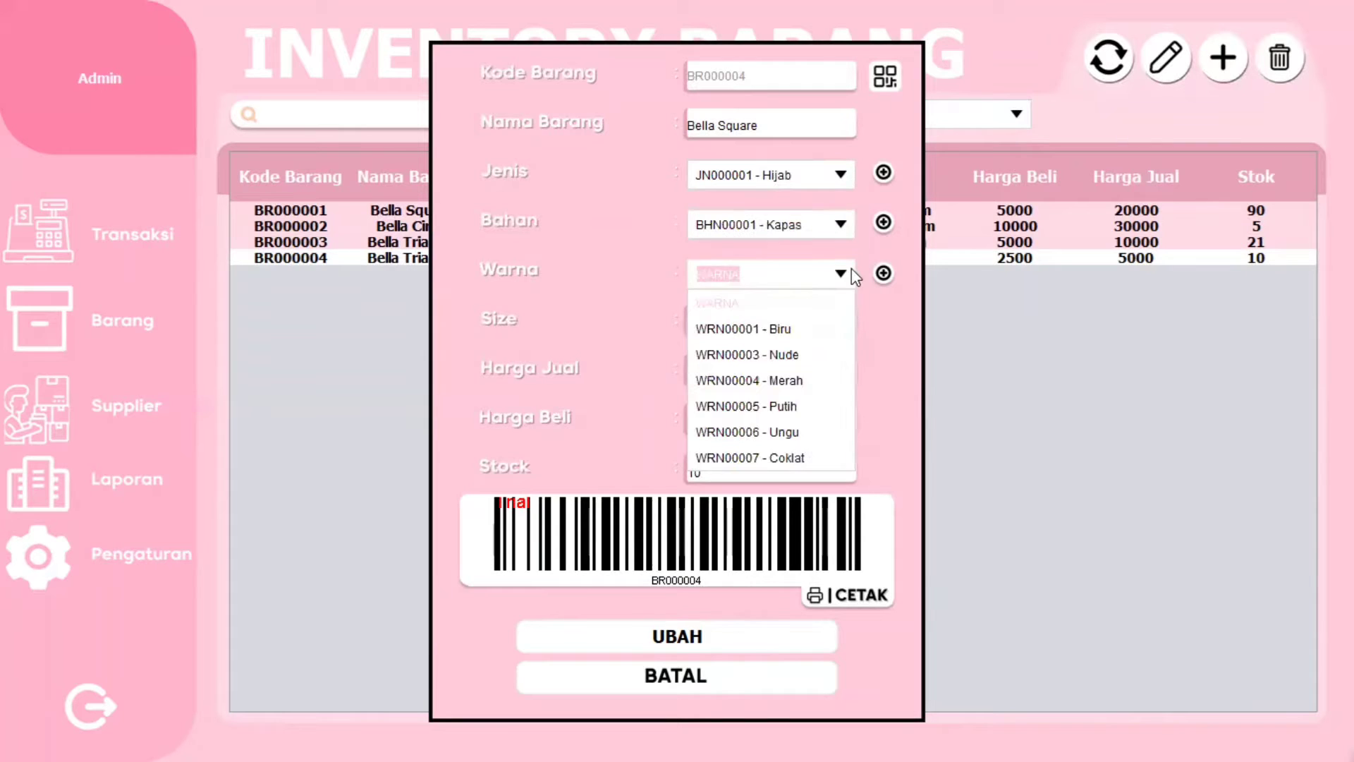
pyautogui.click(792, 459)
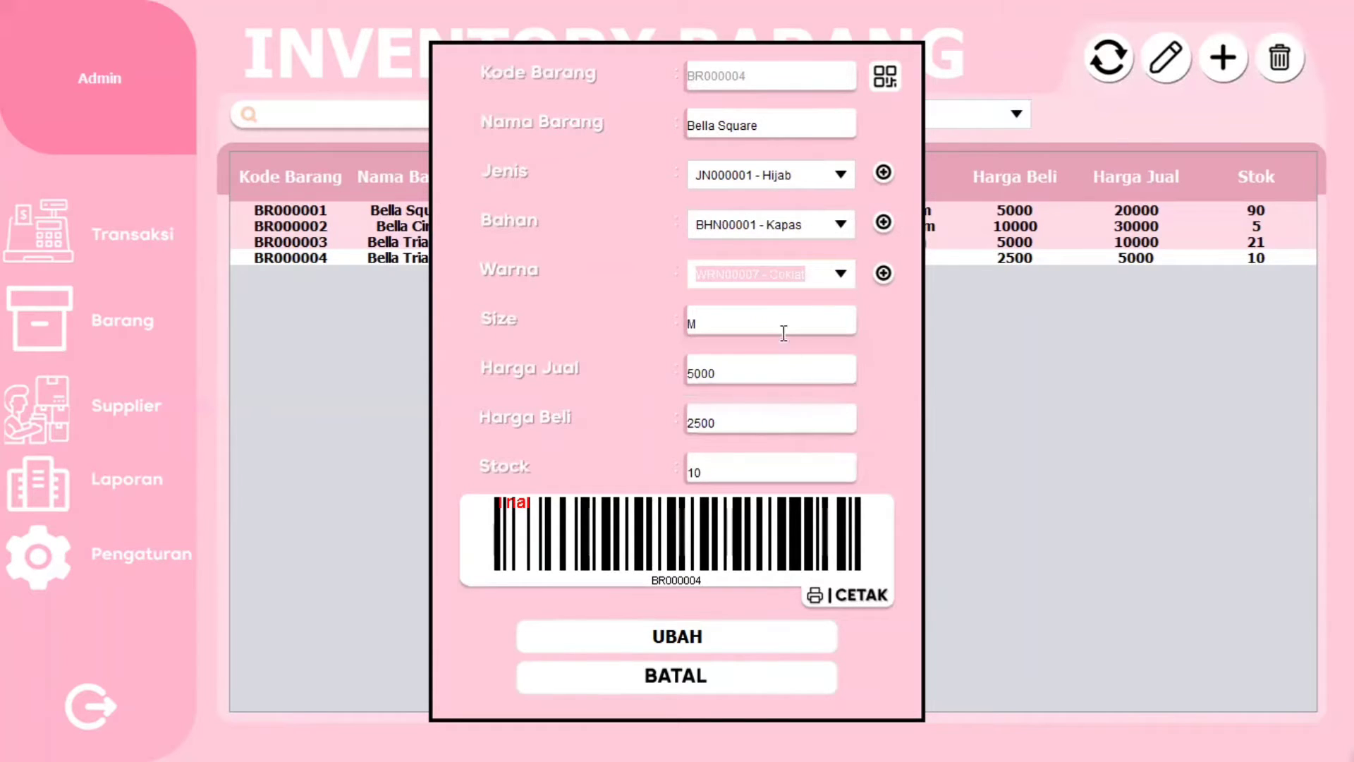
pyautogui.moveTo(784, 333); pyautogui.dragTo(683, 310)
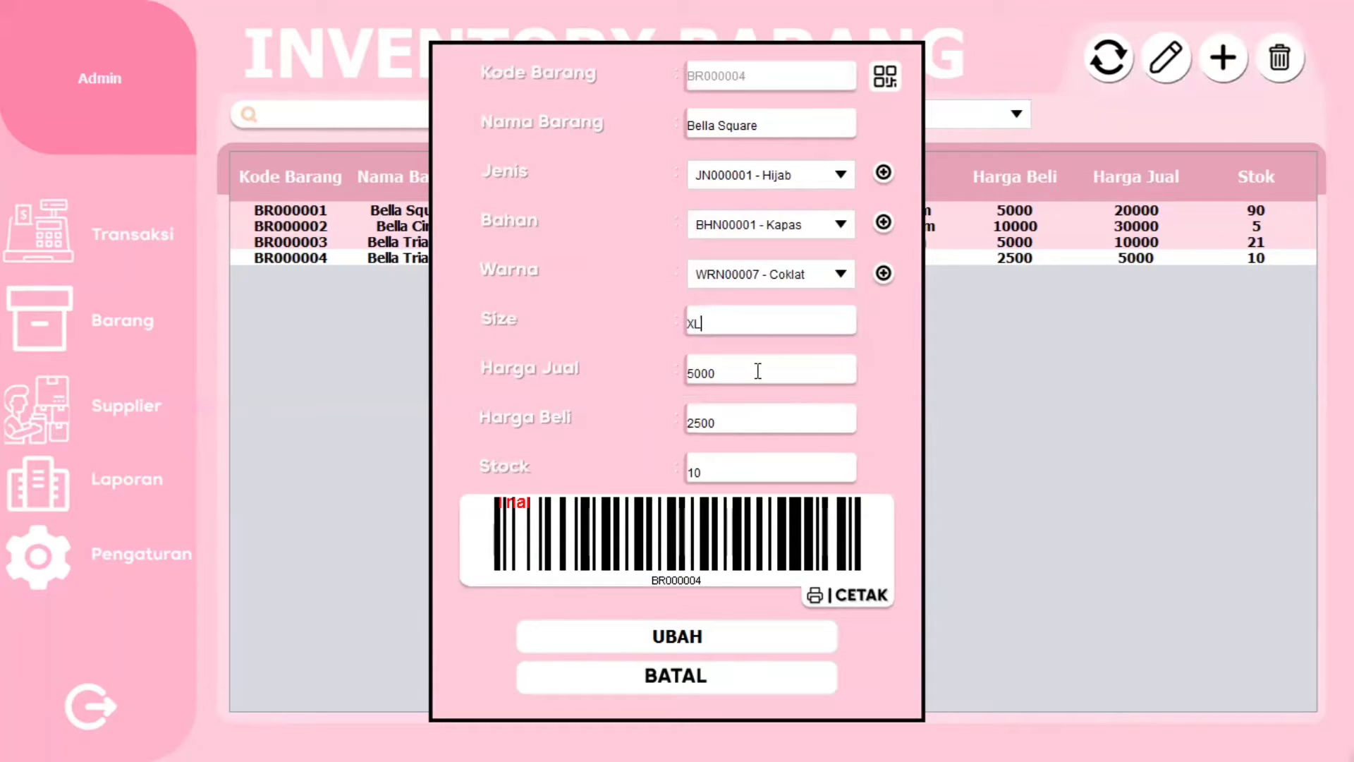
pyautogui.moveTo(756, 372); pyautogui.dragTo(604, 366)
pyautogui.write('10000')
pyautogui.click(742, 472)
pyautogui.click(679, 637)
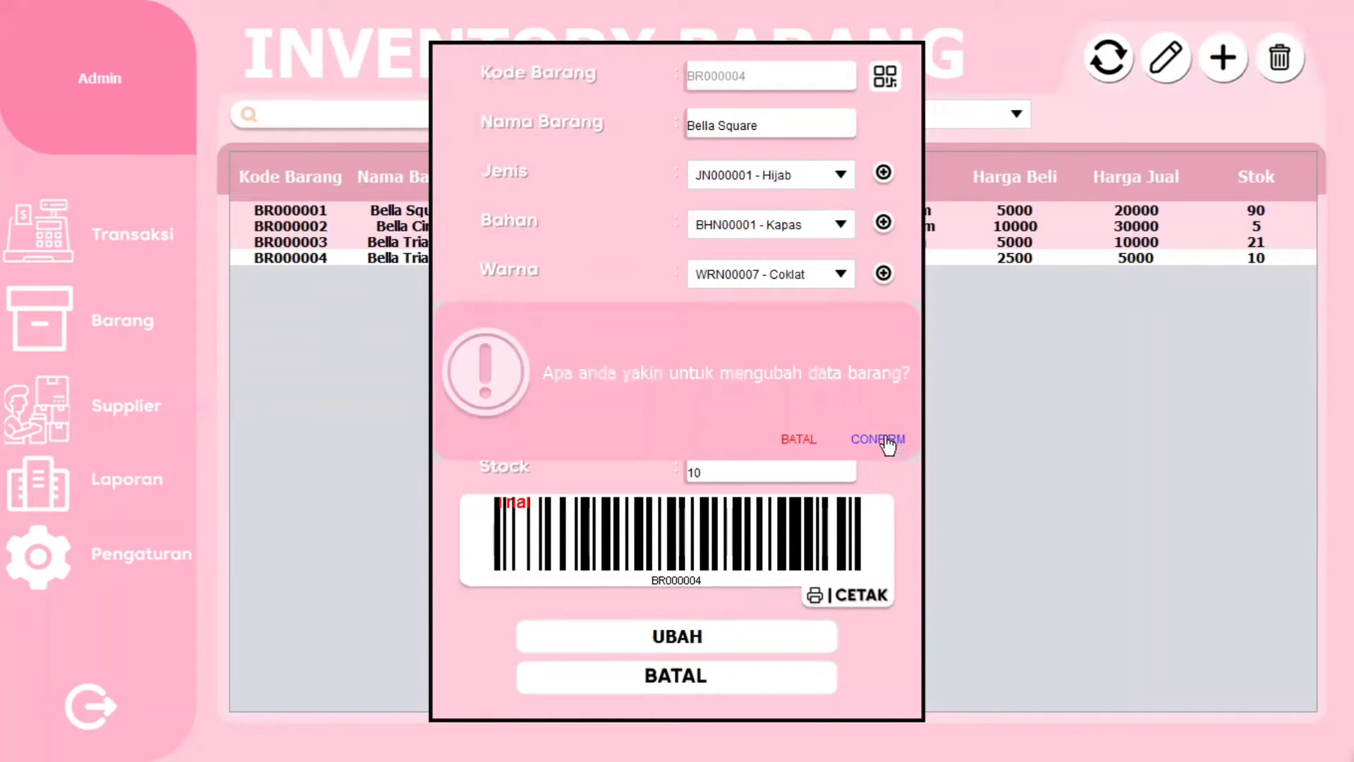
pyautogui.click(885, 441)
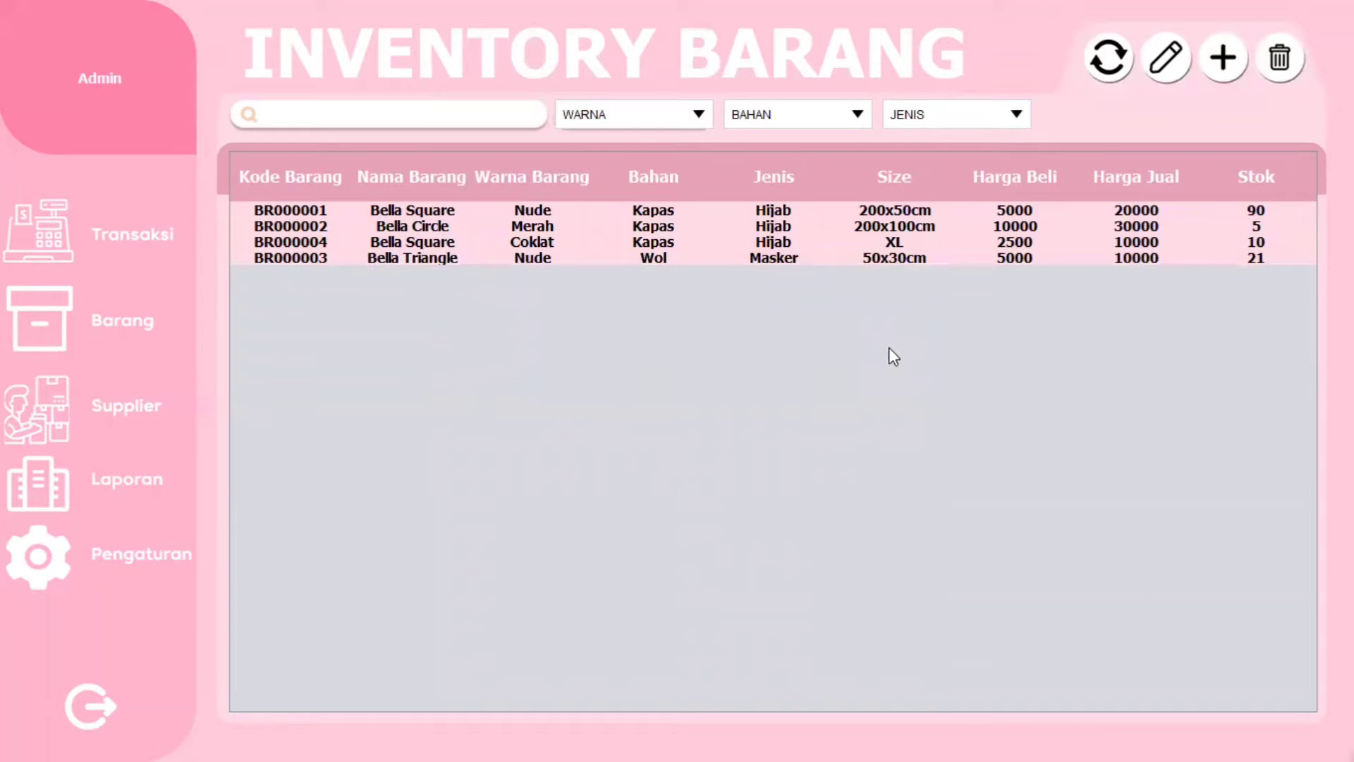
# - Delete item BR000004 from the inventory and confirm the deletion
pyautogui.click(797, 247)
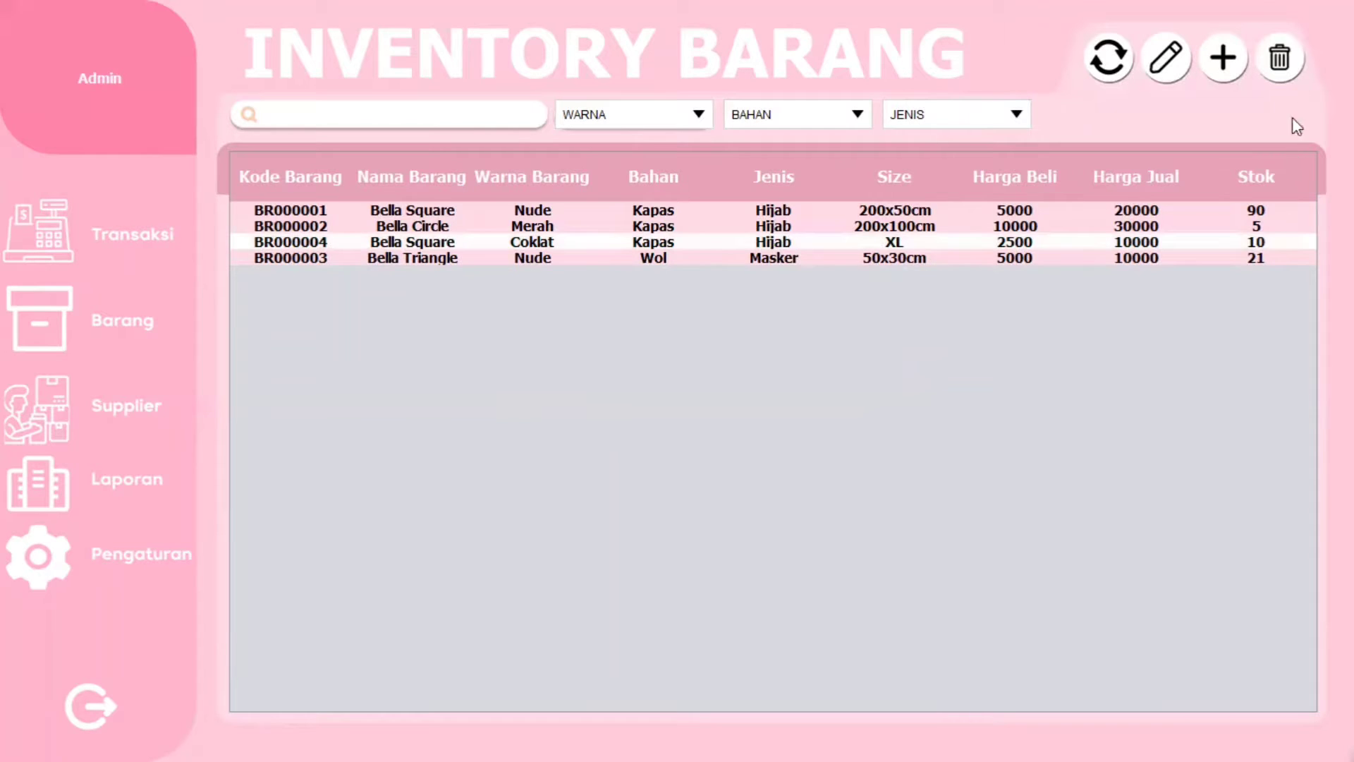
pyautogui.click(1280, 60)
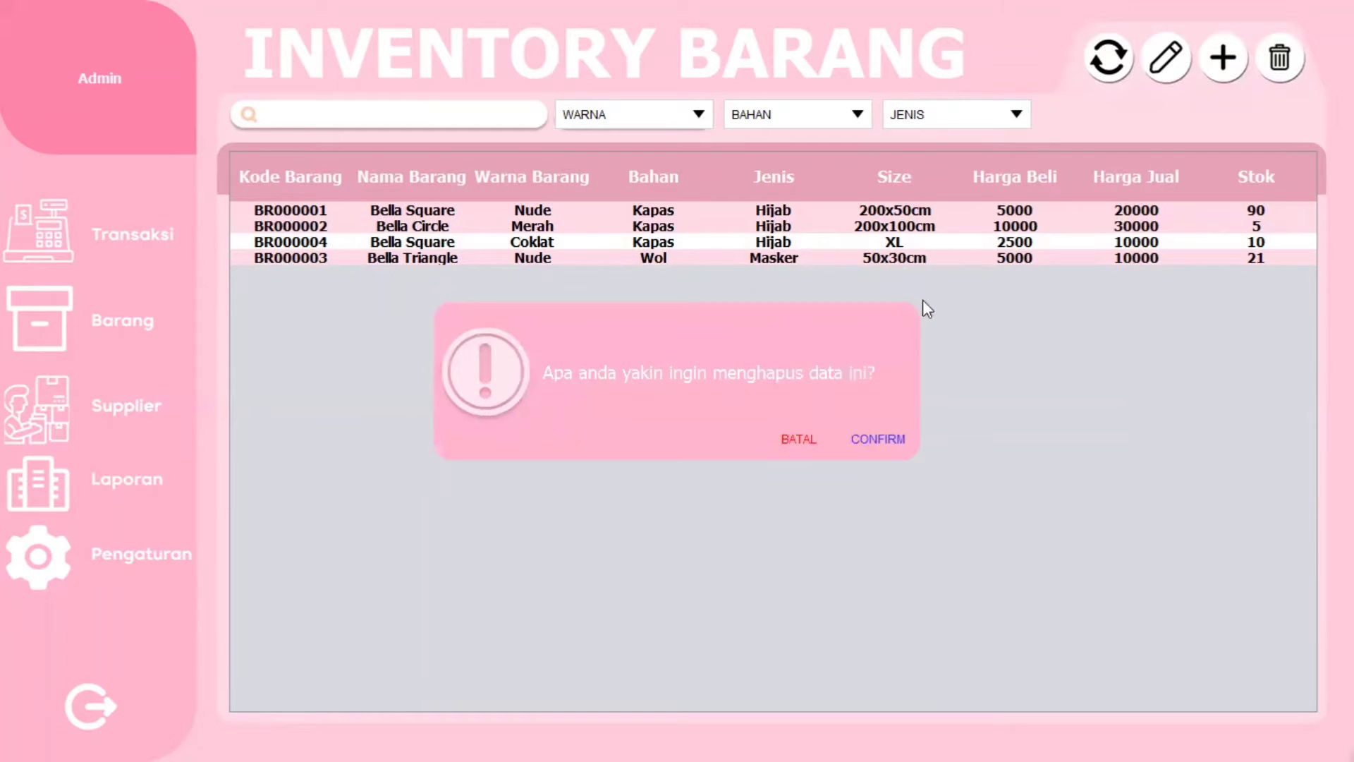
pyautogui.click(895, 439)
pyautogui.click(891, 446)
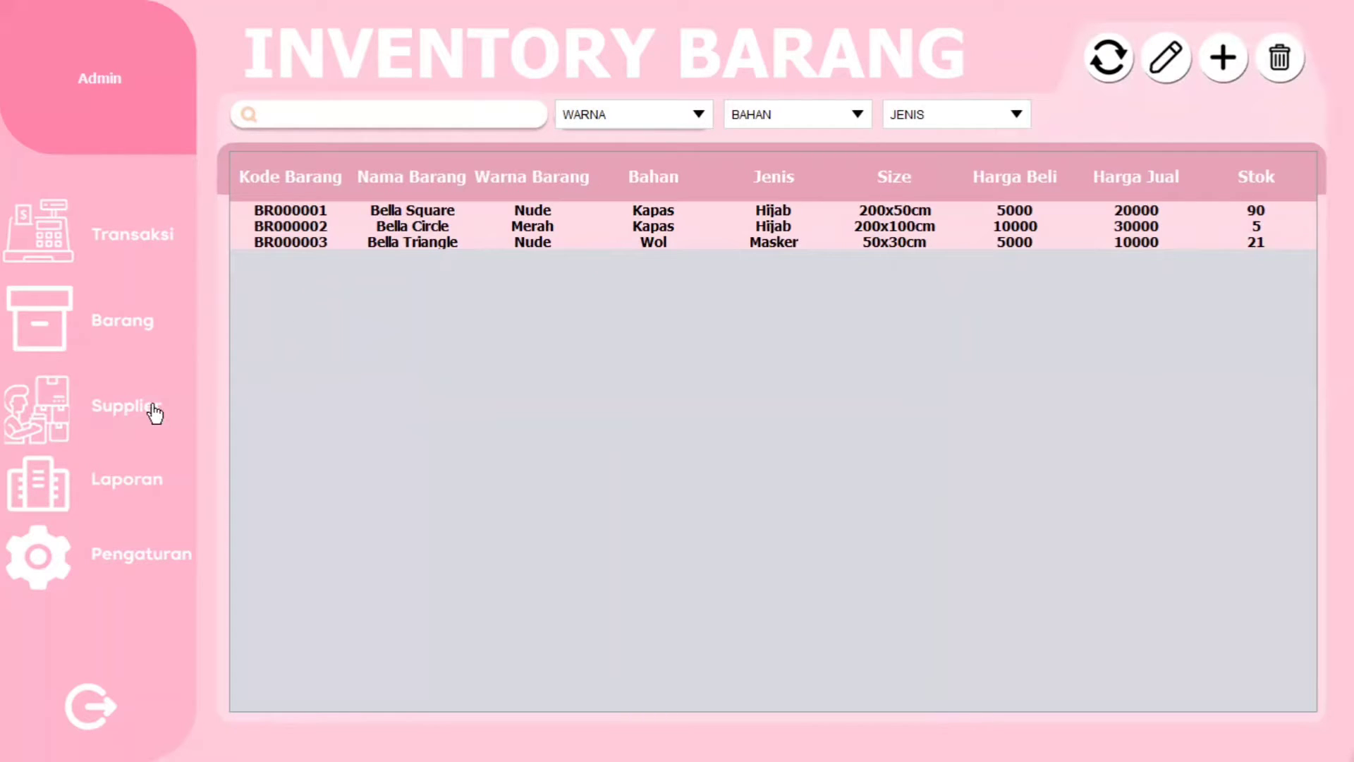
# - Go to the supplier list, try a name search, then open the add-supplier form (SPL00005)
pyautogui.click(95, 404)
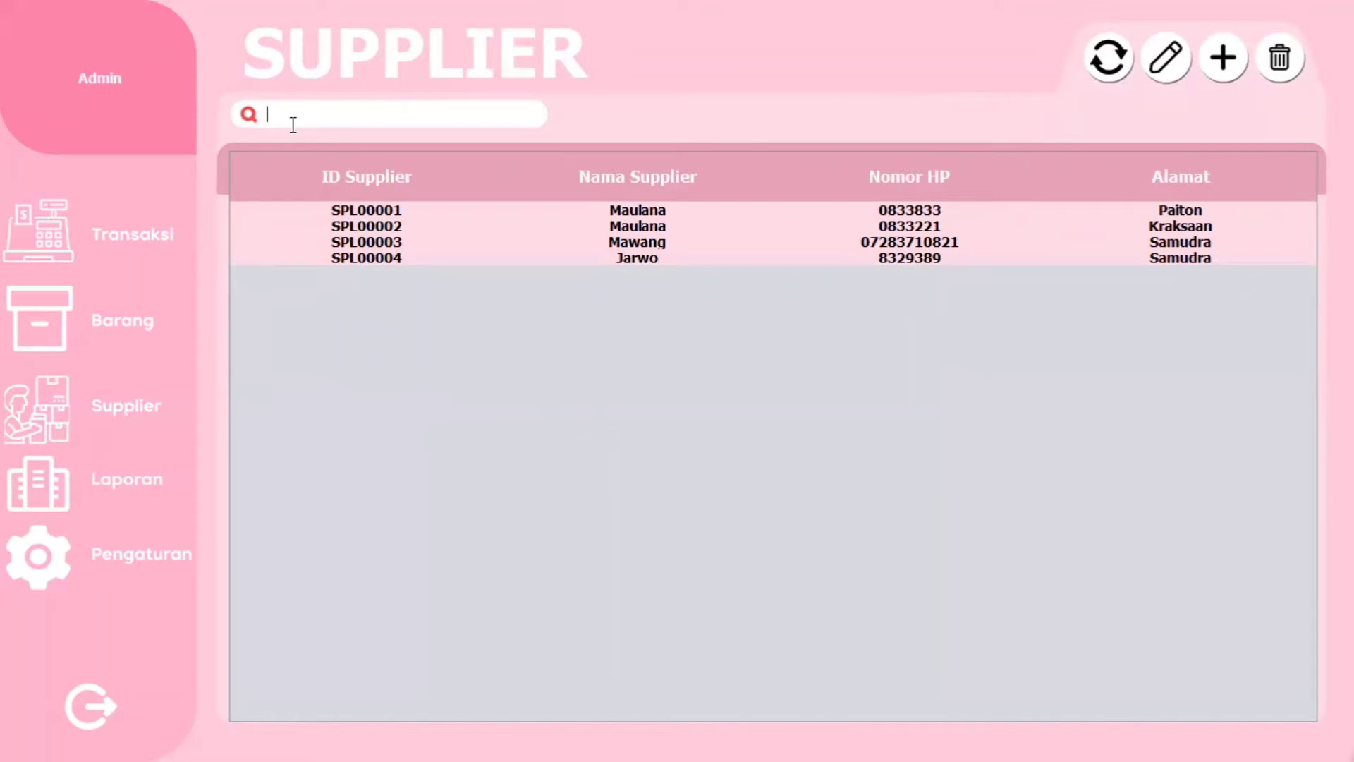
pyautogui.write('Mawang')
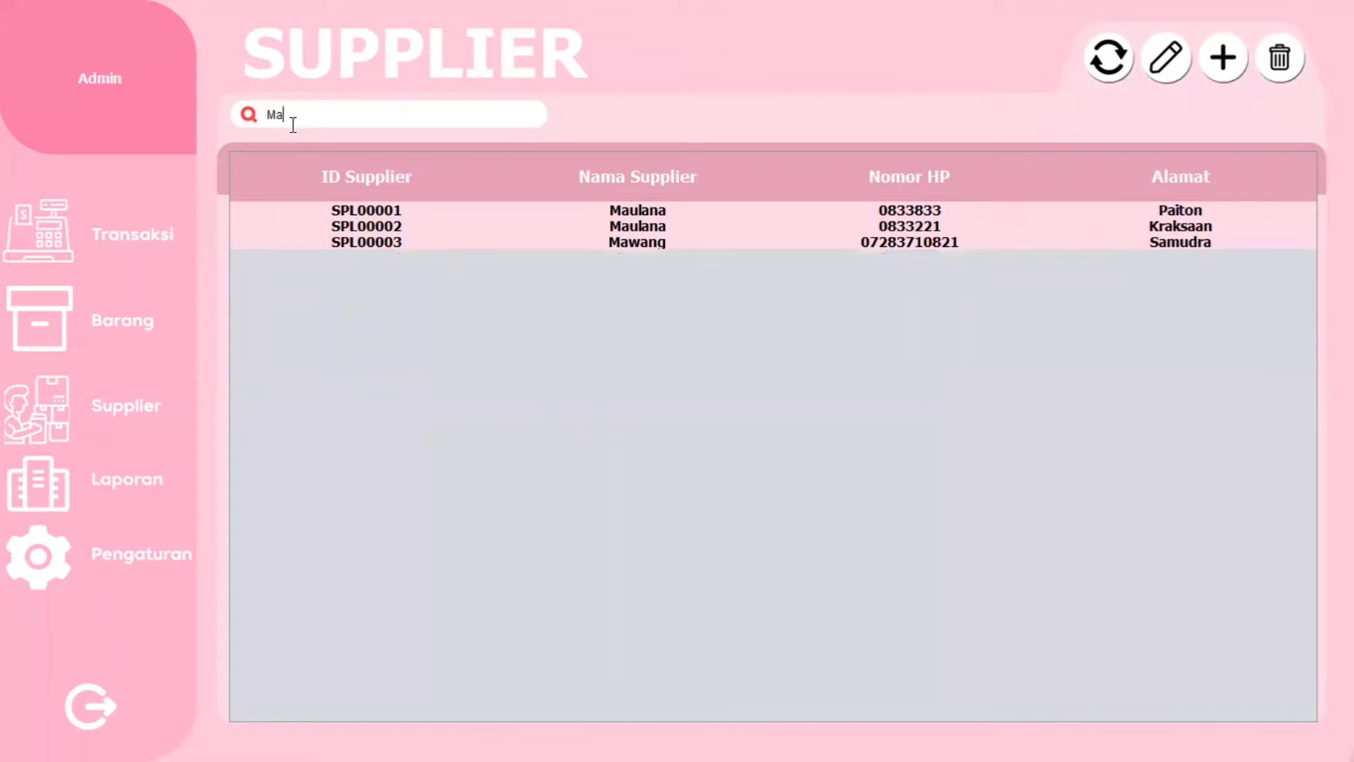
pyautogui.press('BackSpace')
pyautogui.press('BackSpace')
pyautogui.press('BackSpace')
pyautogui.press('BackSpace')
pyautogui.press('BackSpace')
pyautogui.press('BackSpace')
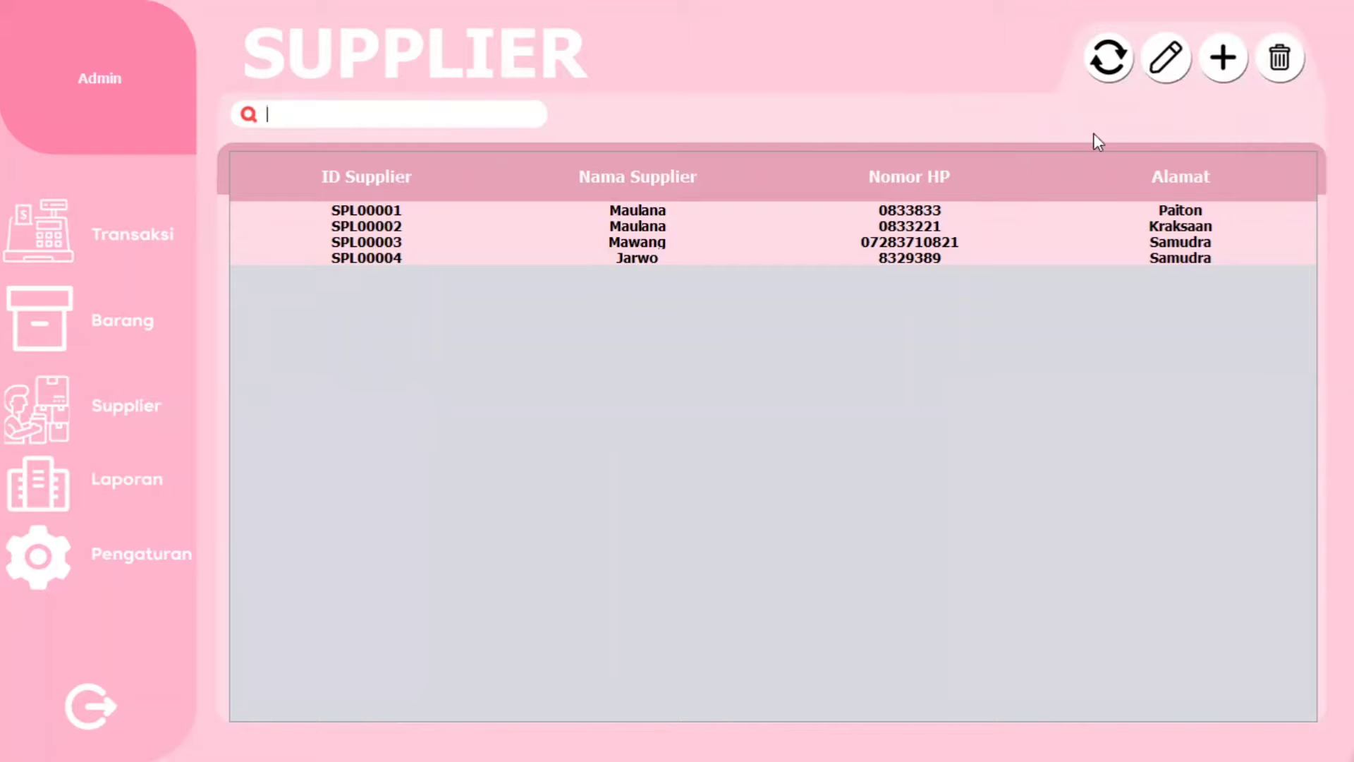
pyautogui.click(1224, 71)
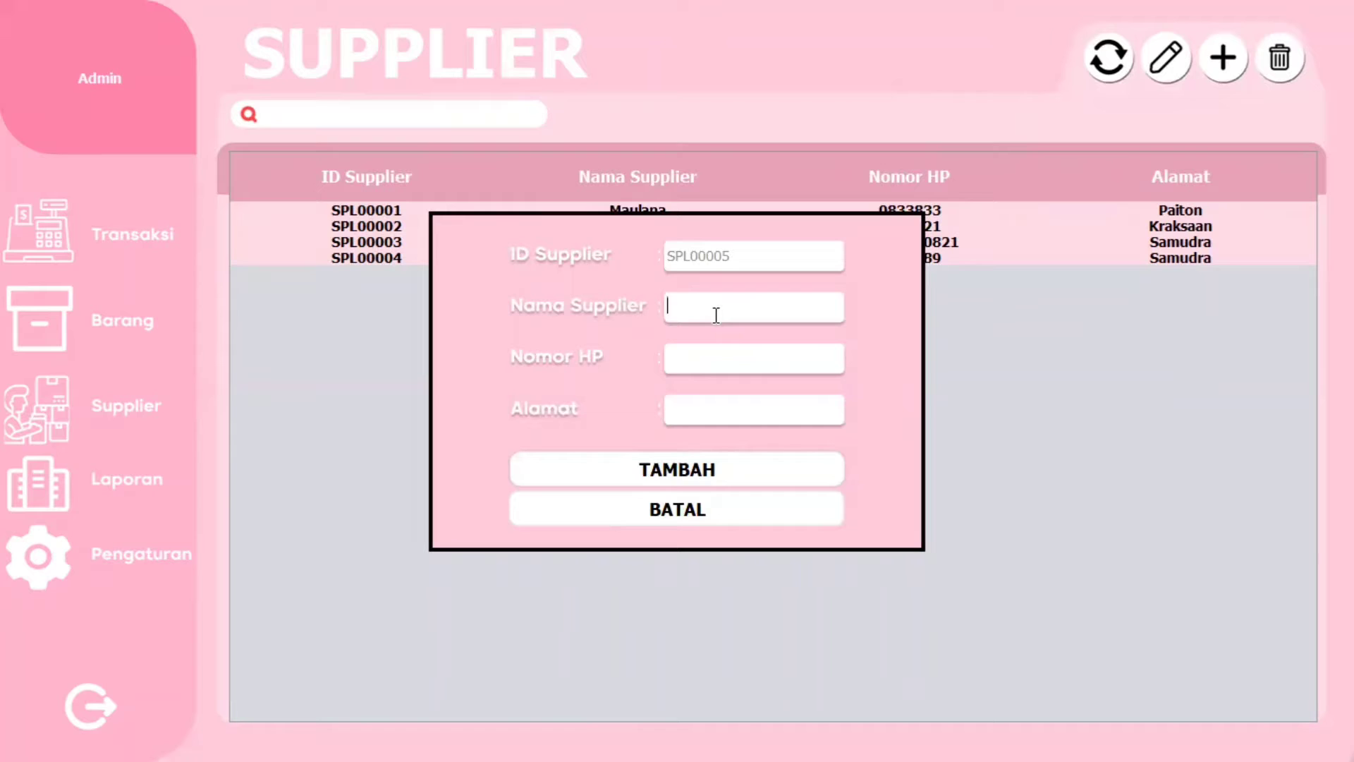
# - Enter the supplier's name, phone number and address, and save it as SPL00005
pyautogui.click(837, 350)
pyautogui.click(755, 416)
pyautogui.write('S')
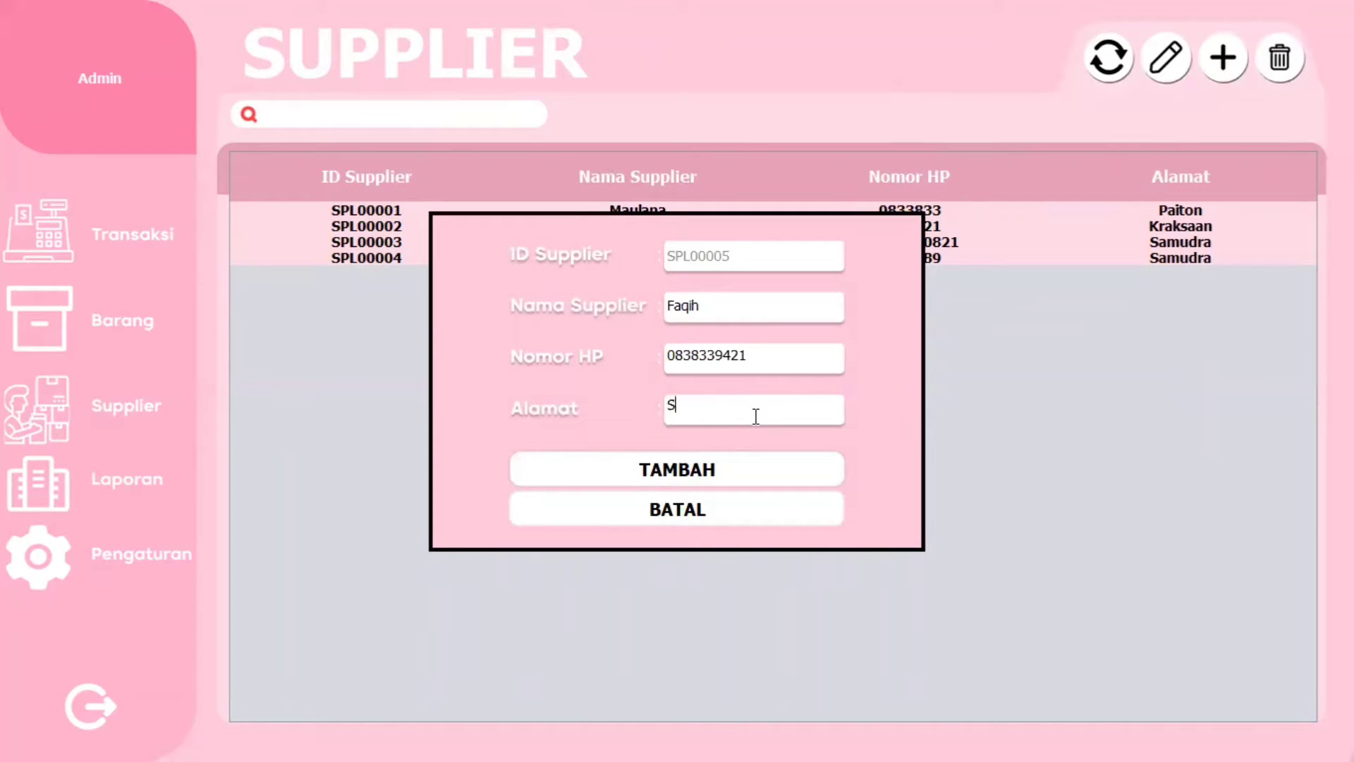
pyautogui.press('BackSpace')
pyautogui.write('Pondok Kelor')
pyautogui.click(685, 472)
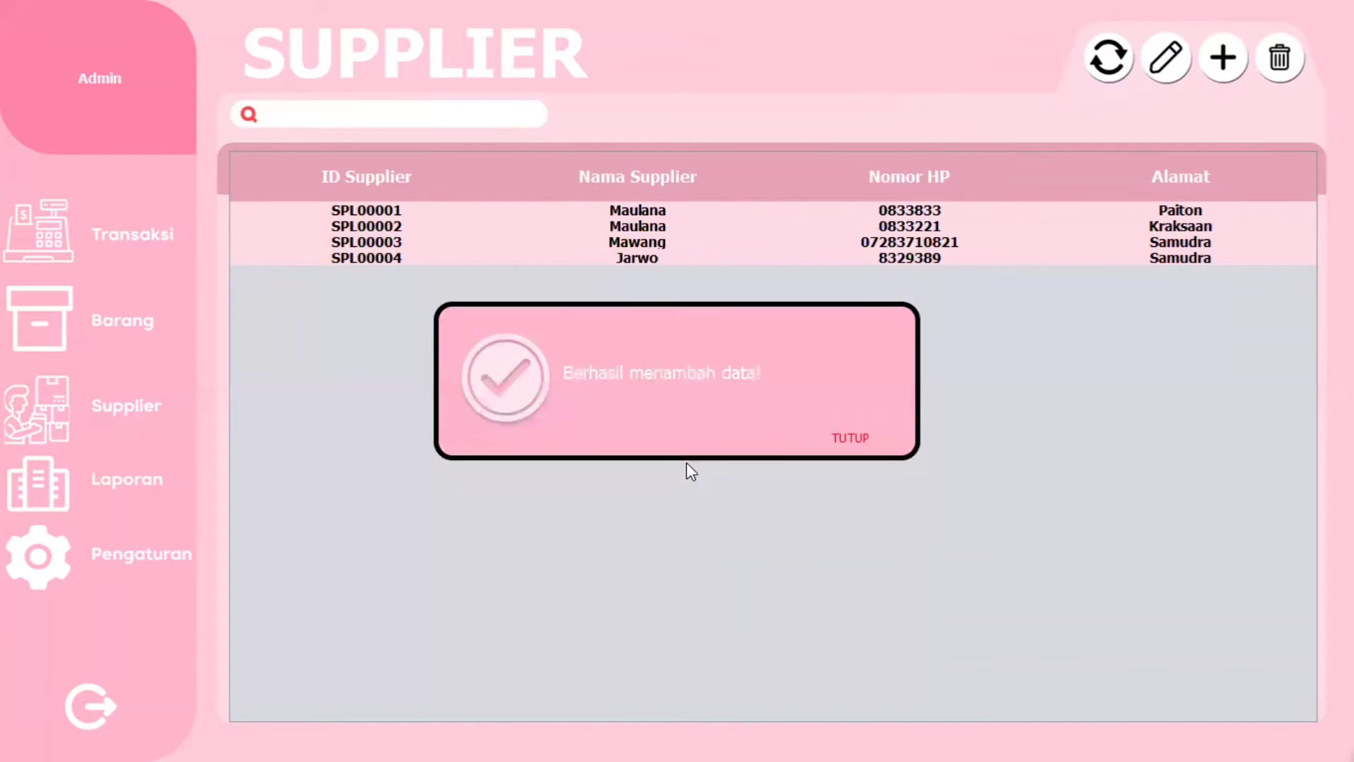
pyautogui.click(841, 441)
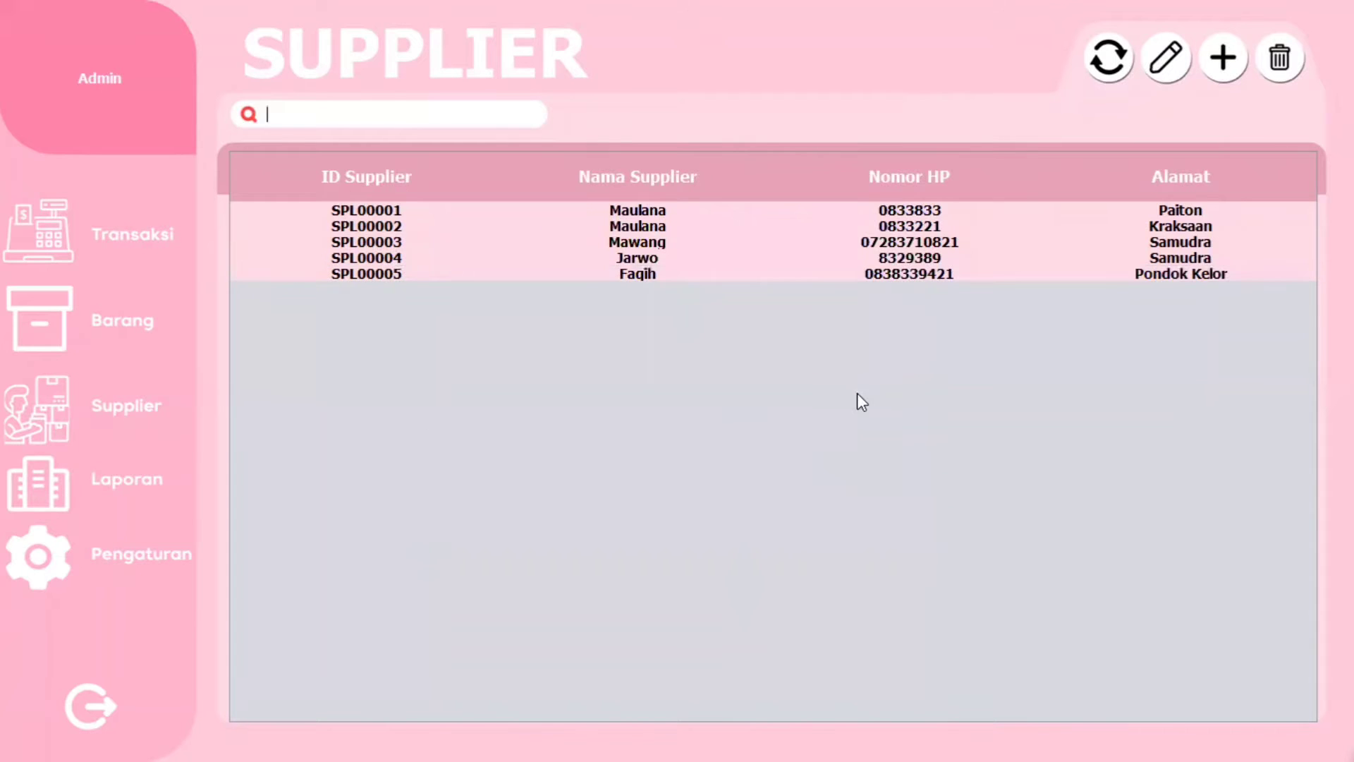
# - Edit supplier SPL00005: add a surname to its name and change the phone's last digit to 2
pyautogui.click(593, 277)
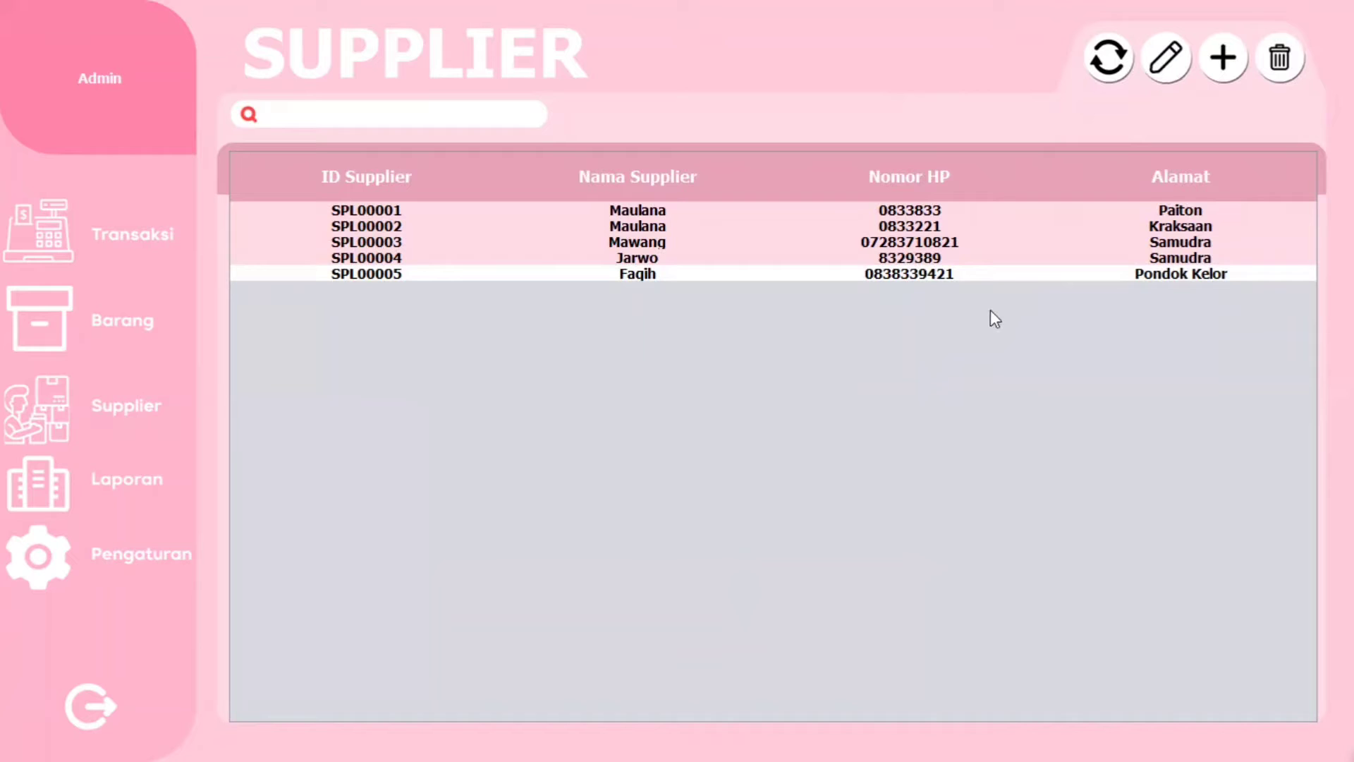
pyautogui.click(1164, 58)
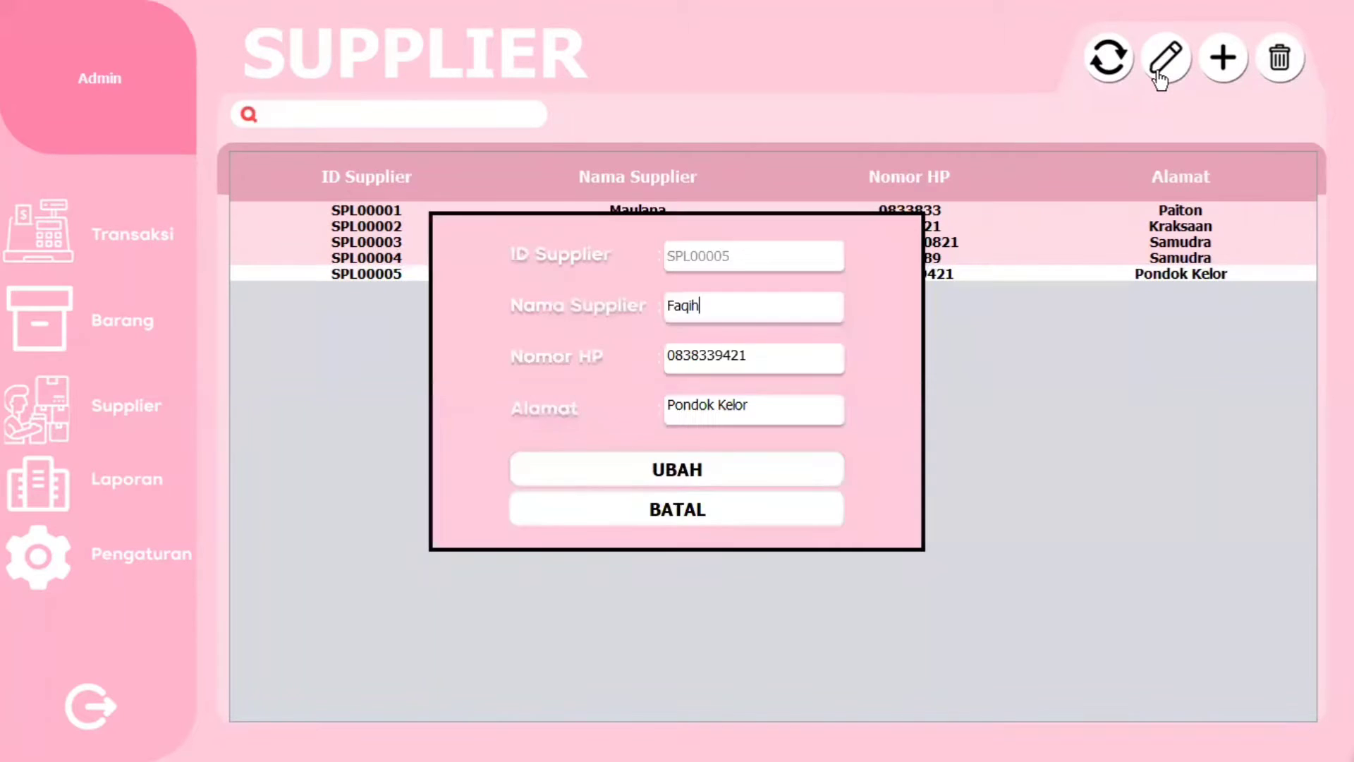
pyautogui.moveTo(709, 313); pyautogui.dragTo(678, 311)
pyautogui.click(726, 305)
pyautogui.click(750, 357)
pyautogui.press('BackSpace')
pyautogui.write('2')
pyautogui.click(713, 484)
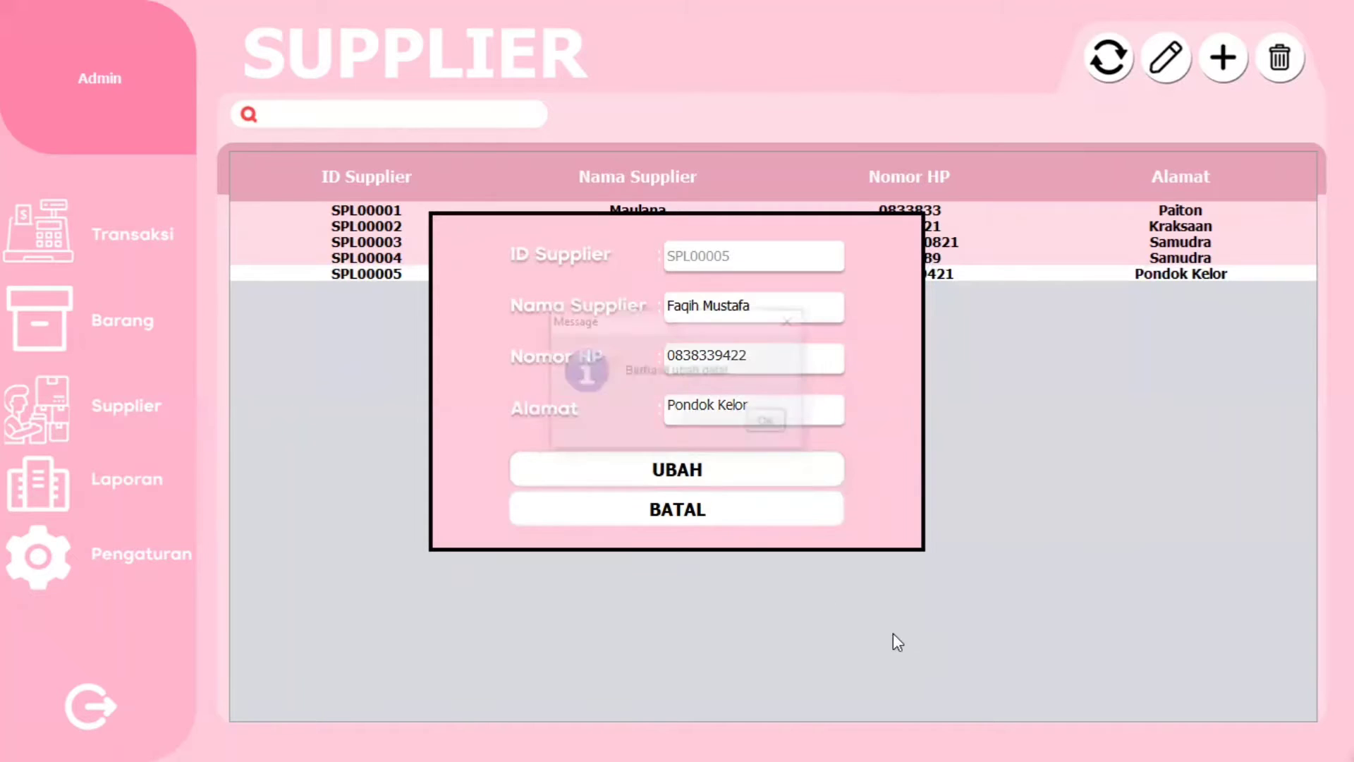
pyautogui.click(761, 422)
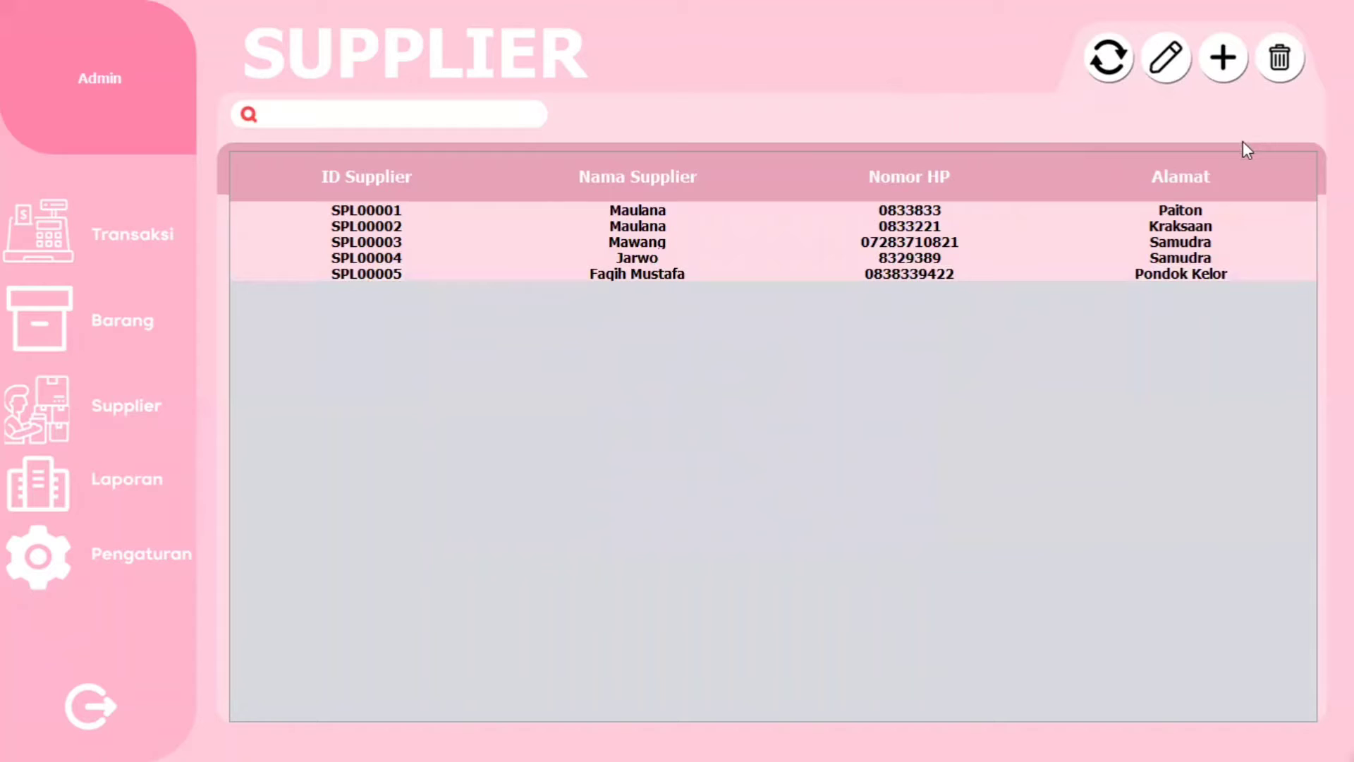
# - Delete supplier SPL00005 with confirmation, then go to the Transaksi sales page
pyautogui.click(937, 273)
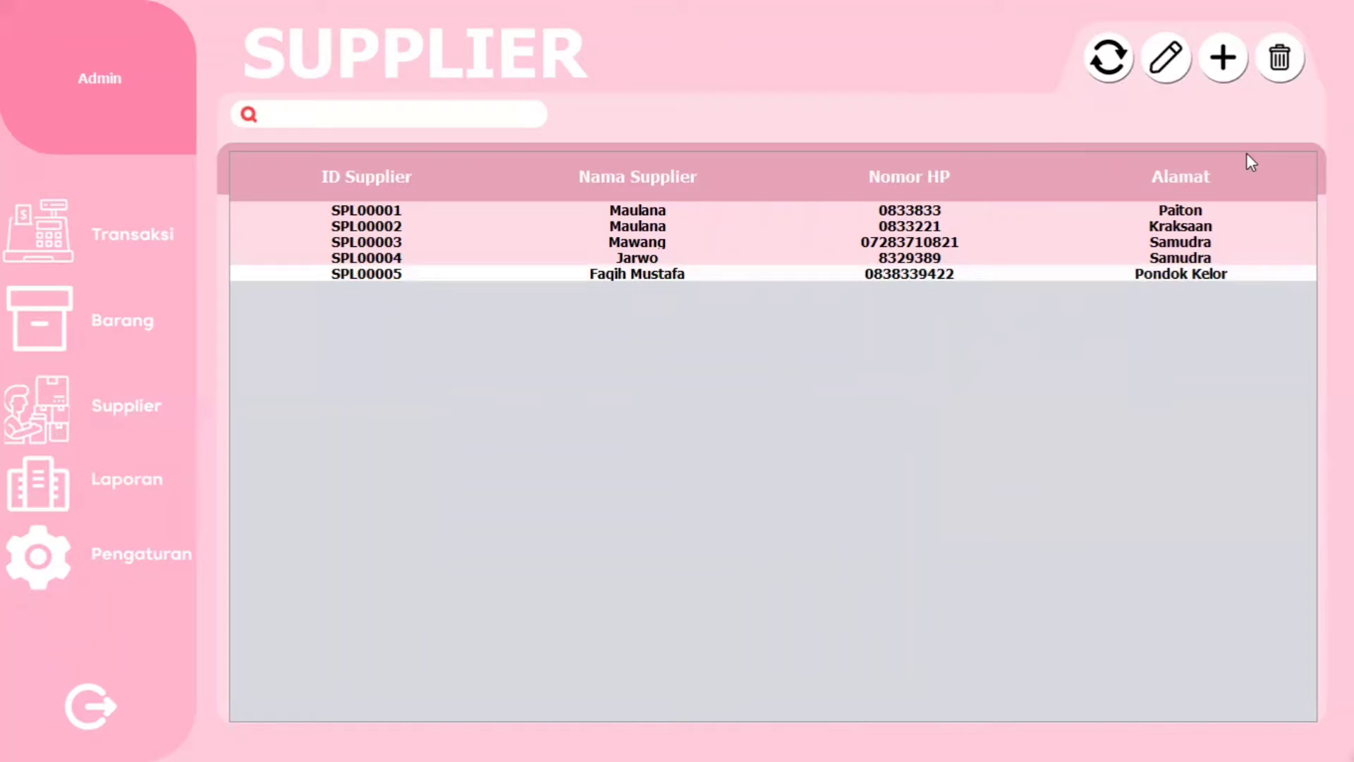
pyautogui.click(1279, 62)
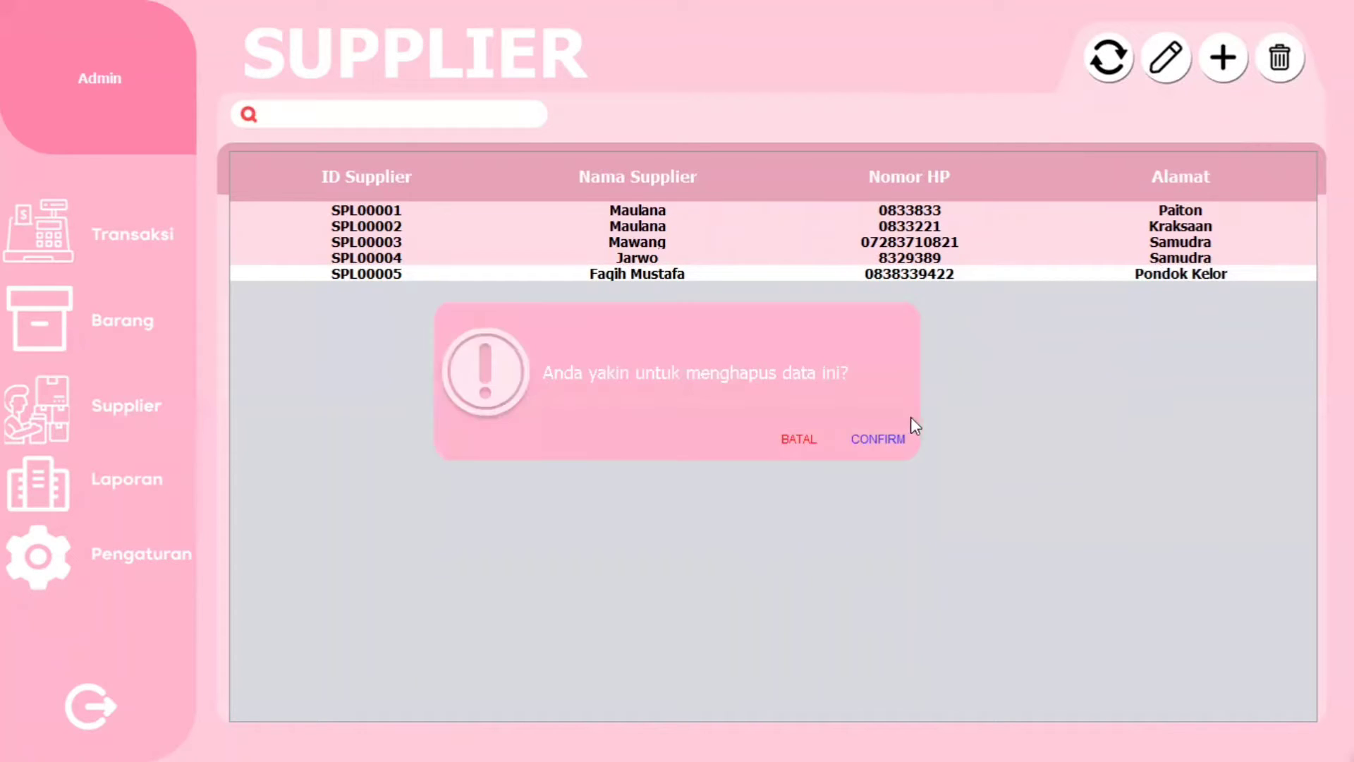
pyautogui.click(879, 441)
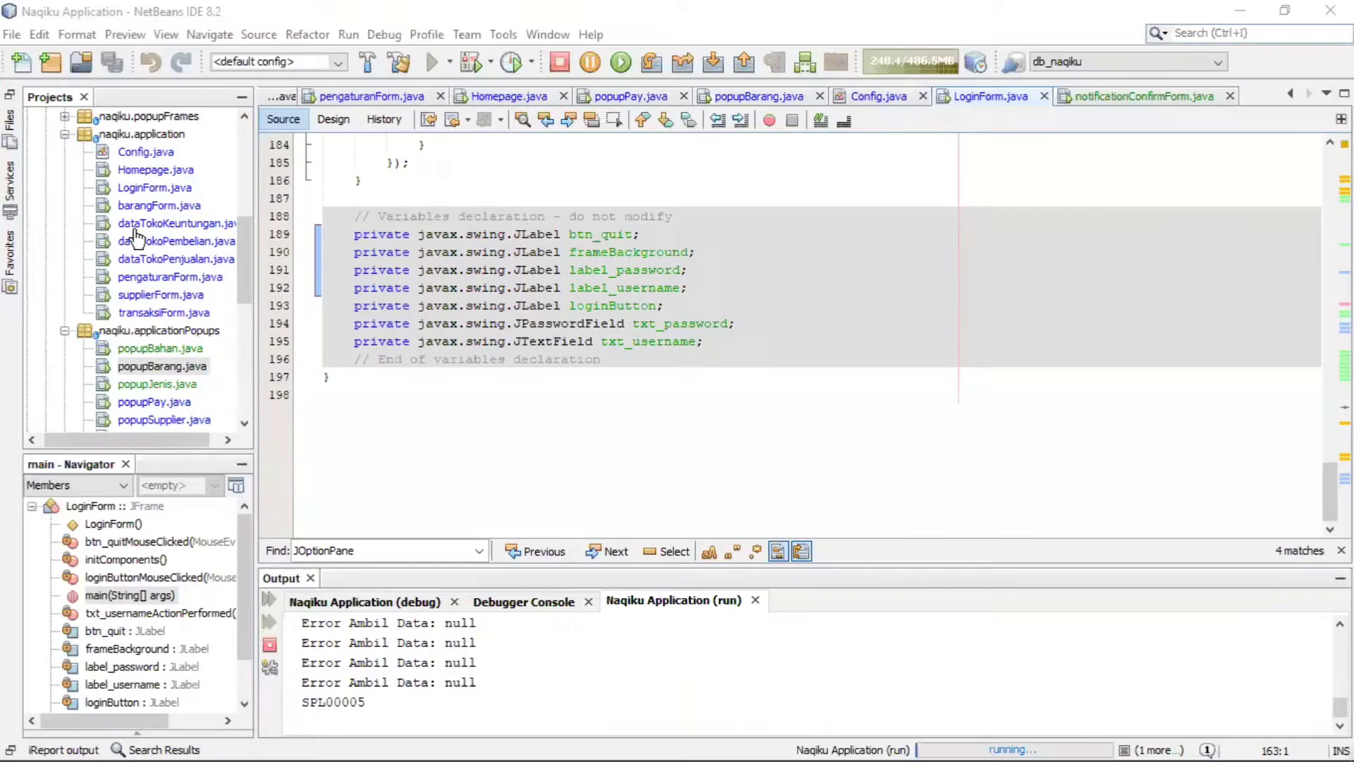
pyautogui.click(137, 237)
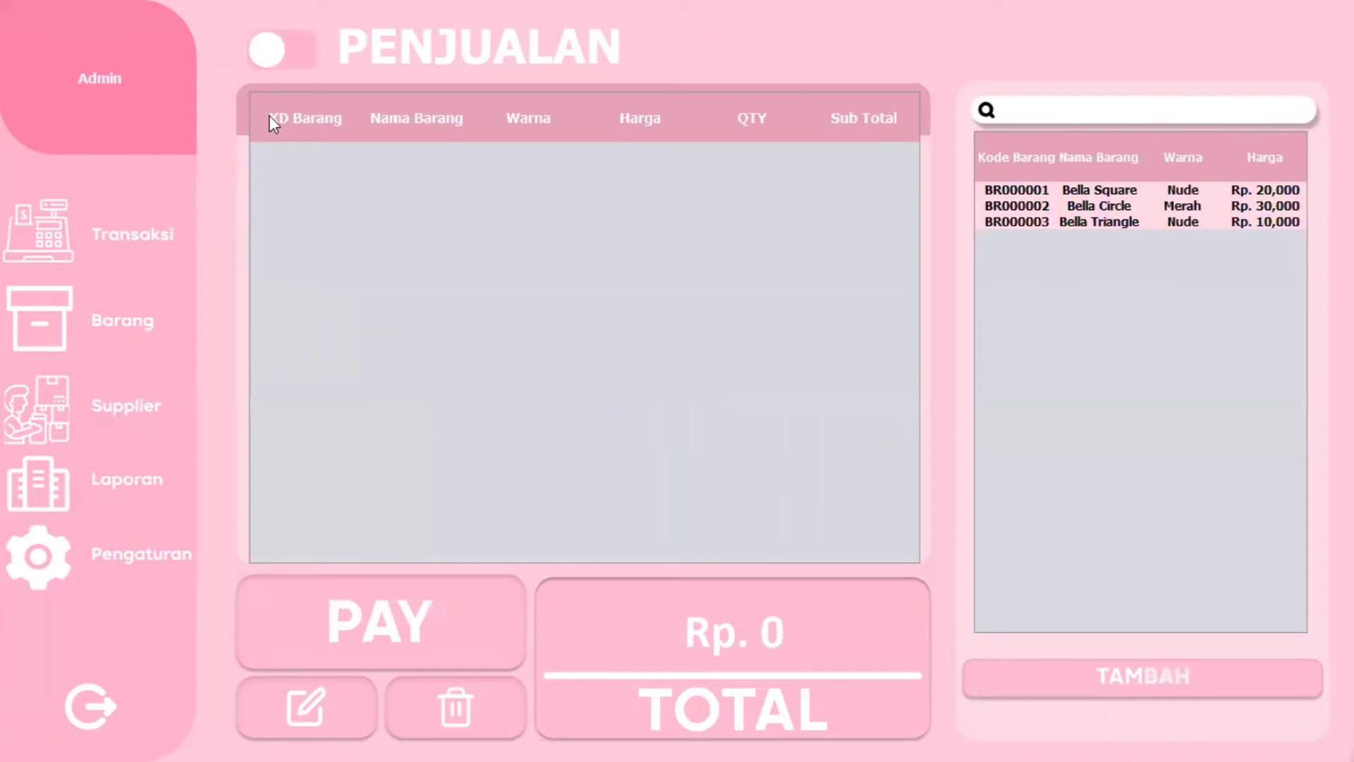
# - Toggle the page between Pembelian and Penjualan modes, then select Bella Circle in the product list
pyautogui.click(262, 62)
pyautogui.click(264, 69)
pyautogui.click(299, 57)
pyautogui.click(1068, 110)
pyautogui.click(1098, 211)
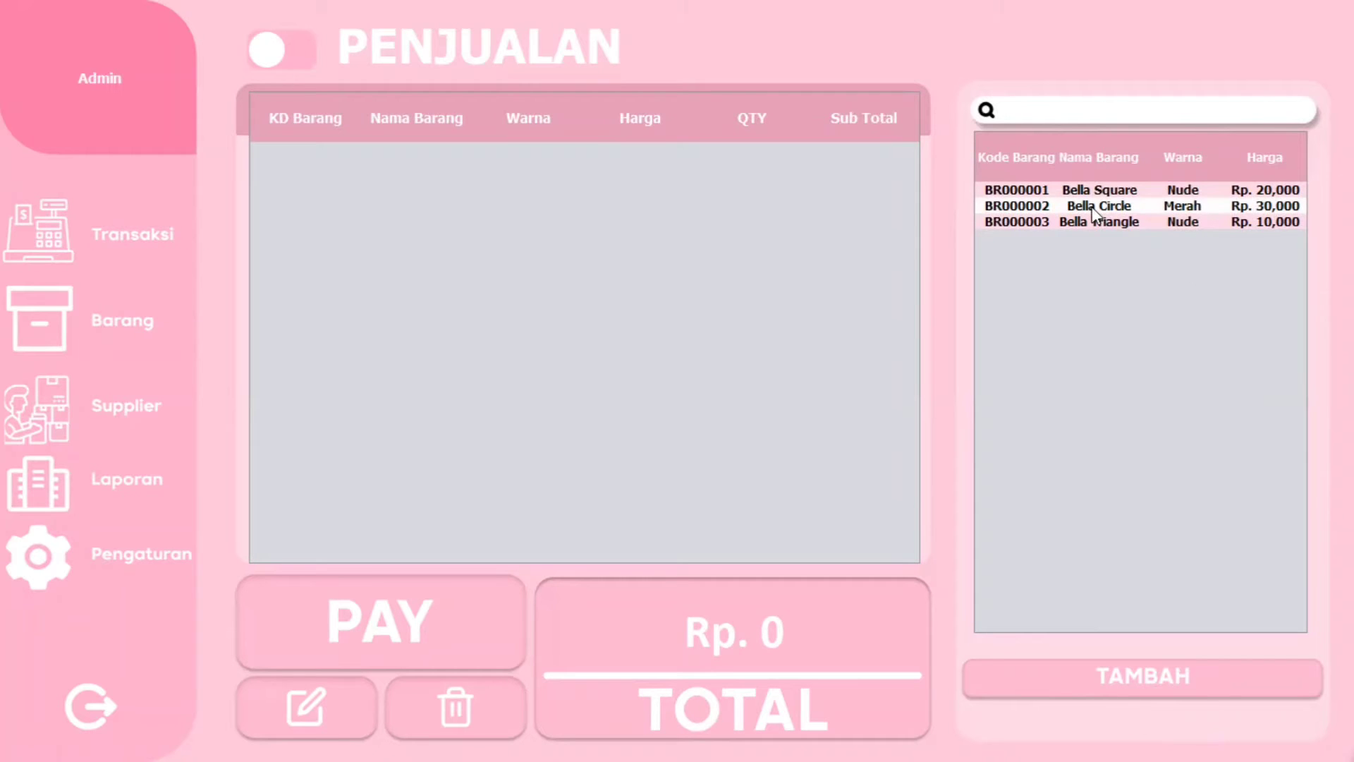
# - Add 4 Bella Circle at 30000 to the cart after a quantity of 10 fails for insufficient stock
pyautogui.click(1156, 680)
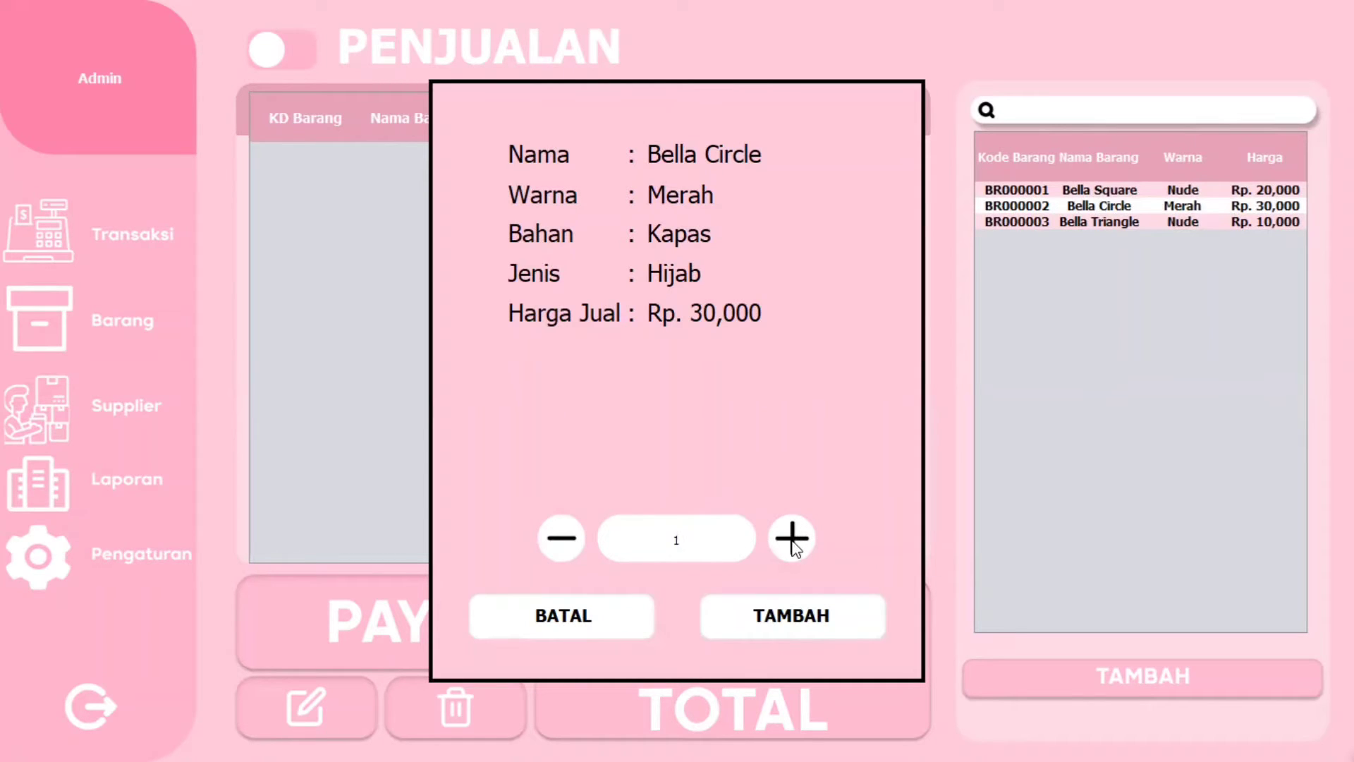
pyautogui.click(806, 544)
pyautogui.click(808, 544)
pyautogui.doubleClick(640, 526)
pyautogui.write('10')
pyautogui.click(802, 618)
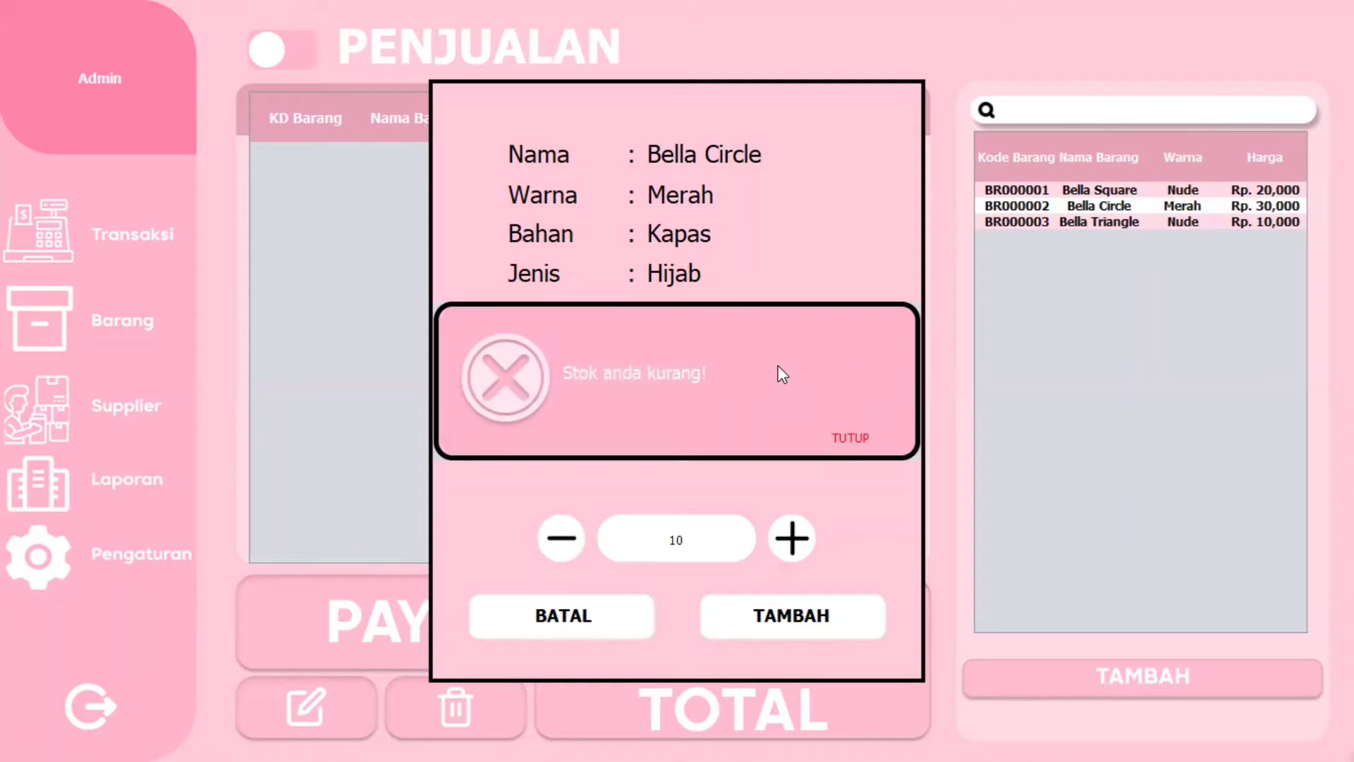
pyautogui.click(855, 442)
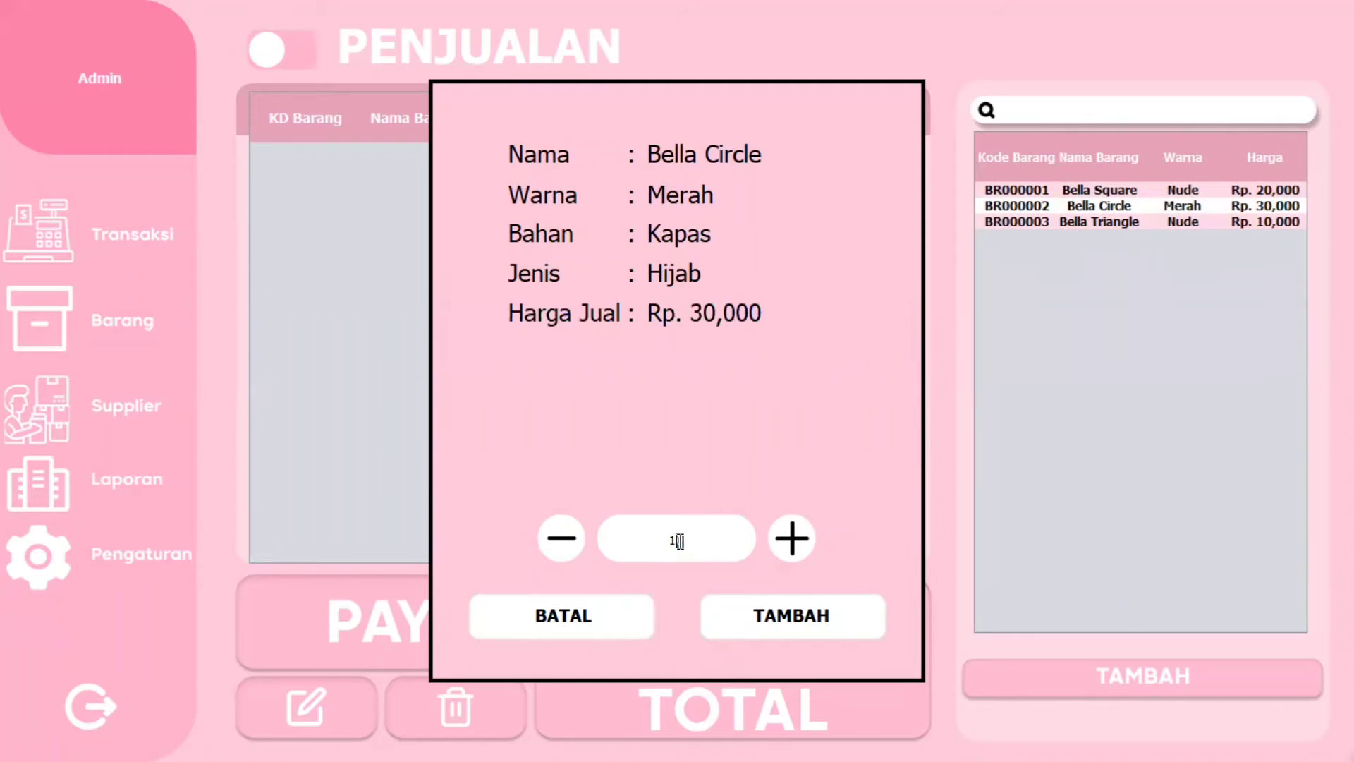
pyautogui.write('4')
pyautogui.click(810, 620)
pyautogui.click(855, 442)
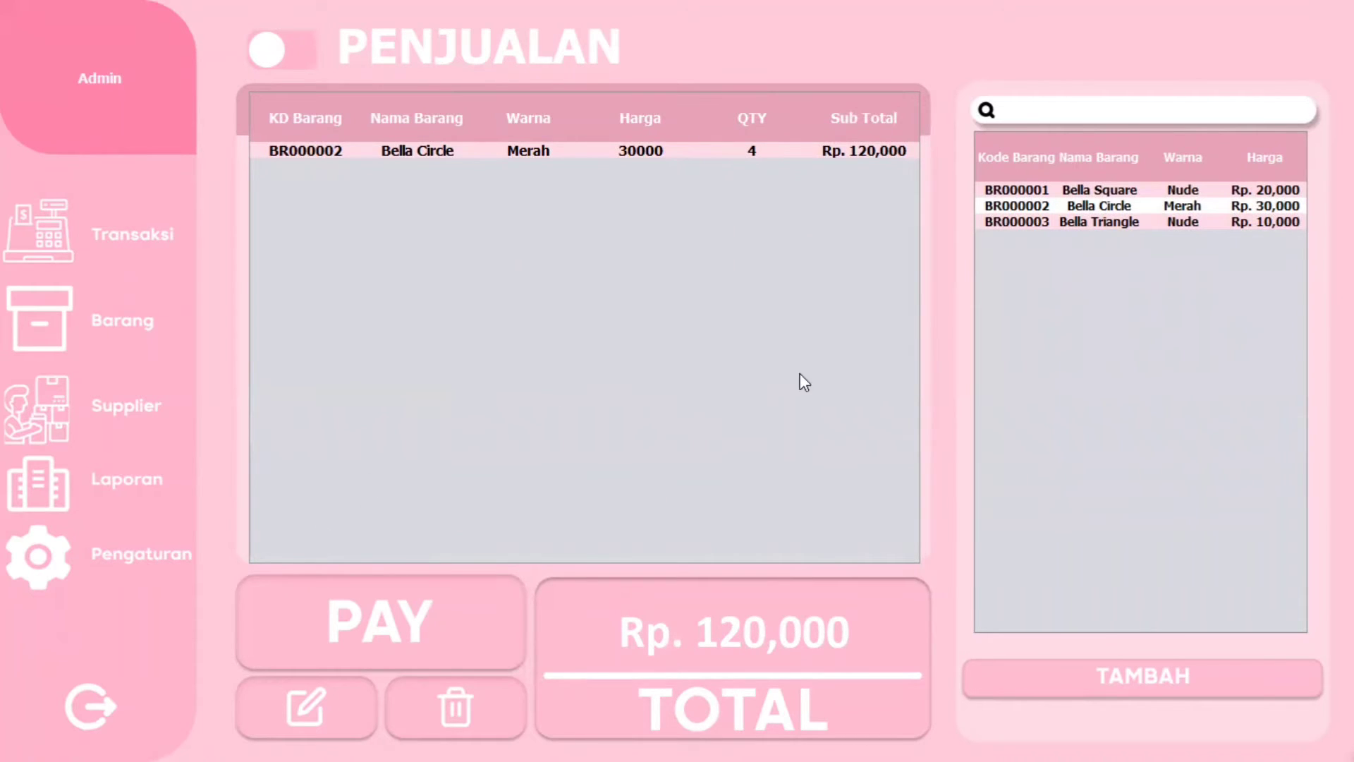
pyautogui.click(643, 156)
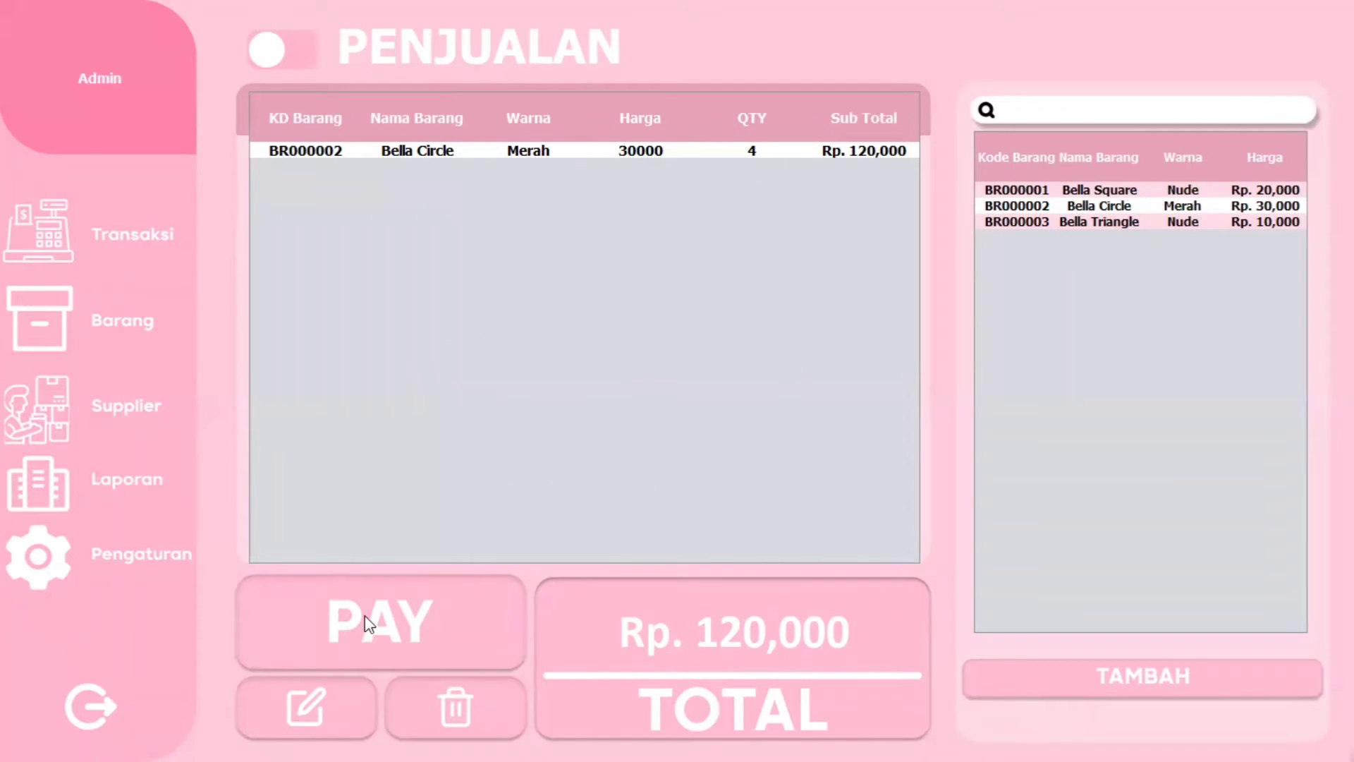
pyautogui.click(313, 718)
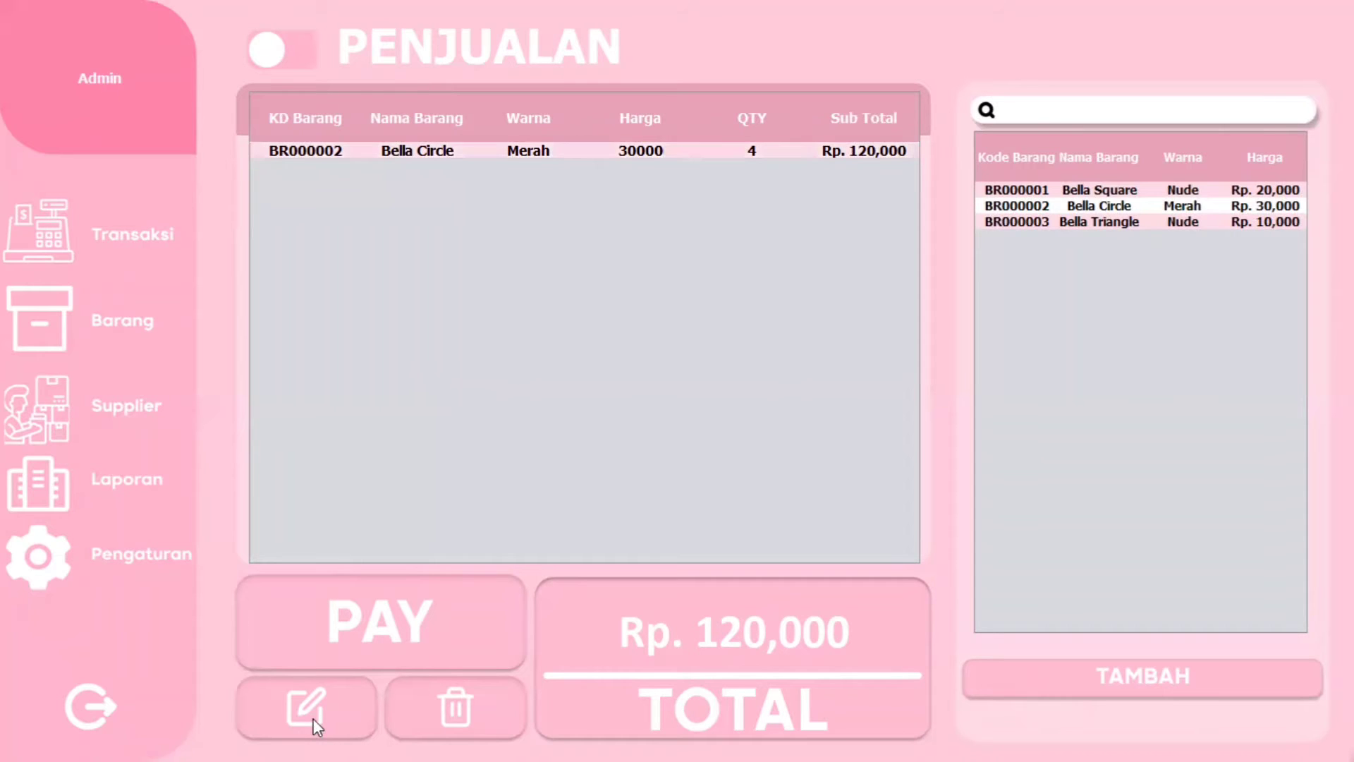
pyautogui.click(309, 682)
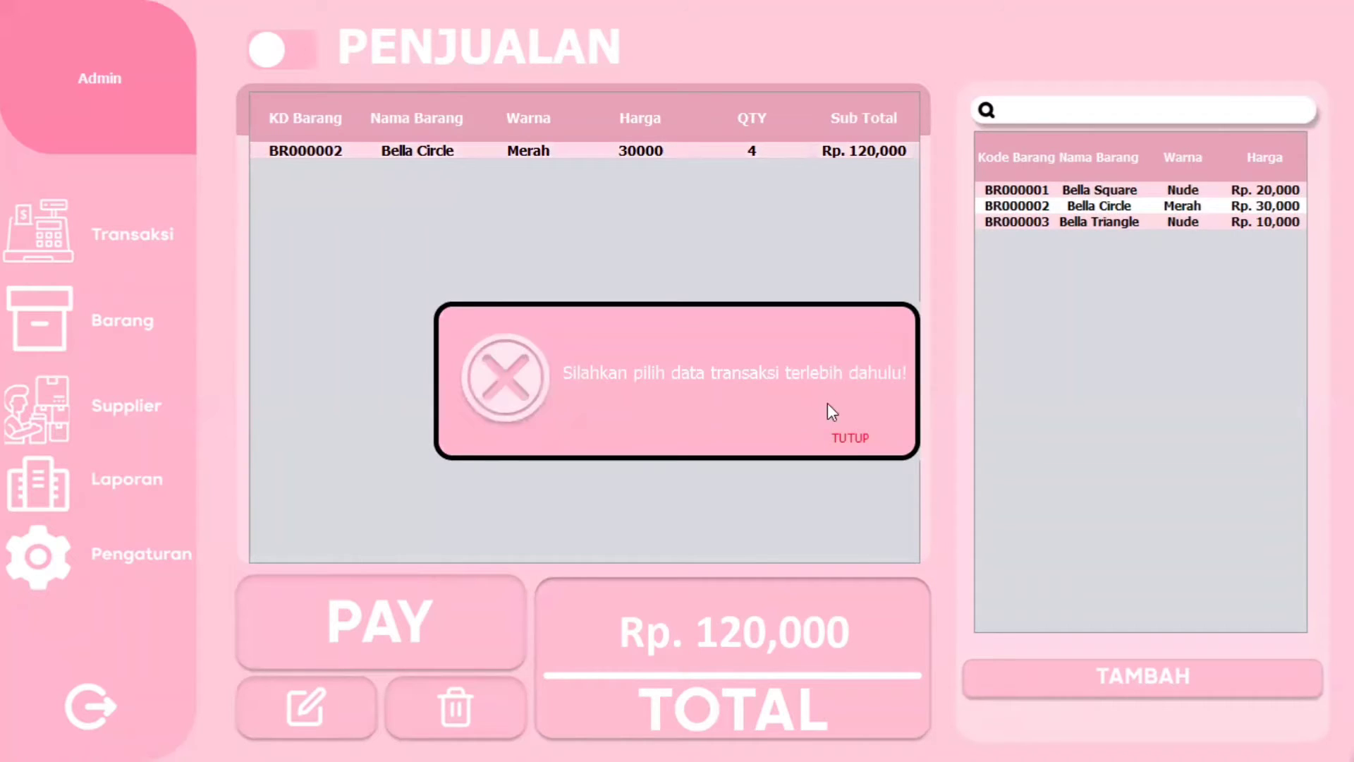
pyautogui.click(865, 447)
pyautogui.click(688, 147)
pyautogui.click(317, 719)
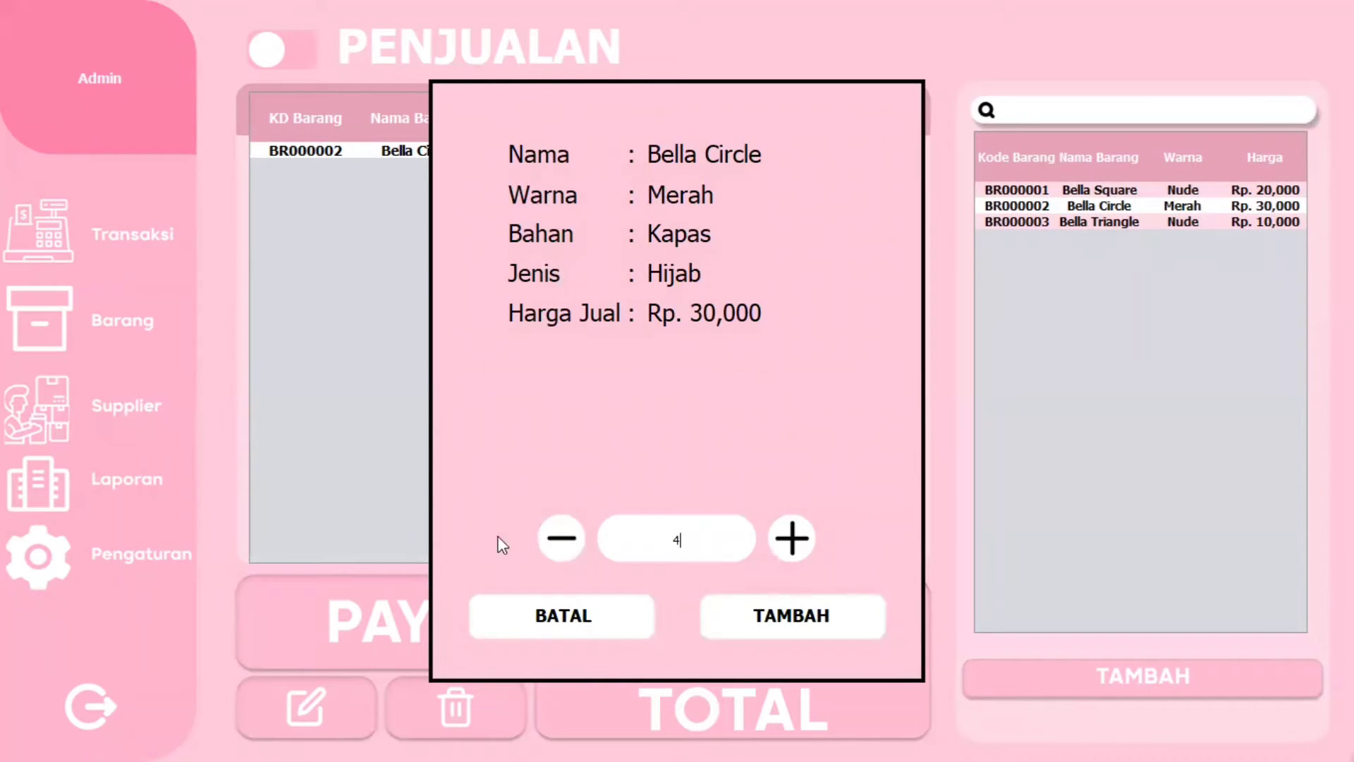
pyautogui.click(738, 538)
pyautogui.click(561, 538)
pyautogui.click(561, 538)
pyautogui.click(808, 619)
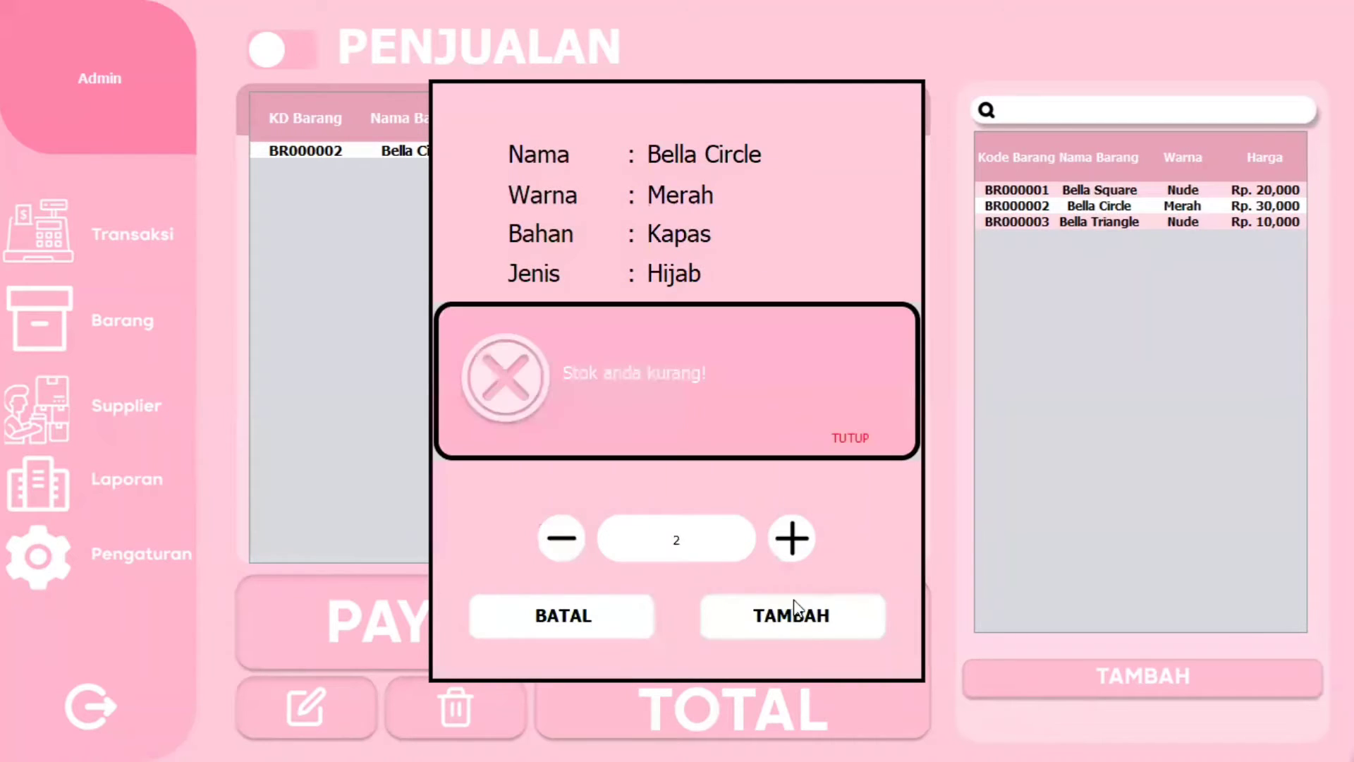
pyautogui.click(857, 440)
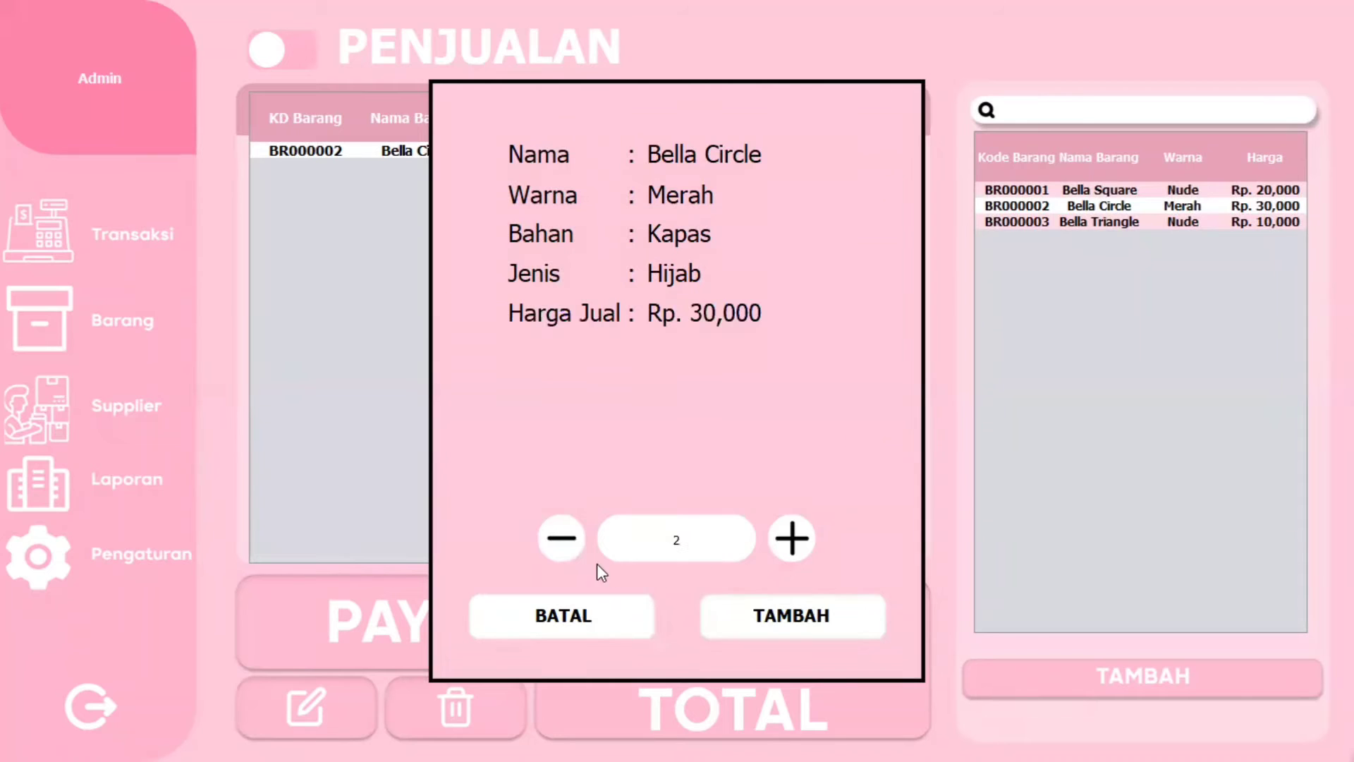
pyautogui.click(591, 628)
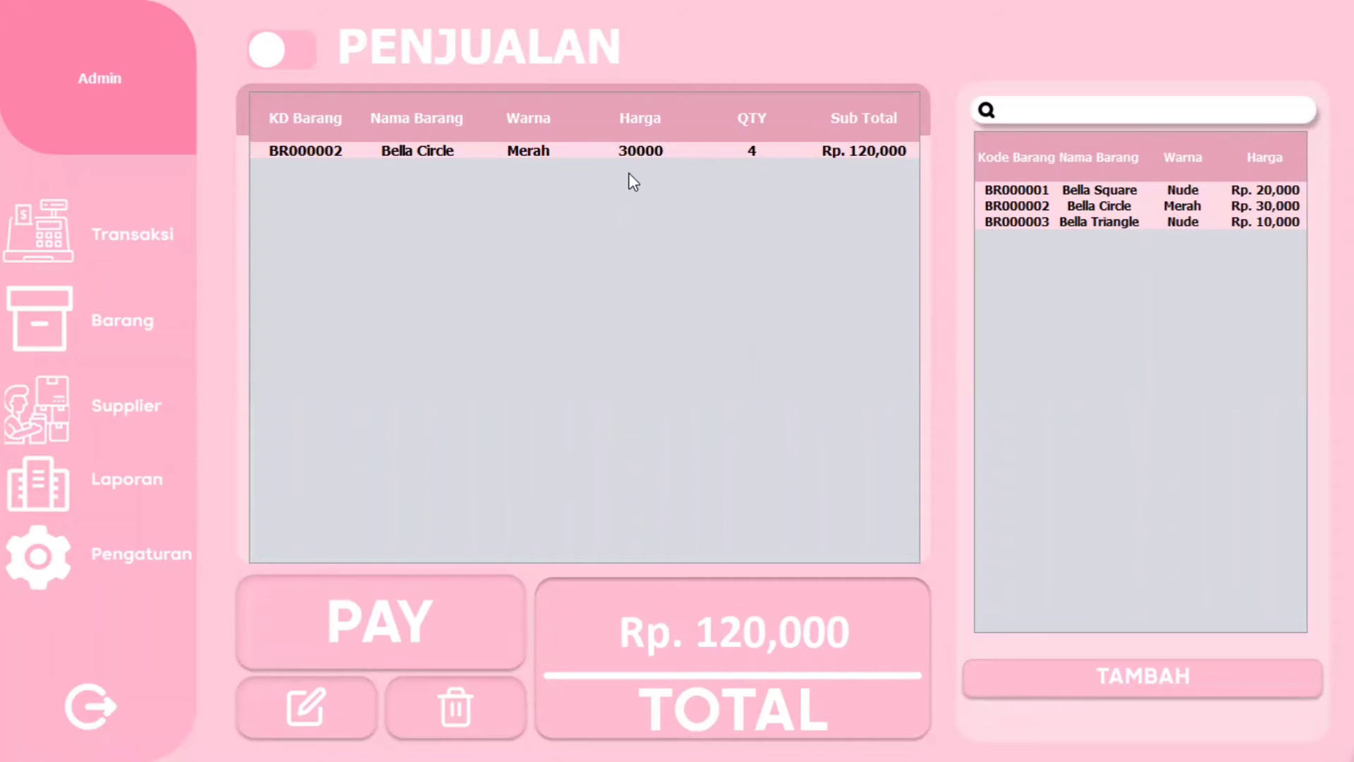
# - Change the Bella Circle cart line to quantity 1, bringing the total to Rp. 30,000
pyautogui.click(415, 154)
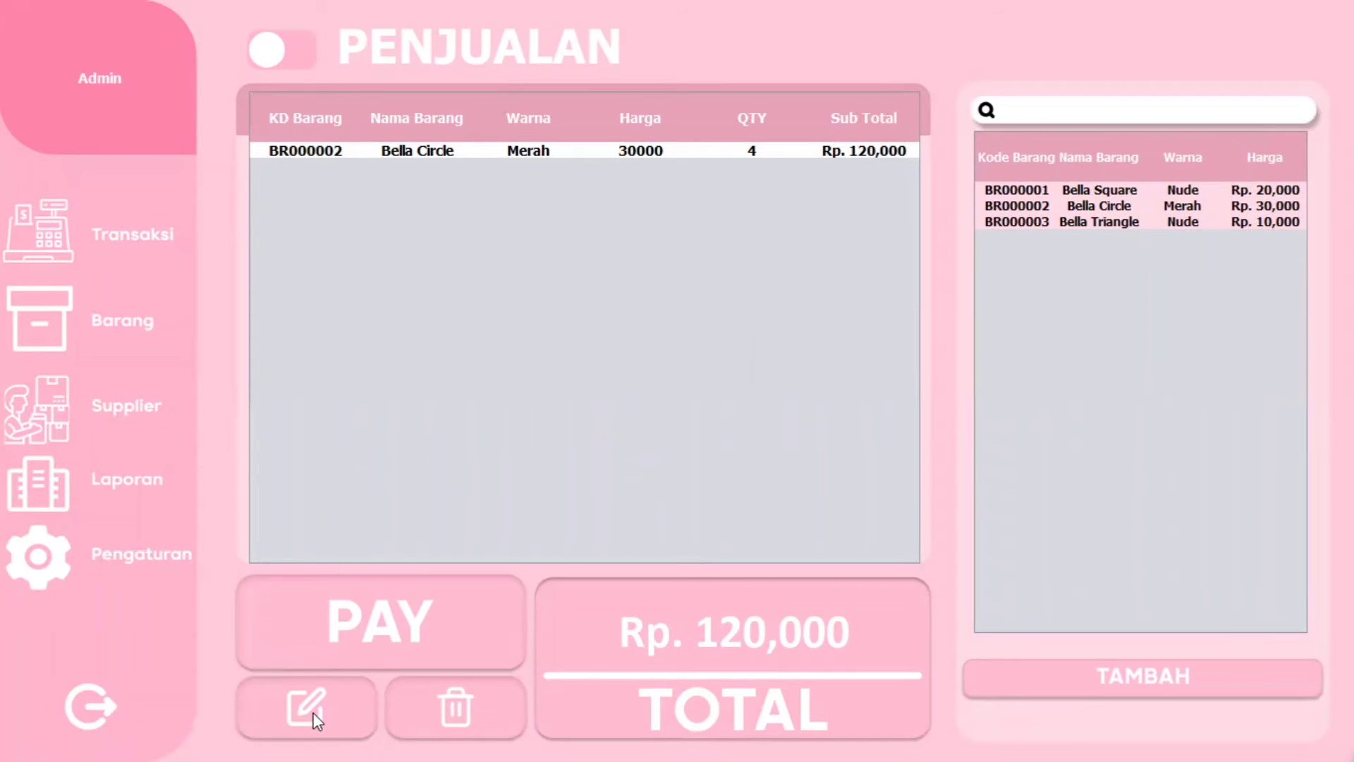
pyautogui.click(305, 710)
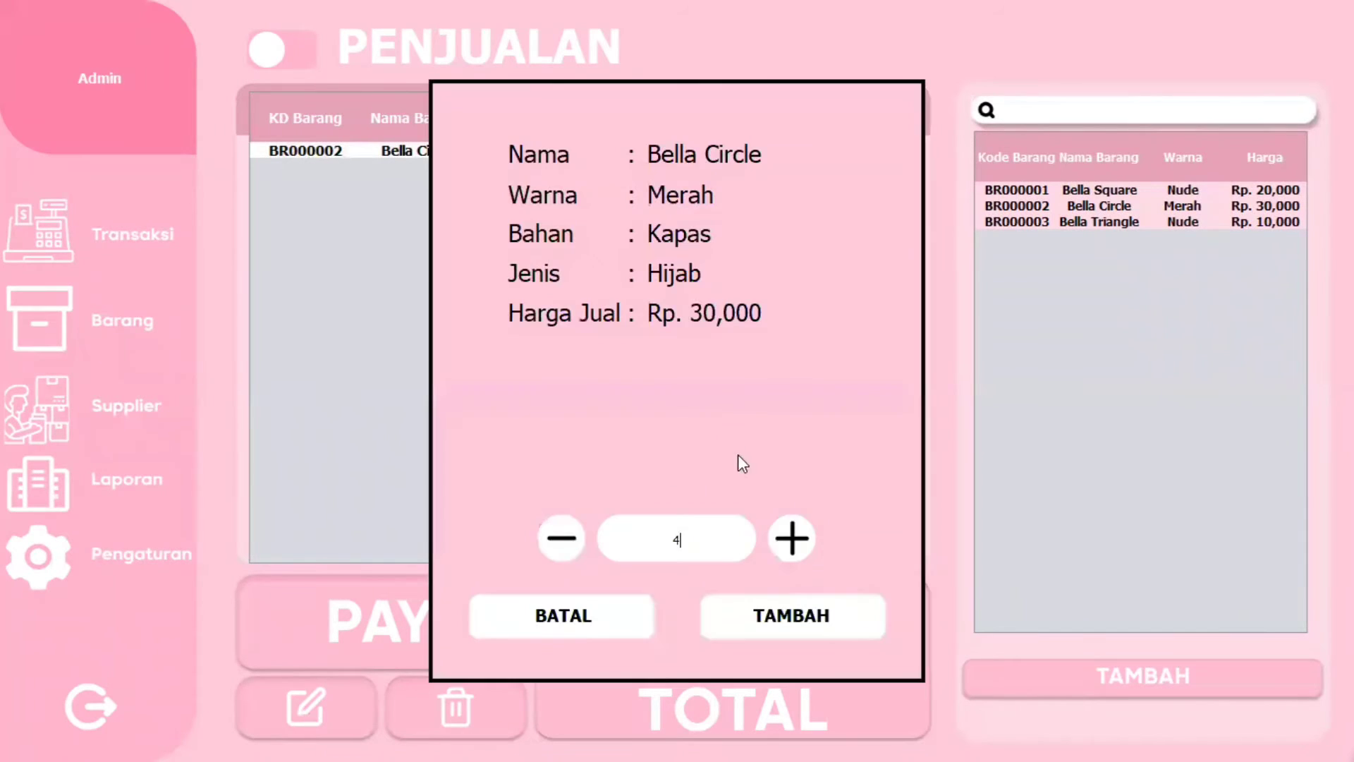
pyautogui.click(700, 536)
pyautogui.click(567, 539)
pyautogui.click(567, 540)
pyautogui.click(569, 541)
pyautogui.click(568, 541)
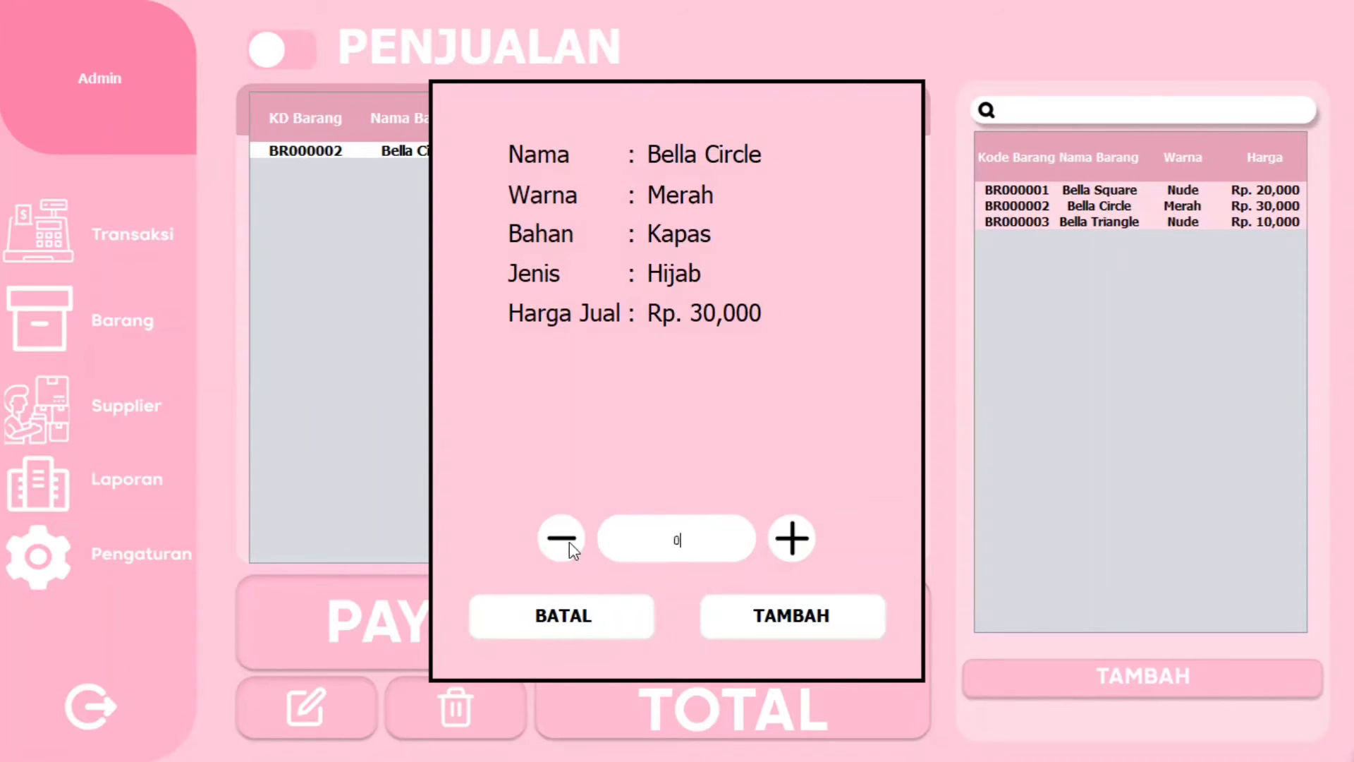
pyautogui.click(793, 550)
pyautogui.click(791, 624)
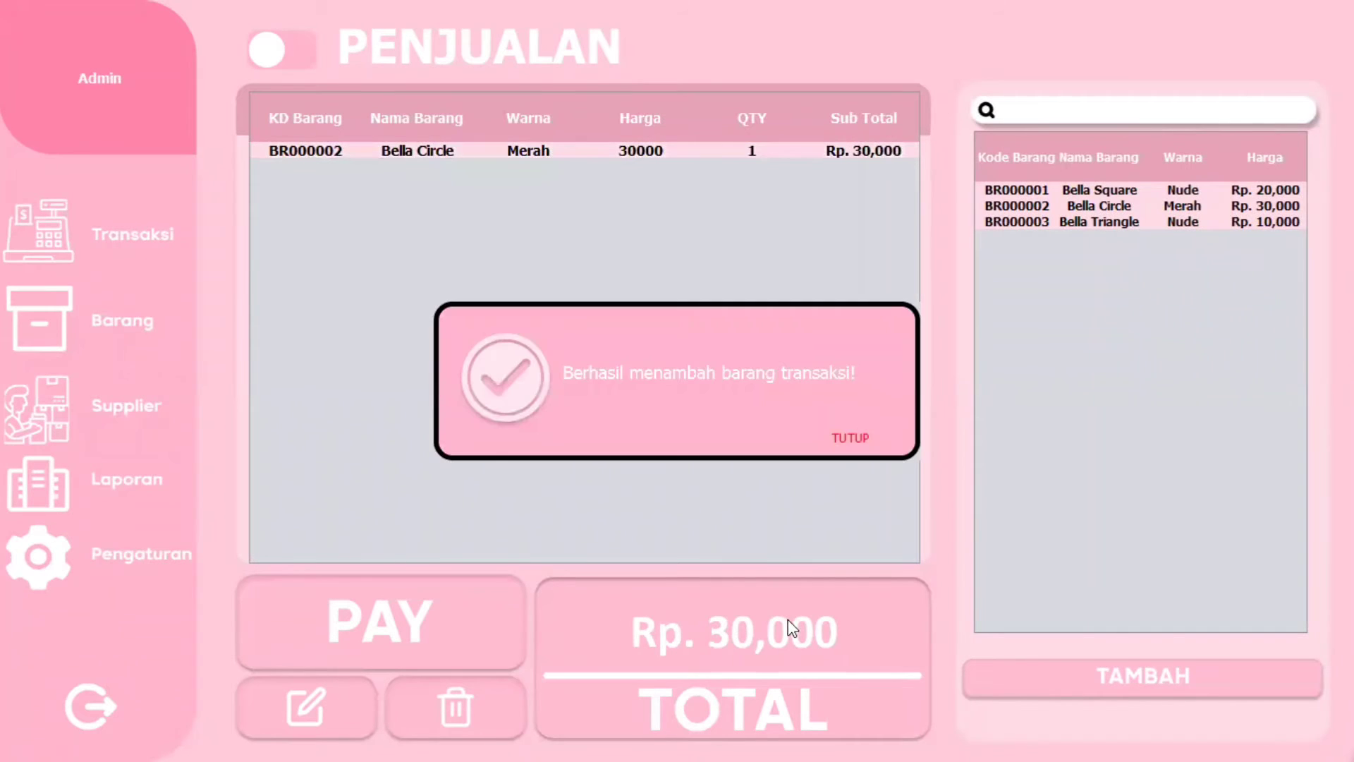
pyautogui.click(853, 450)
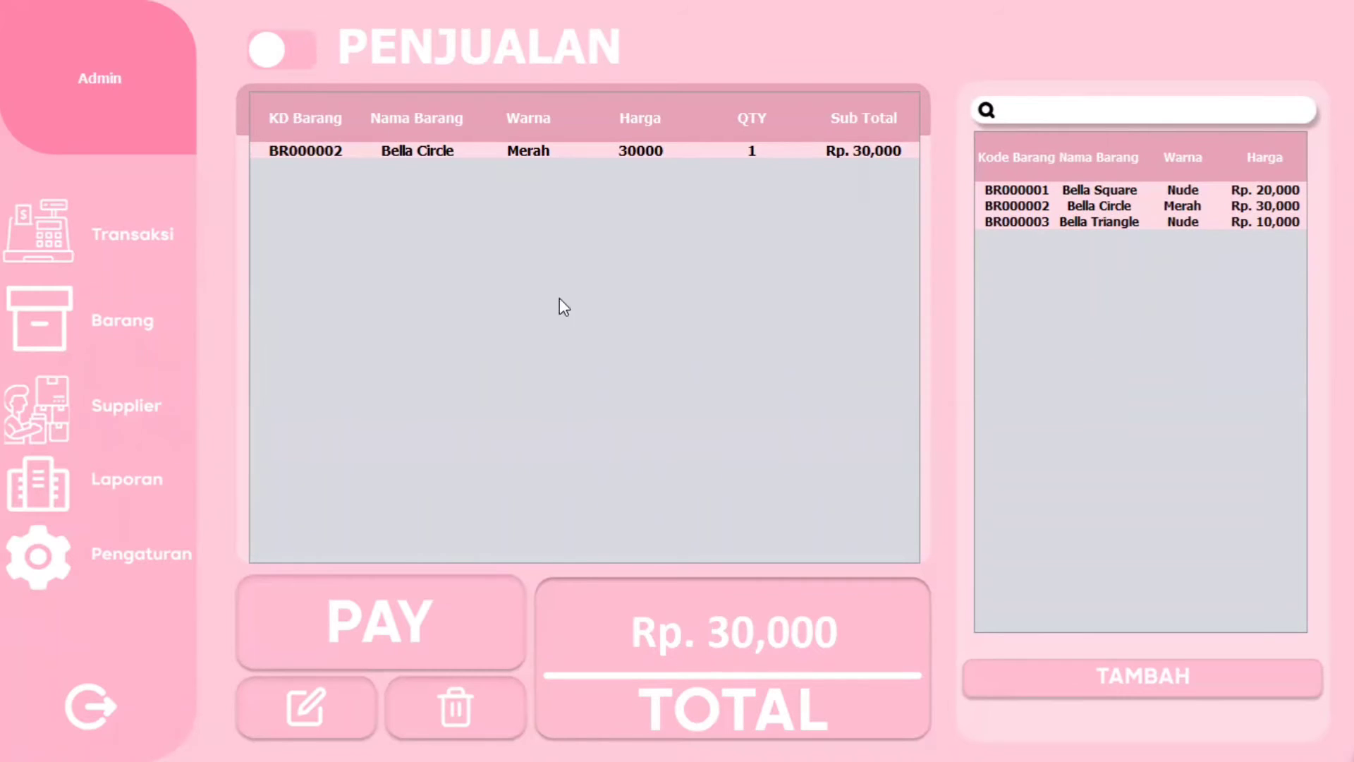
# - Replace Bella Circle in the cart with one Bella Triangle at Rp. 10,000 and open payment
pyautogui.click(682, 158)
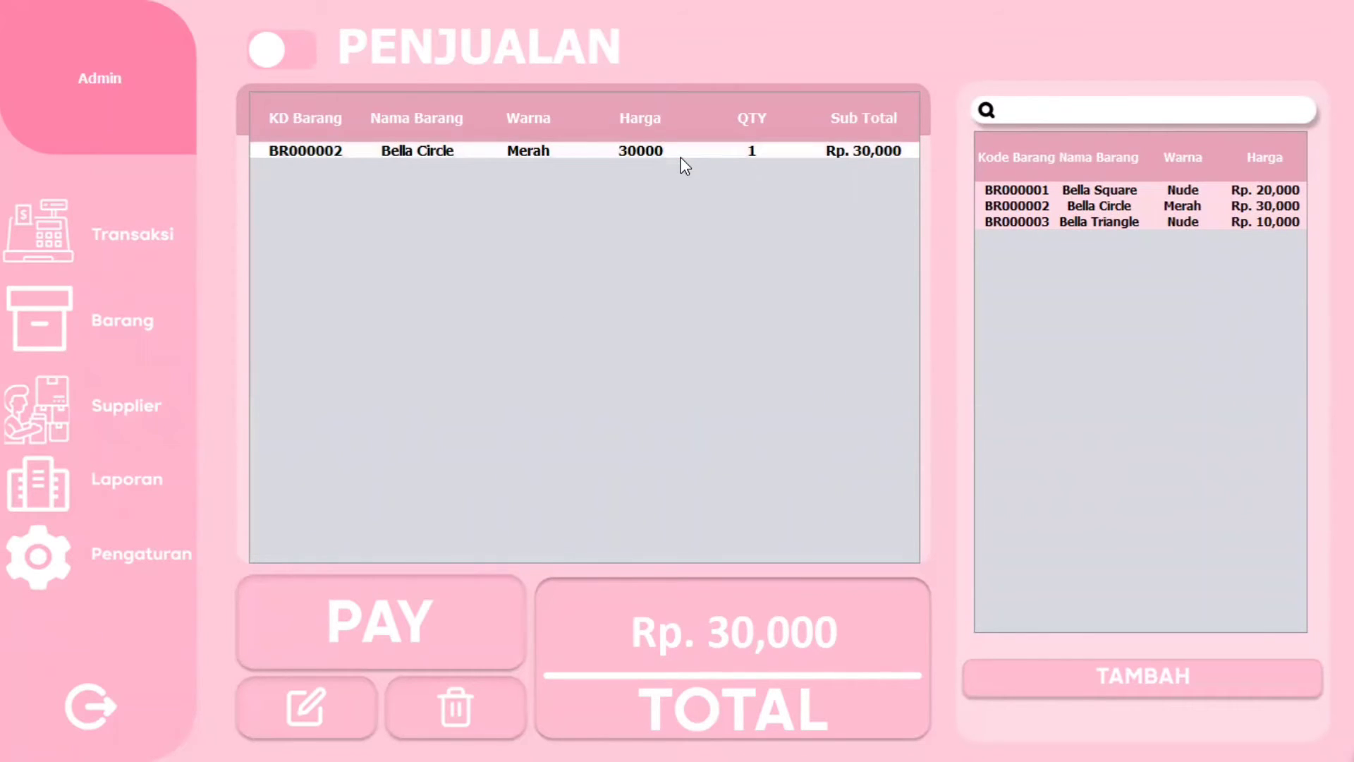
pyautogui.click(448, 674)
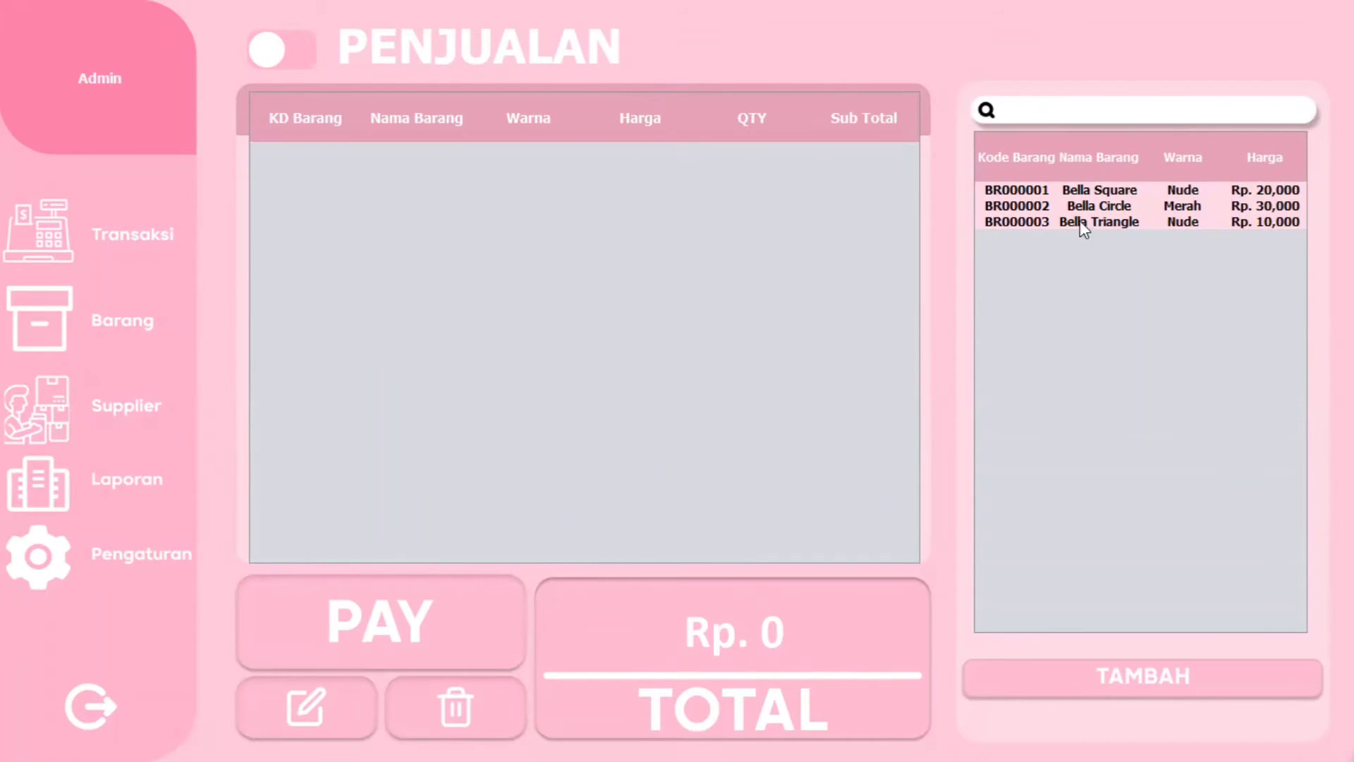
pyautogui.click(1116, 224)
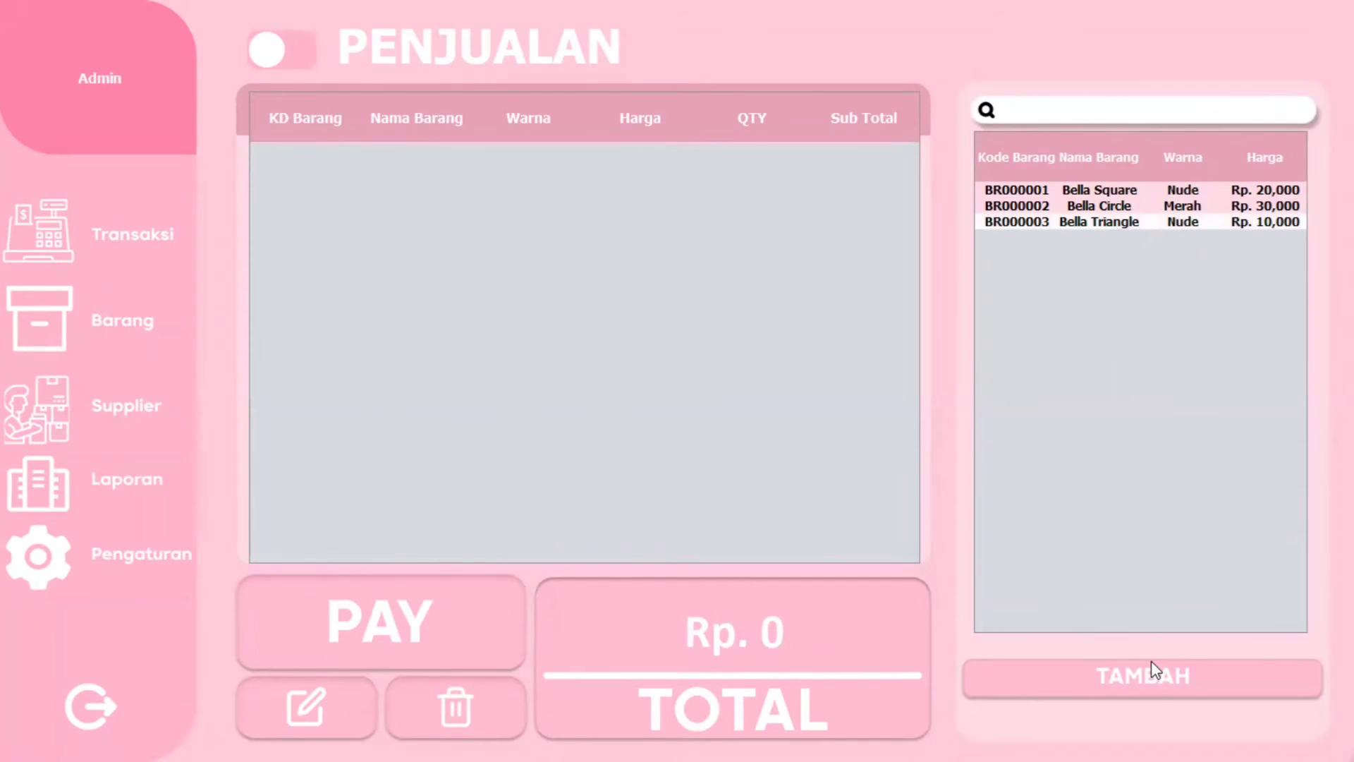
pyautogui.click(1149, 667)
pyautogui.click(790, 641)
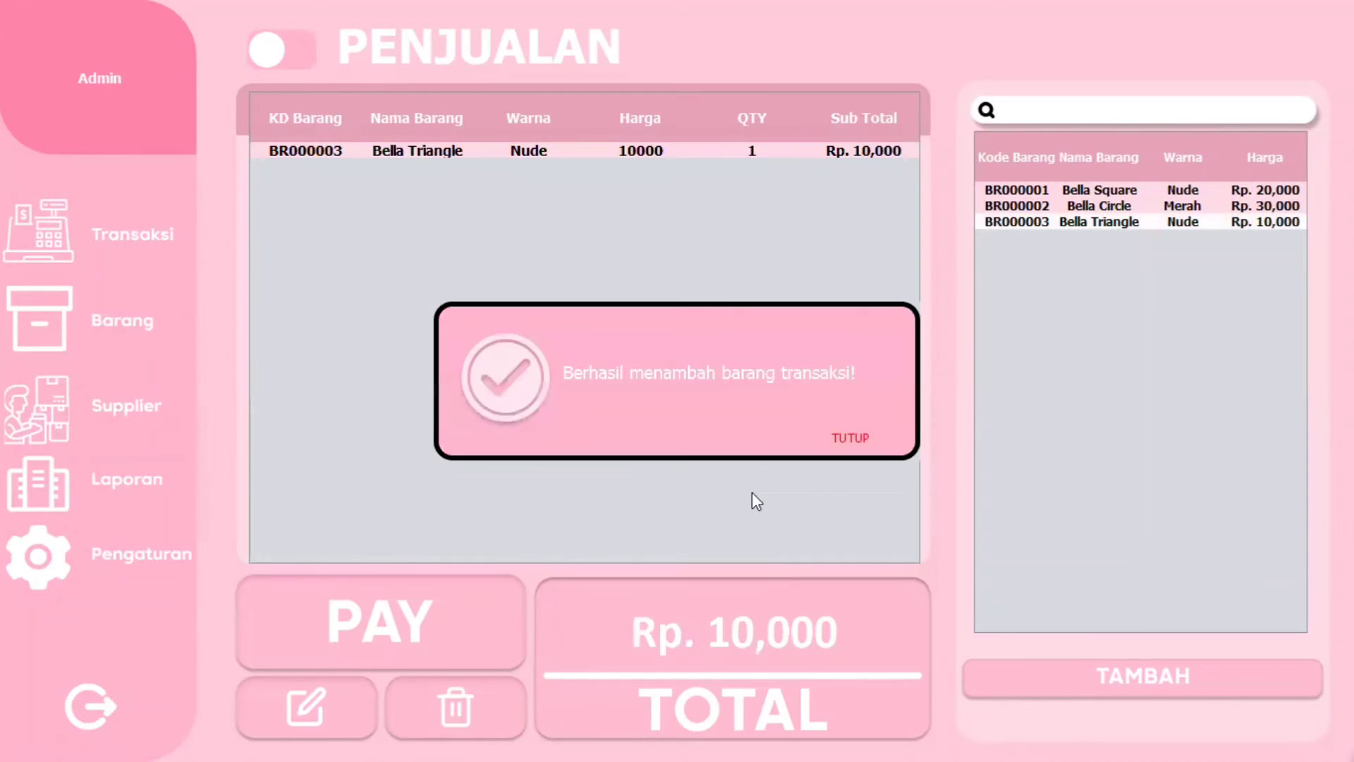
pyautogui.click(877, 439)
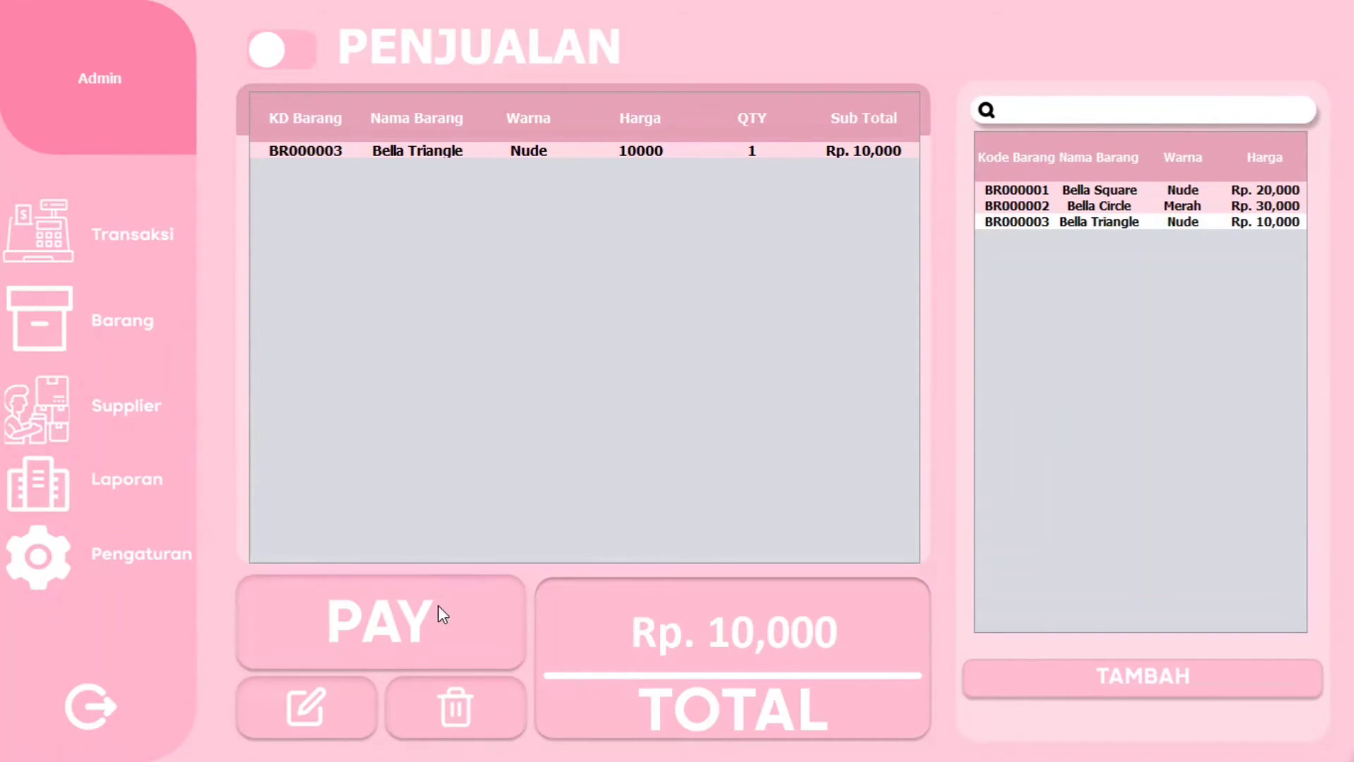
pyautogui.click(406, 619)
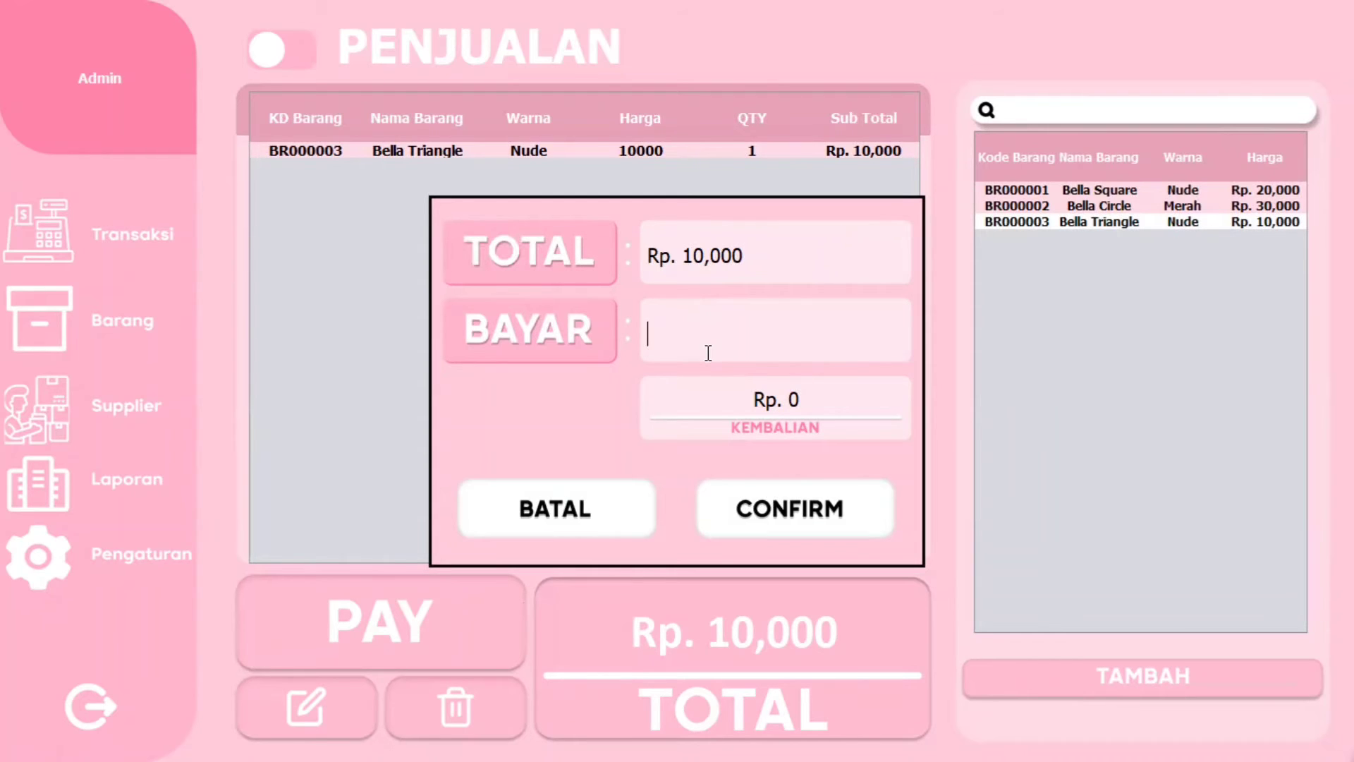
# - Pay 20000 for the Bella Triangle sale and zoom into the receipt showing 10000 change
pyautogui.write('1000')
pyautogui.press('BackSpace')
pyautogui.press('BackSpace')
pyautogui.press('BackSpace')
pyautogui.press('BackSpace')
pyautogui.write('20000')
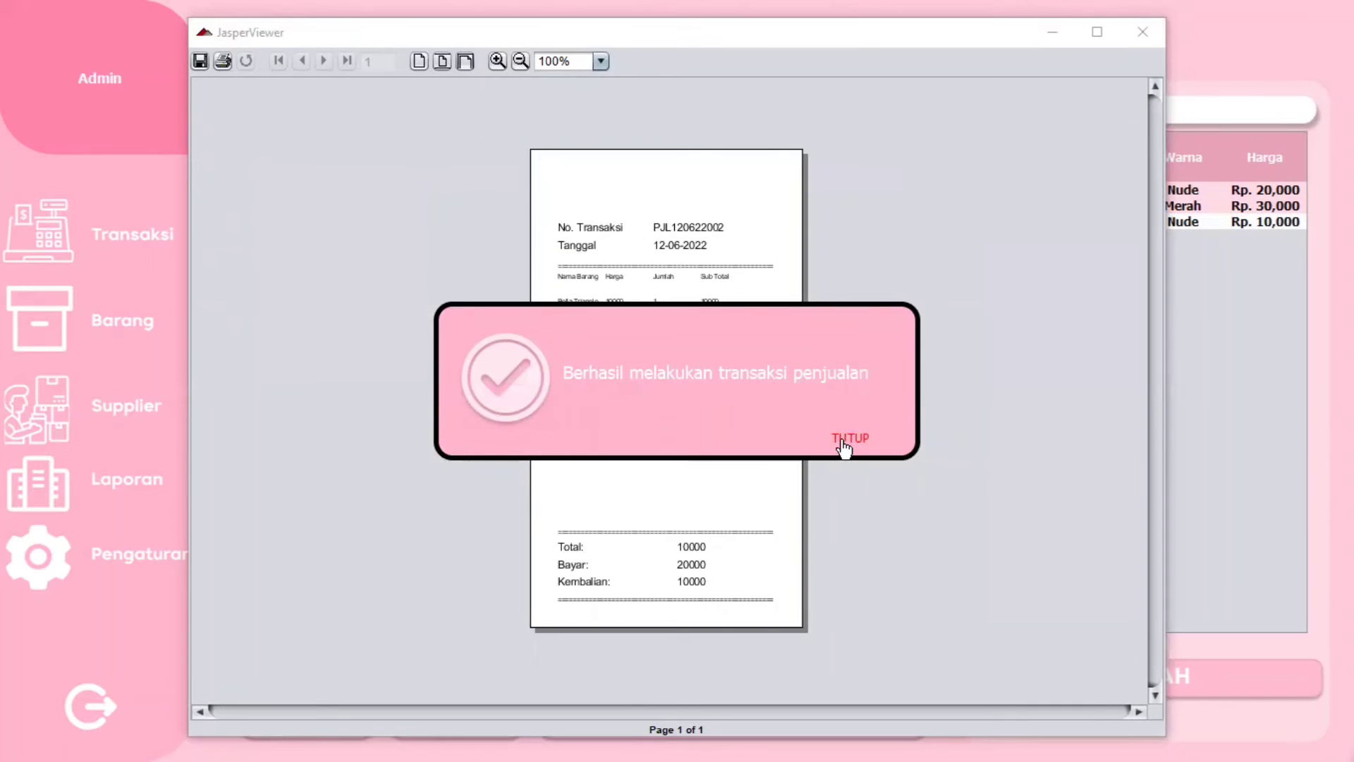
pyautogui.click(844, 444)
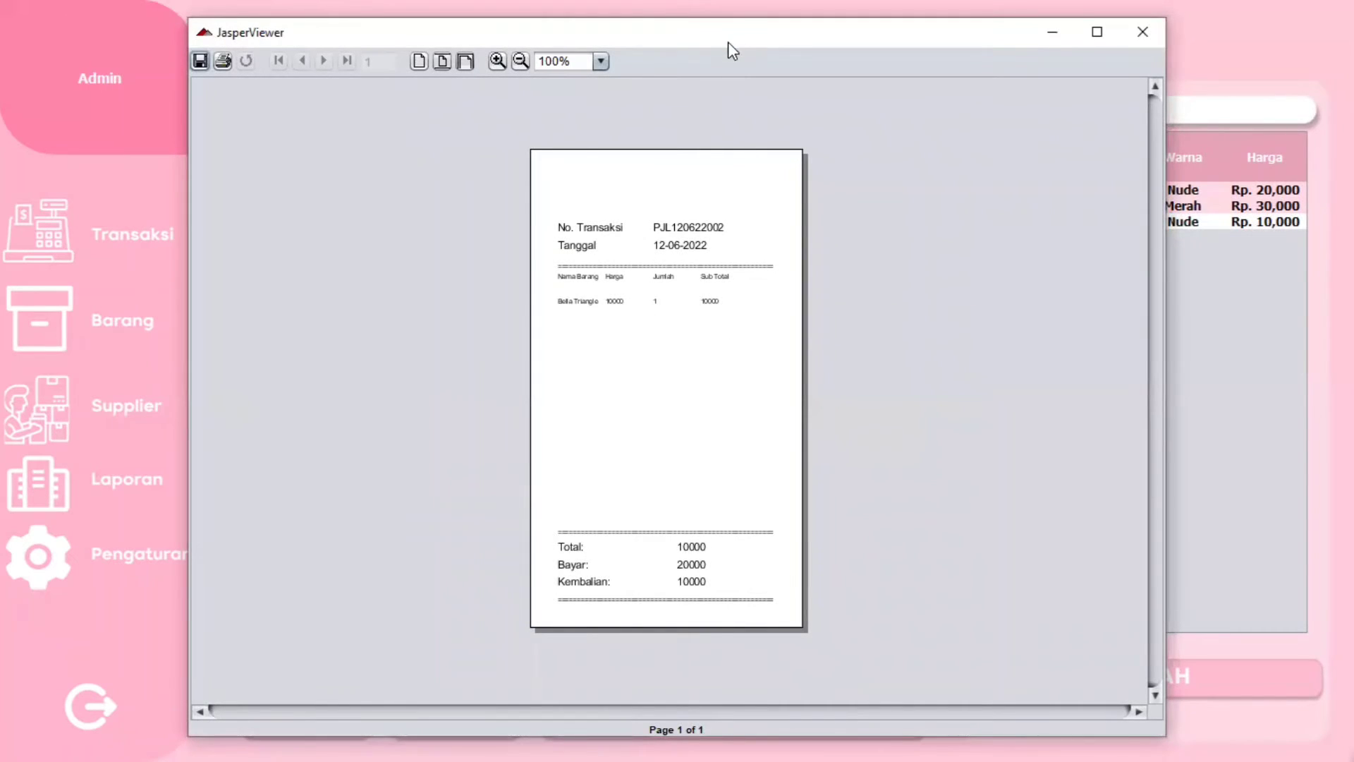
pyautogui.click(498, 61)
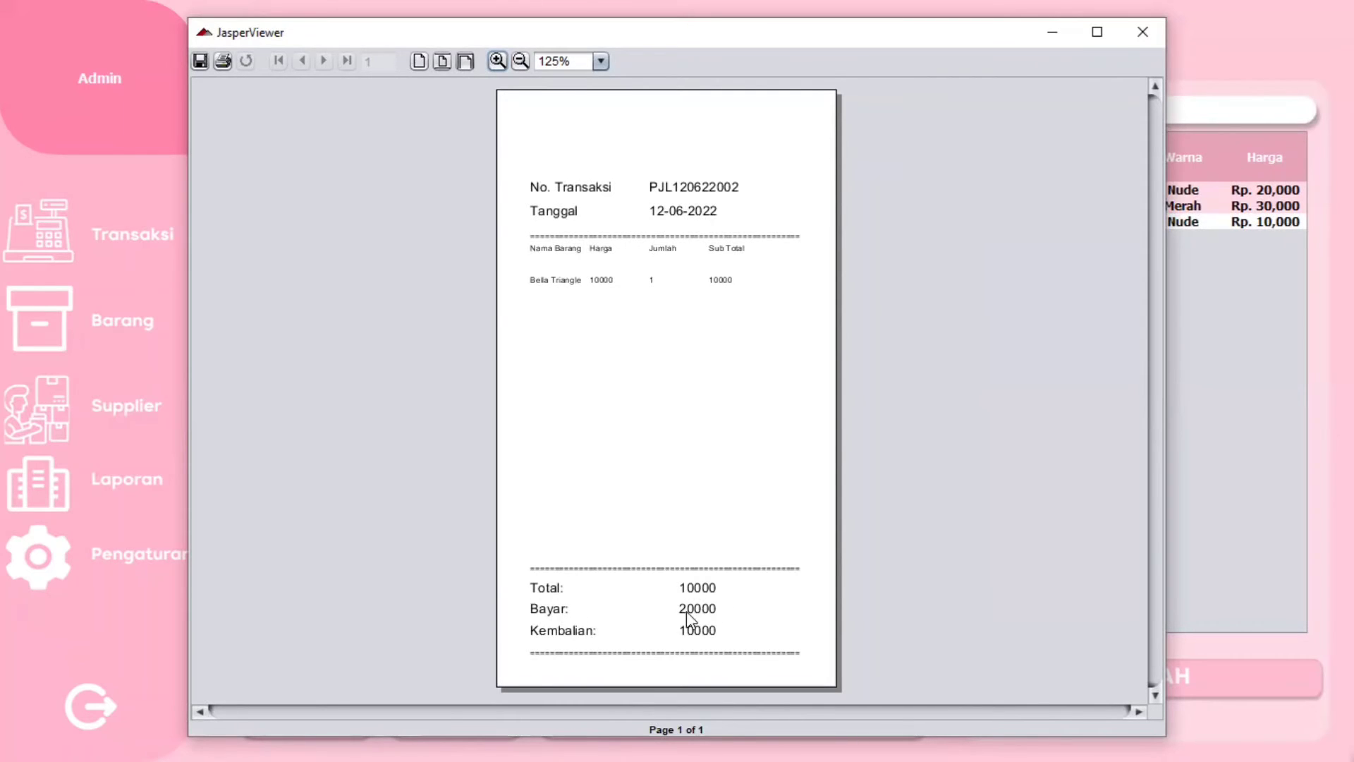
# - Minimize the receipt, try purchase mode with Bella Triangle, then reload the empty Penjualan form
pyautogui.click(1052, 31)
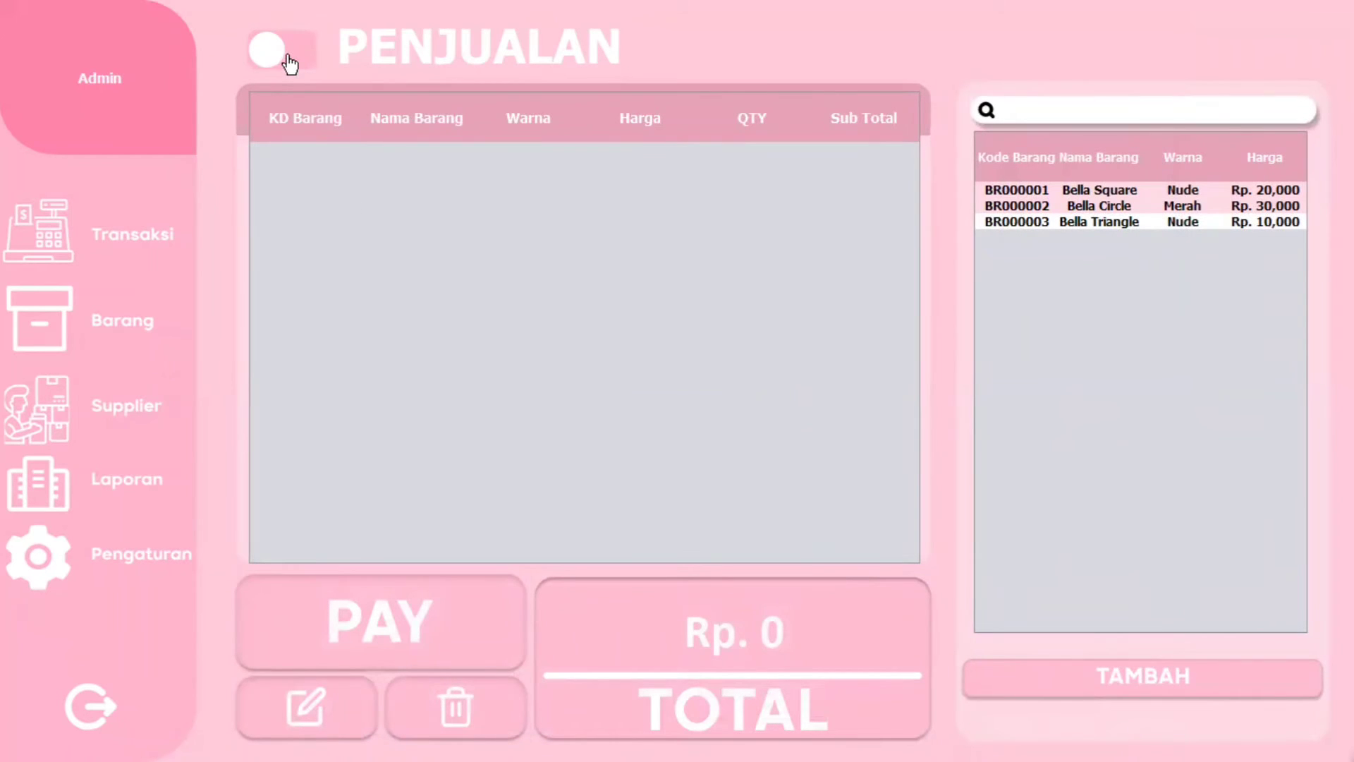
pyautogui.click(289, 64)
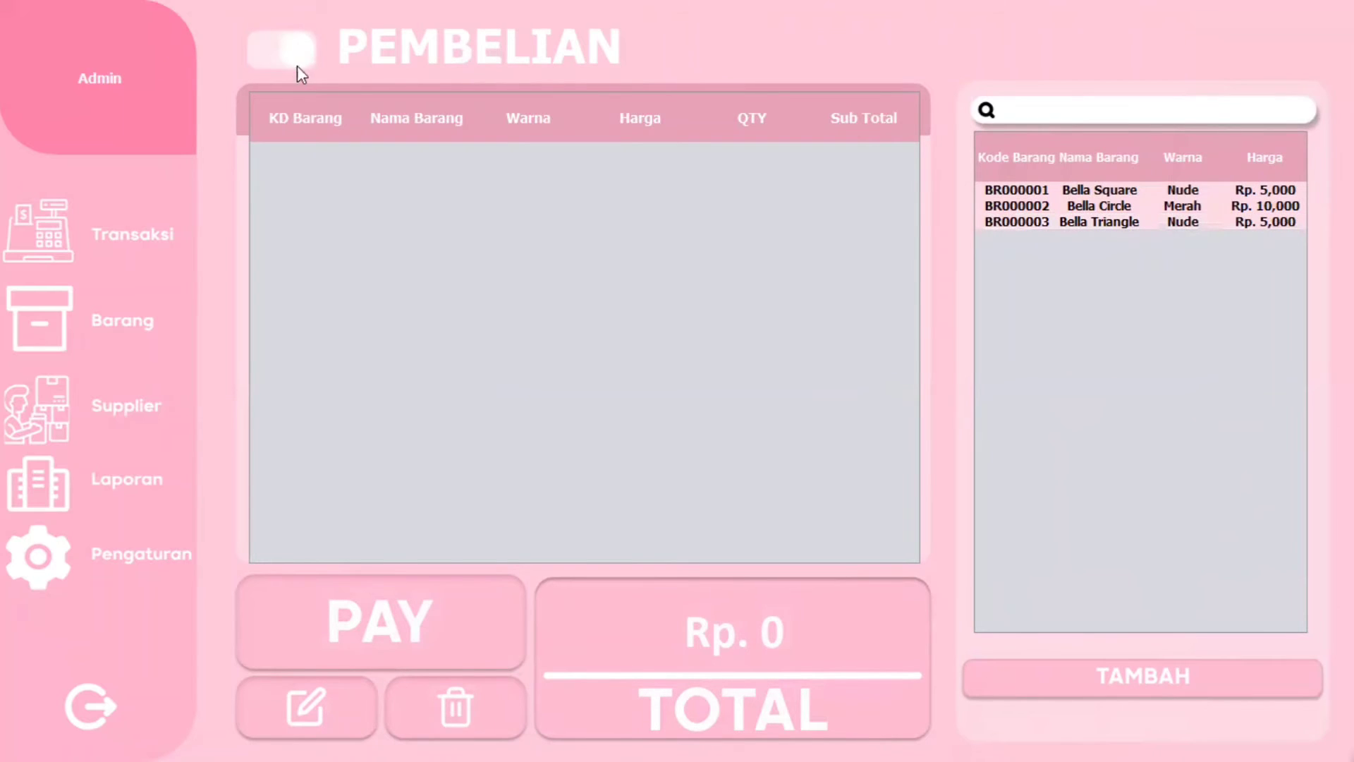
pyautogui.click(1153, 223)
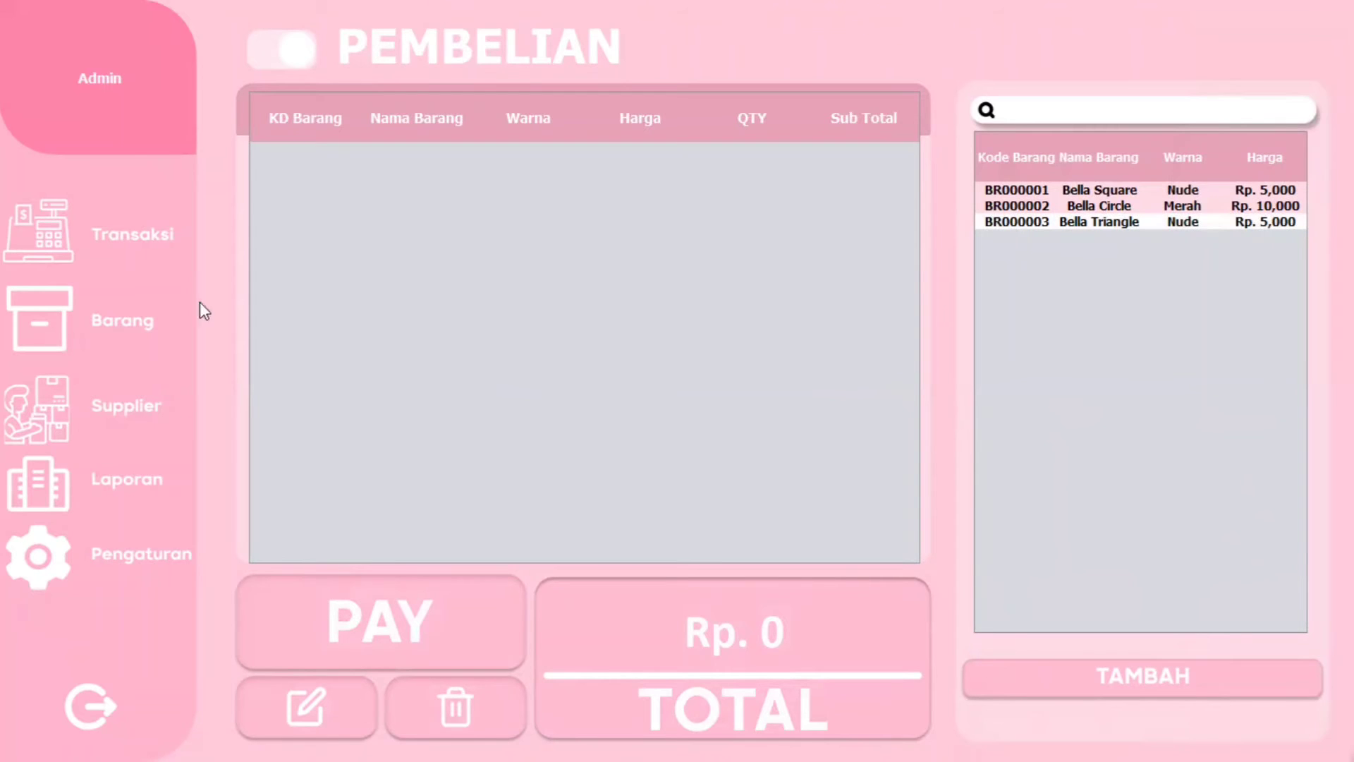
pyautogui.click(124, 487)
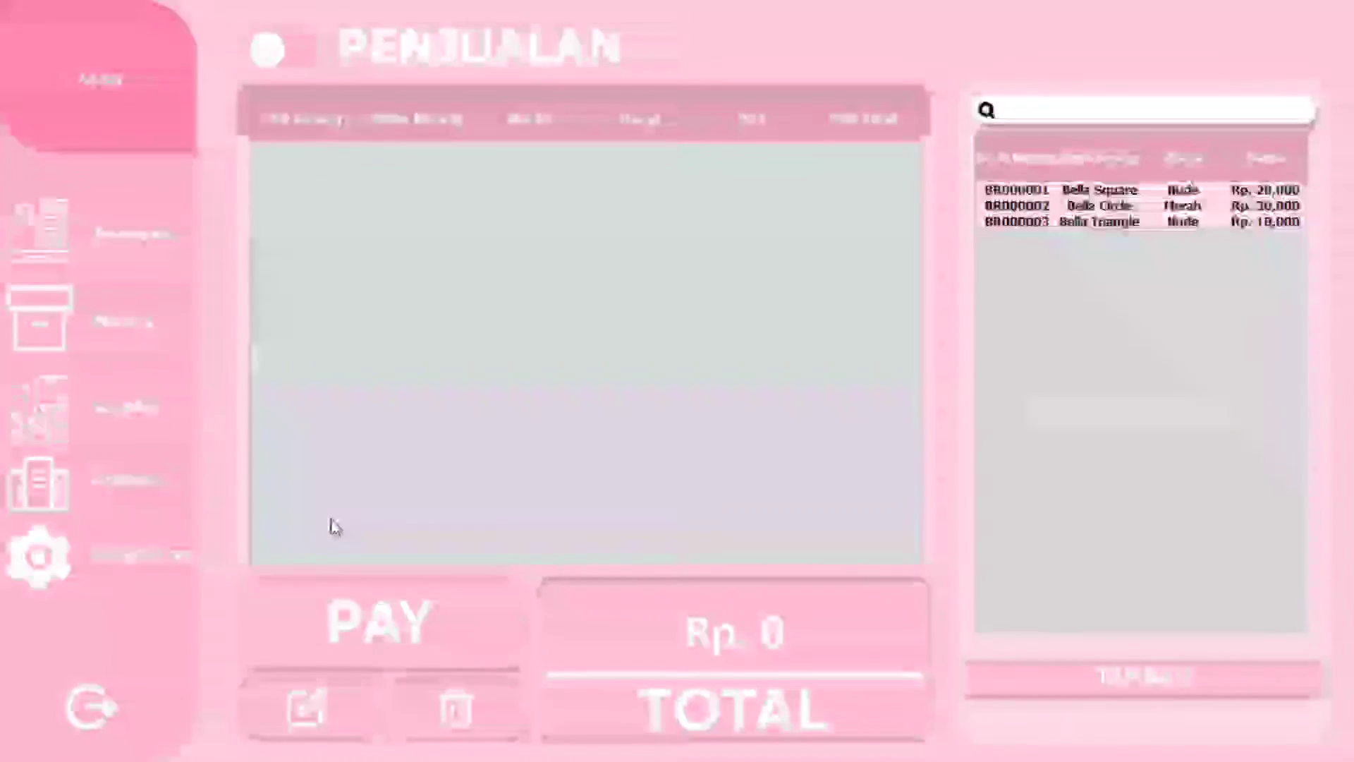
pyautogui.click(171, 485)
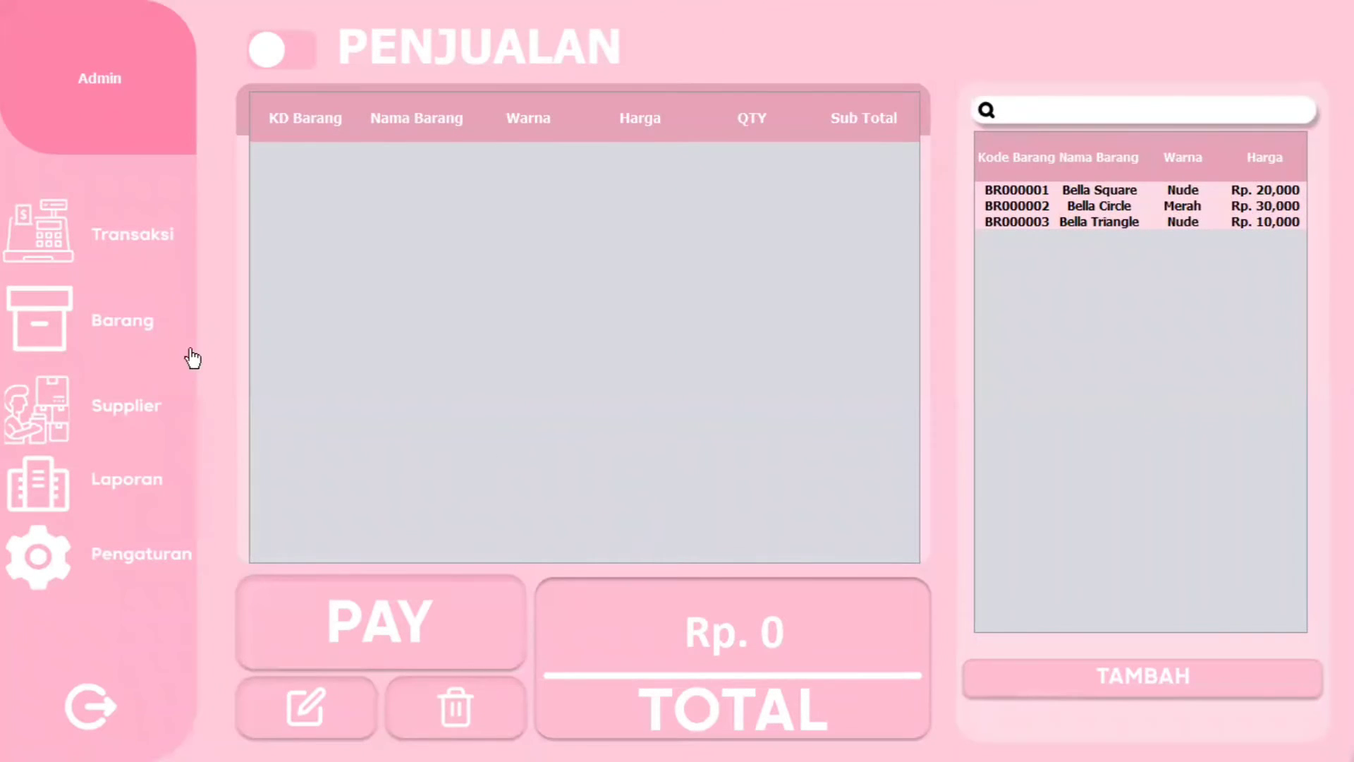
# - Open the Laporan report and switch its TAHUN year from 2020 to 2022
pyautogui.click(134, 508)
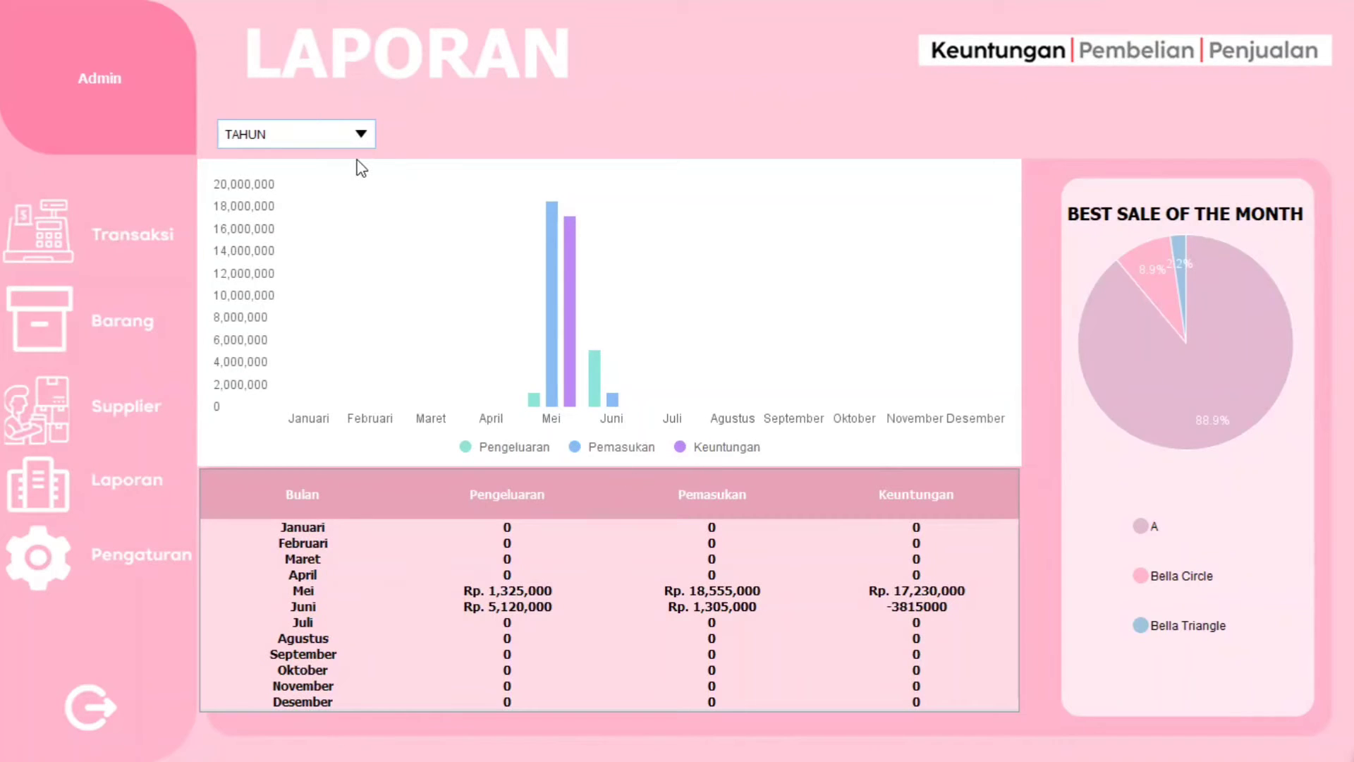
pyautogui.click(348, 140)
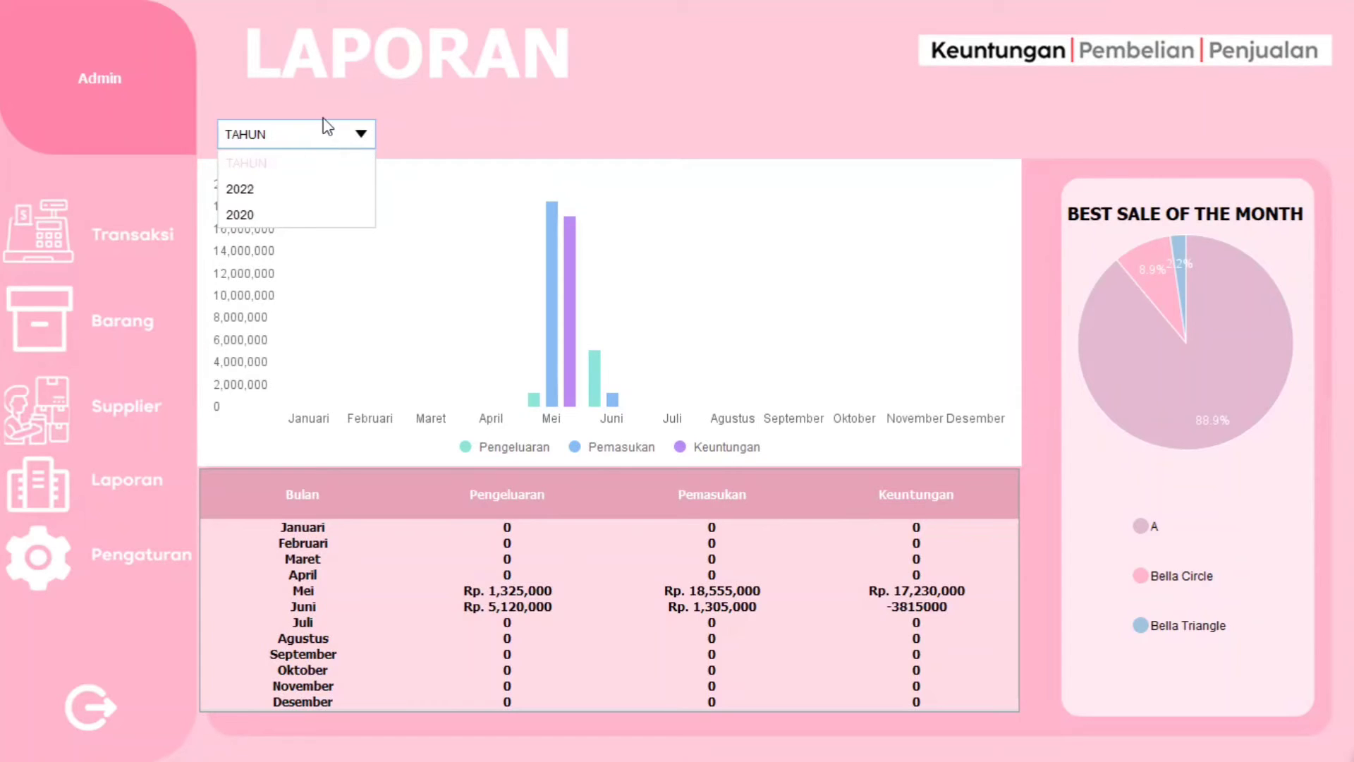
pyautogui.click(361, 135)
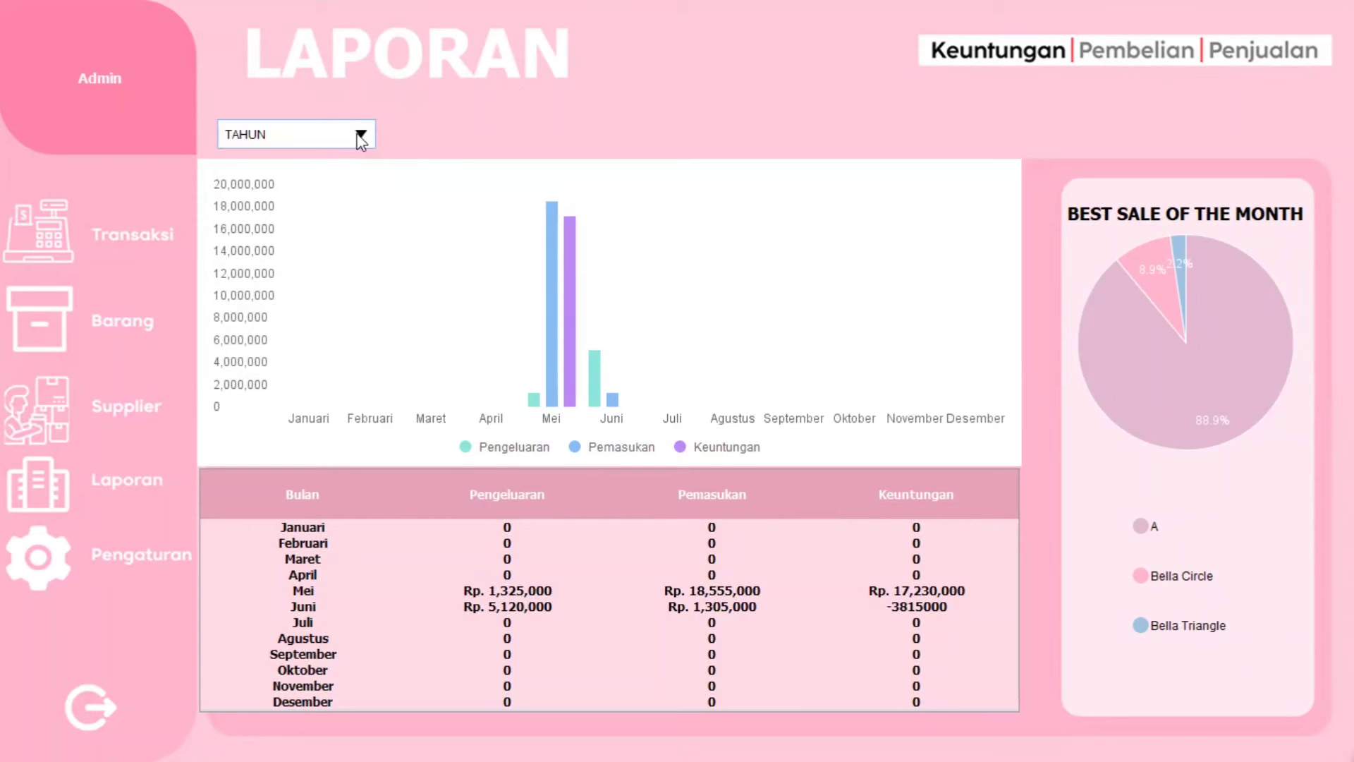
pyautogui.click(351, 137)
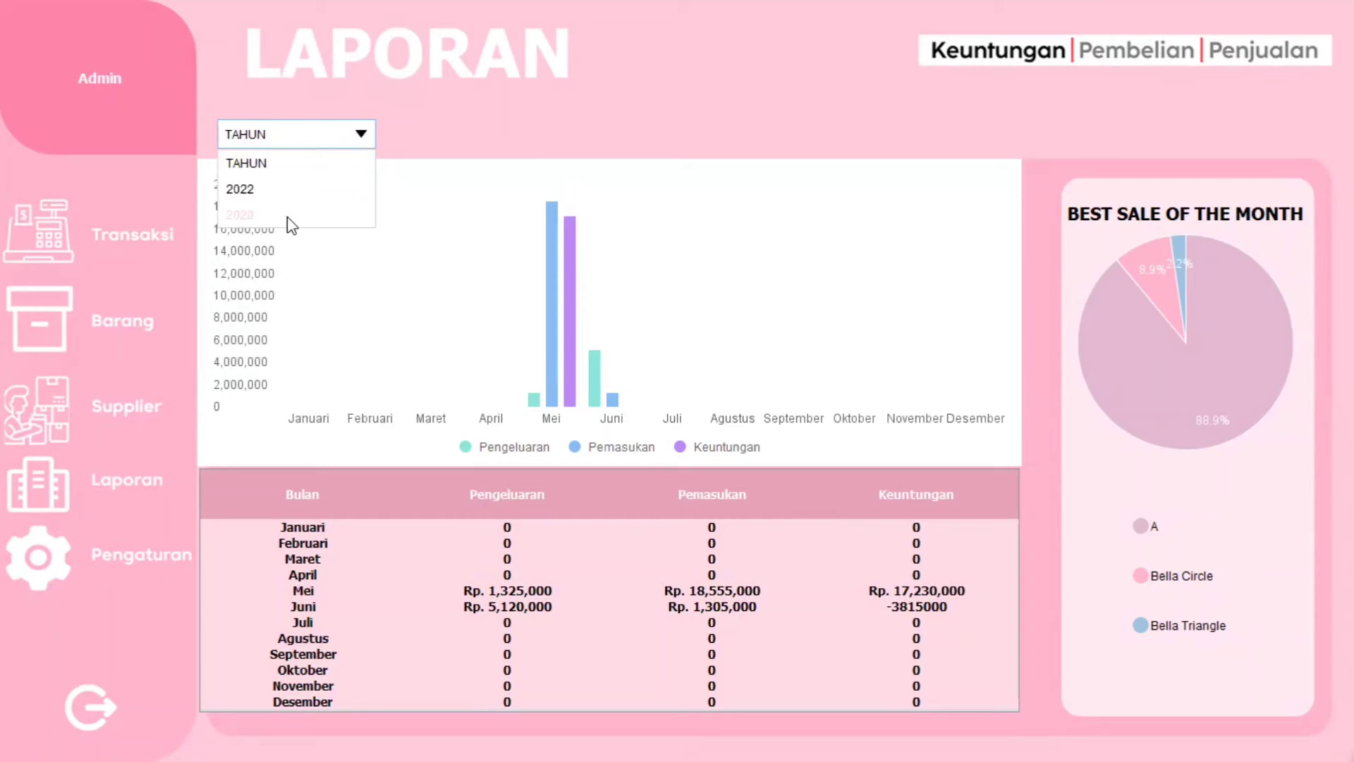
pyautogui.click(292, 216)
pyautogui.click(342, 141)
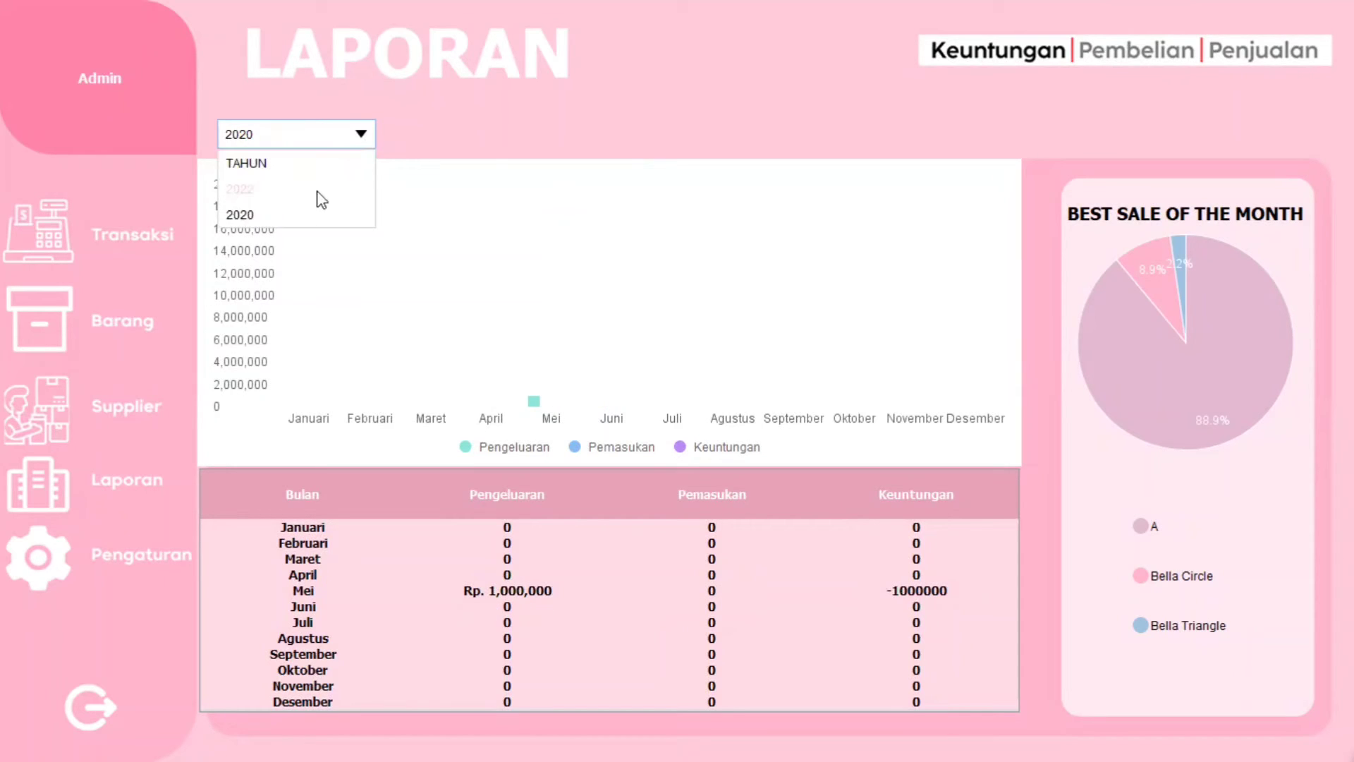
pyautogui.click(297, 192)
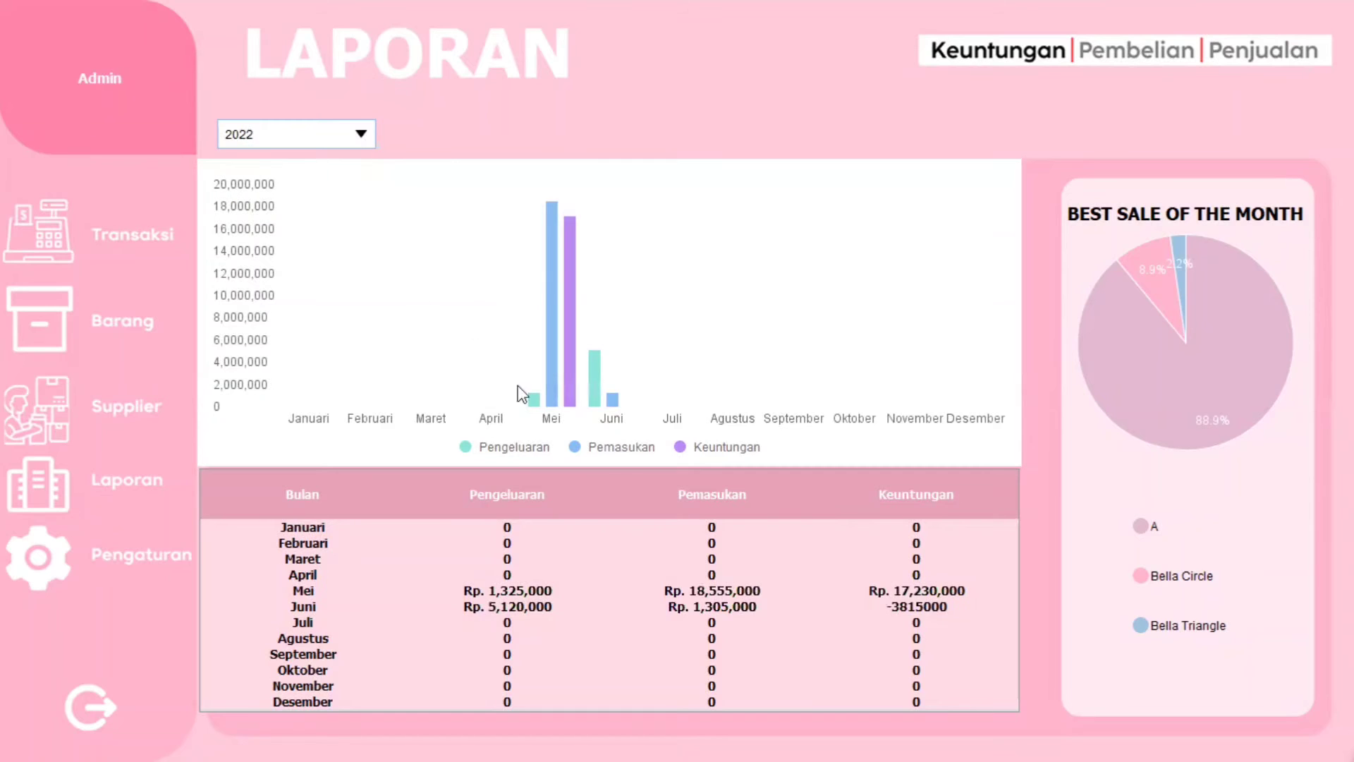